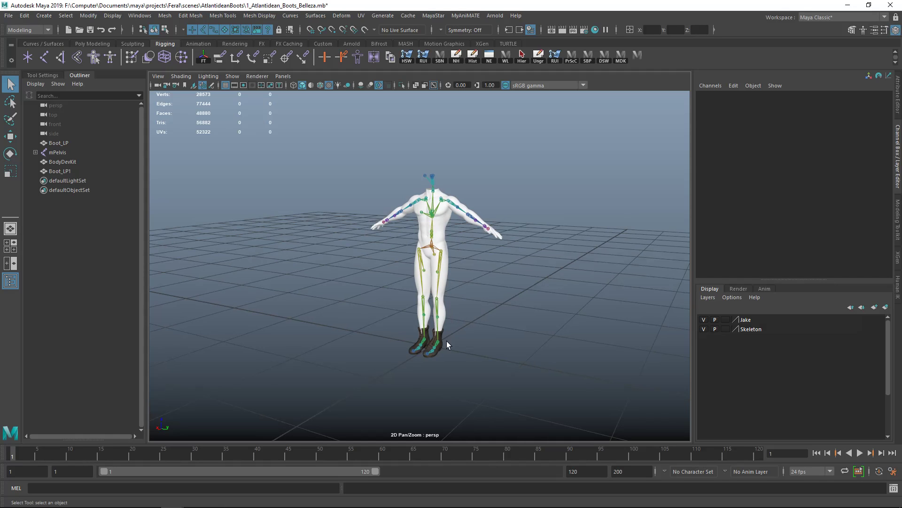
# Move the Boot_LP mesh in the object list so it sits directly above Boot_LP1
pyautogui.keyDown('alt'); pyautogui.moveTo(458, 335); pyautogui.dragTo(462, 336); pyautogui.keyUp('alt')
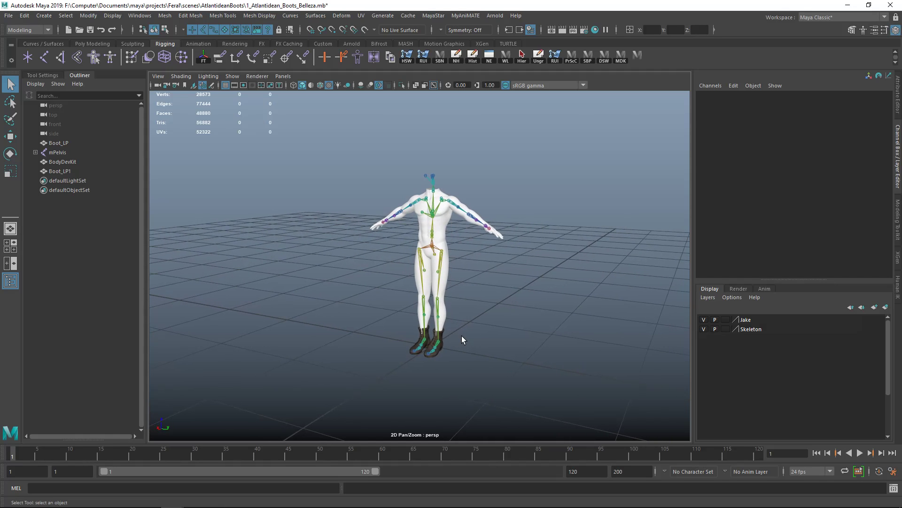
pyautogui.click(61, 142)
pyautogui.moveTo(62, 142); pyautogui.dragTo(66, 168, button='middle')
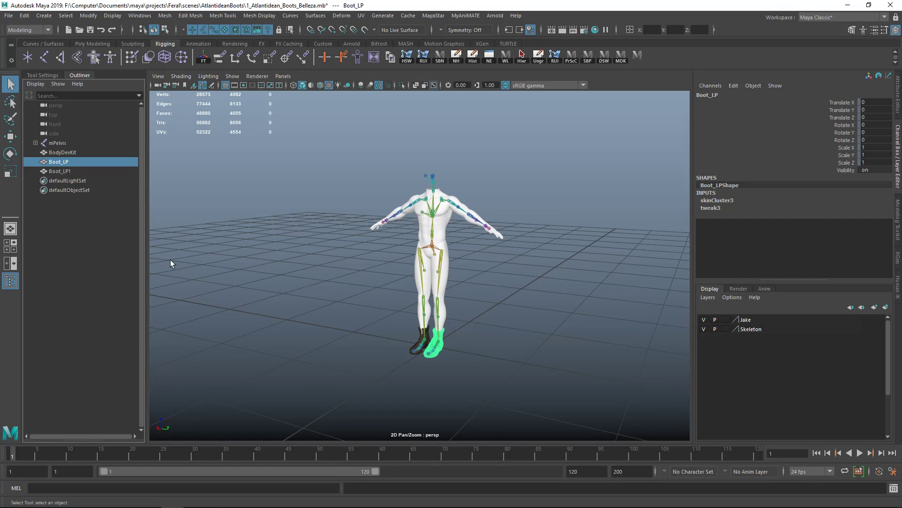
# Open the MyAniMATE Auto-LoD Generator for the selected Boot_LP mesh and place its window beside the character
pyautogui.keyDown('alt'); pyautogui.moveTo(324, 284); pyautogui.dragTo(341, 274); pyautogui.keyUp('alt')
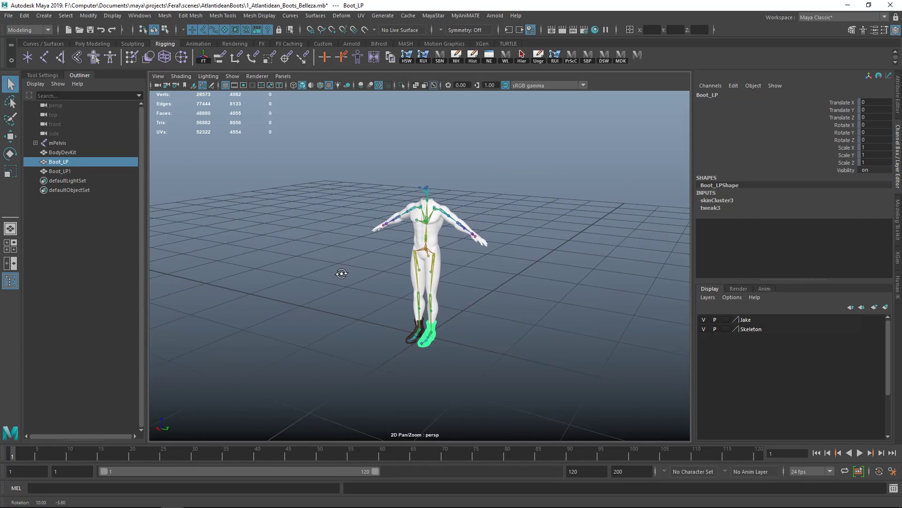
pyautogui.keyDown('alt'); pyautogui.moveTo(342, 274); pyautogui.dragTo(369, 317, button='right'); pyautogui.keyUp('alt')
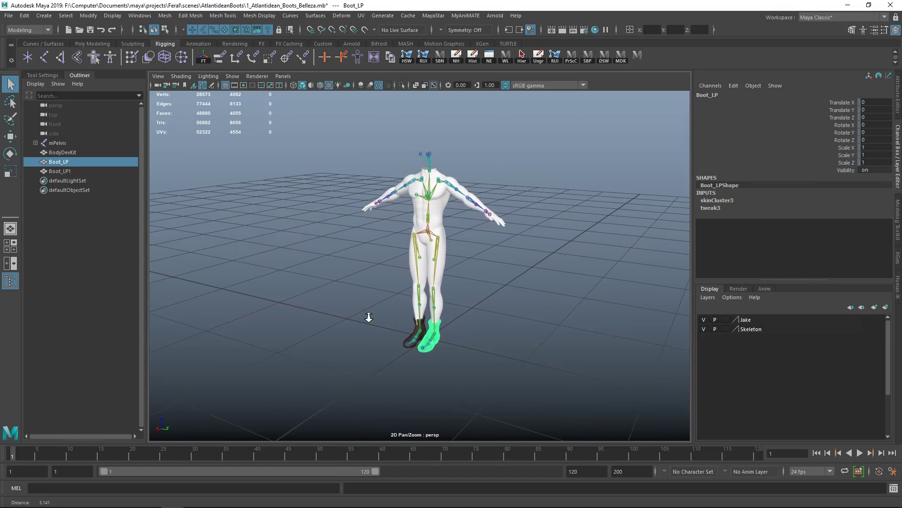
pyautogui.moveTo(369, 317)
pyautogui.keyDown('alt'); pyautogui.mouseDown()
pyautogui.moveTo(383, 327)
pyautogui.moveTo(366, 314)
pyautogui.moveTo(377, 317)
pyautogui.mouseUp(); pyautogui.keyUp('alt')
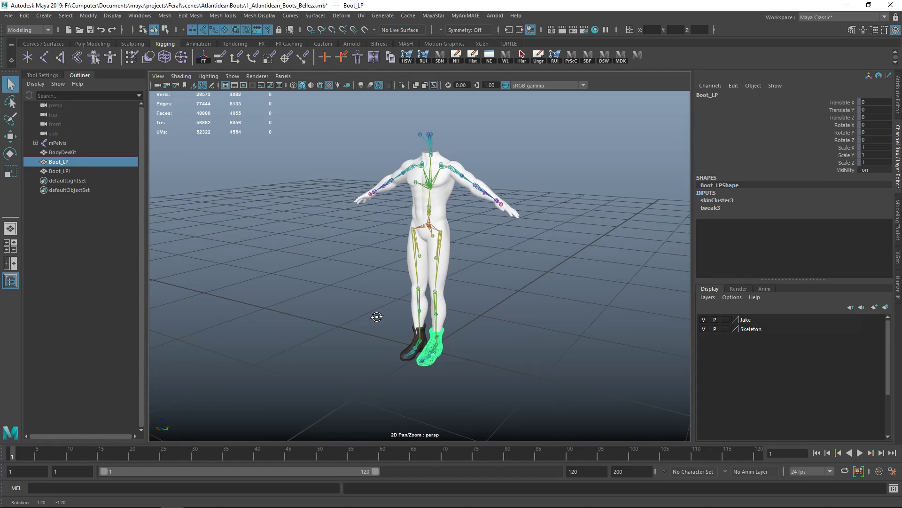
pyautogui.click(464, 15)
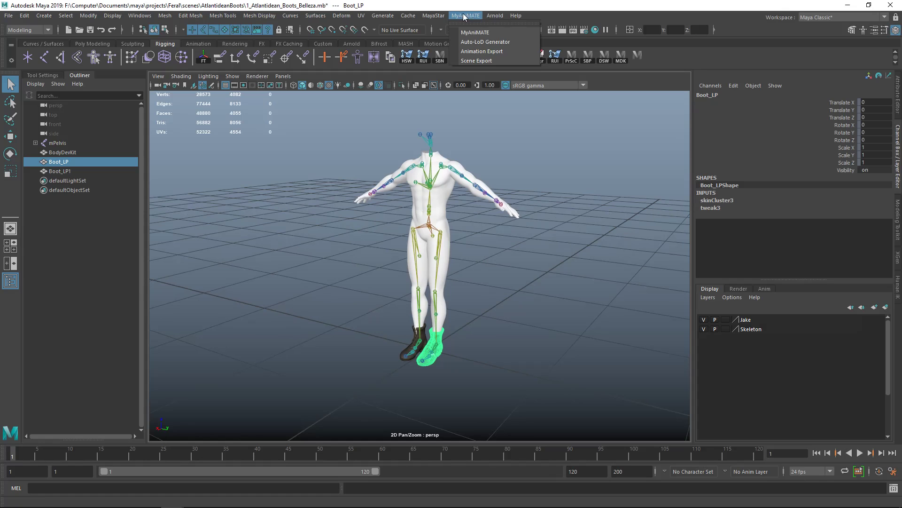
pyautogui.click(471, 43)
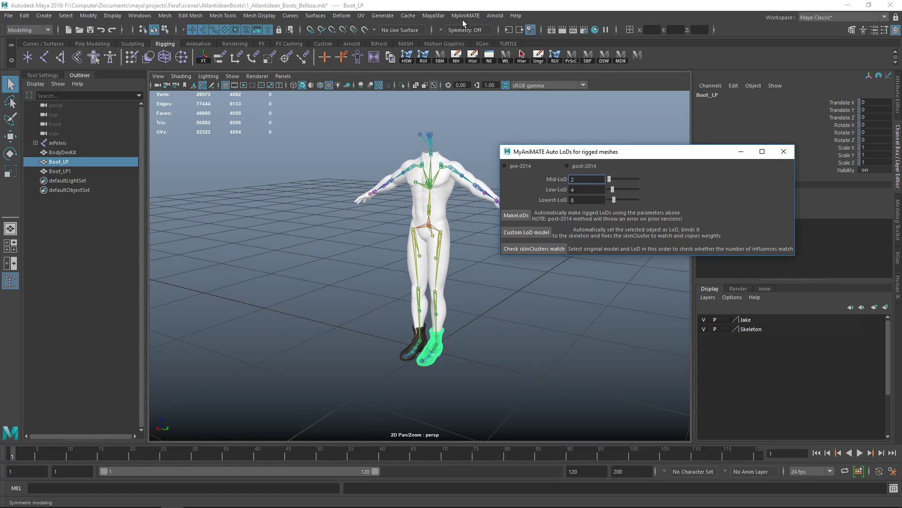
pyautogui.moveTo(593, 157); pyautogui.dragTo(622, 131)
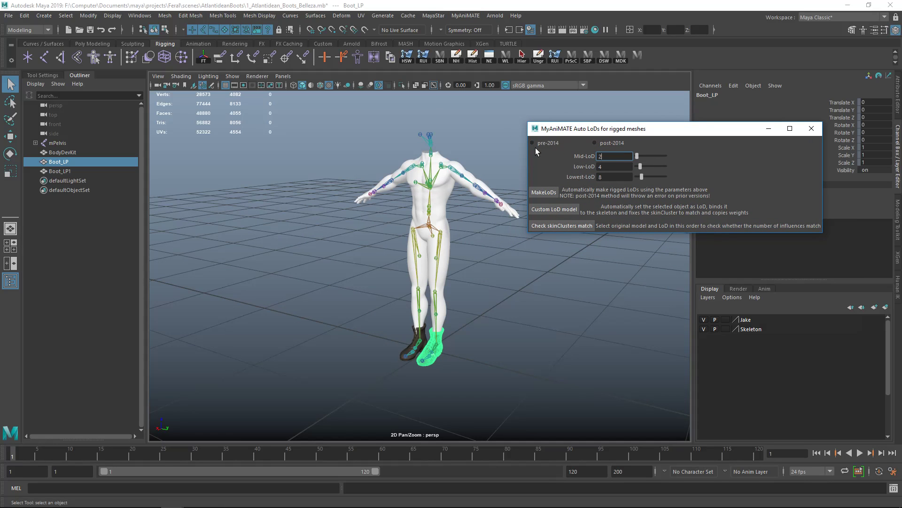
# Set the LoD generator's Maya version option to post-2014 and keep its window clear of the model
pyautogui.keyDown('alt'); pyautogui.moveTo(448, 280); pyautogui.dragTo(456, 285); pyautogui.keyUp('alt')
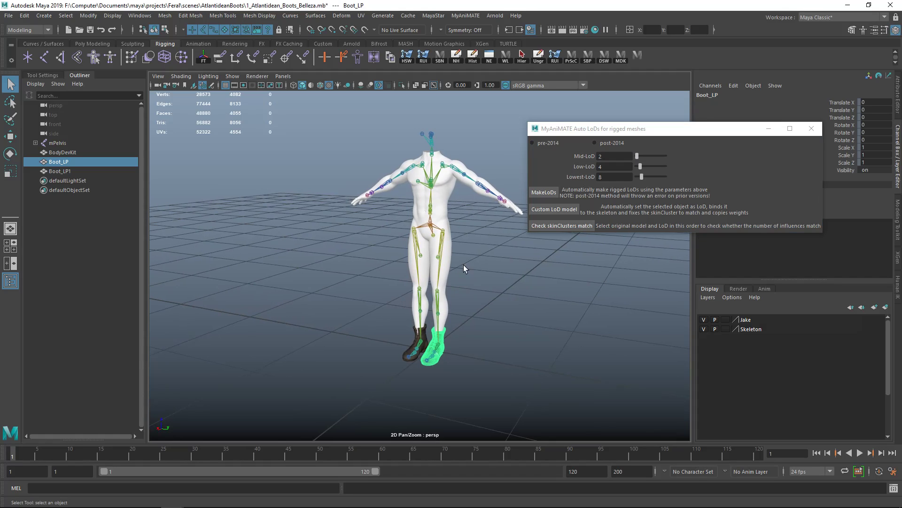
pyautogui.moveTo(581, 129); pyautogui.dragTo(584, 133)
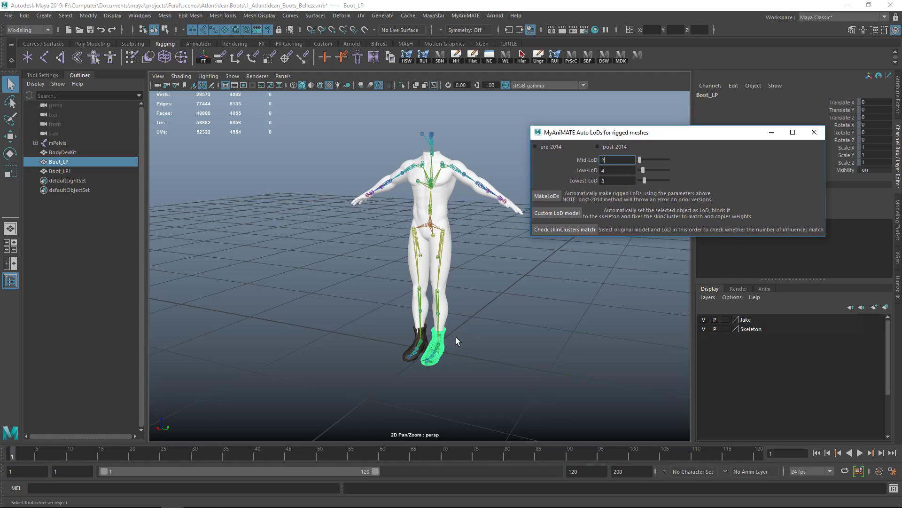
pyautogui.keyDown('alt'); pyautogui.moveTo(456, 340); pyautogui.dragTo(452, 339); pyautogui.keyUp('alt')
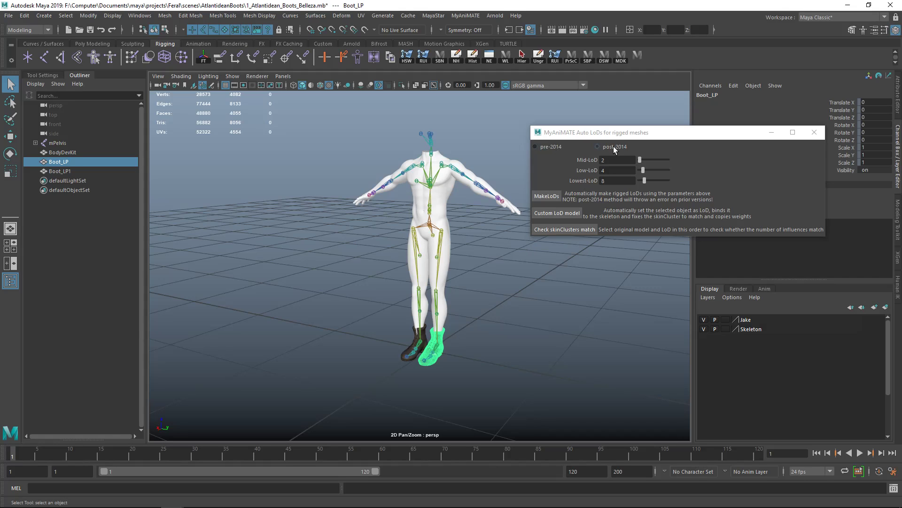
pyautogui.moveTo(597, 130); pyautogui.dragTo(597, 125)
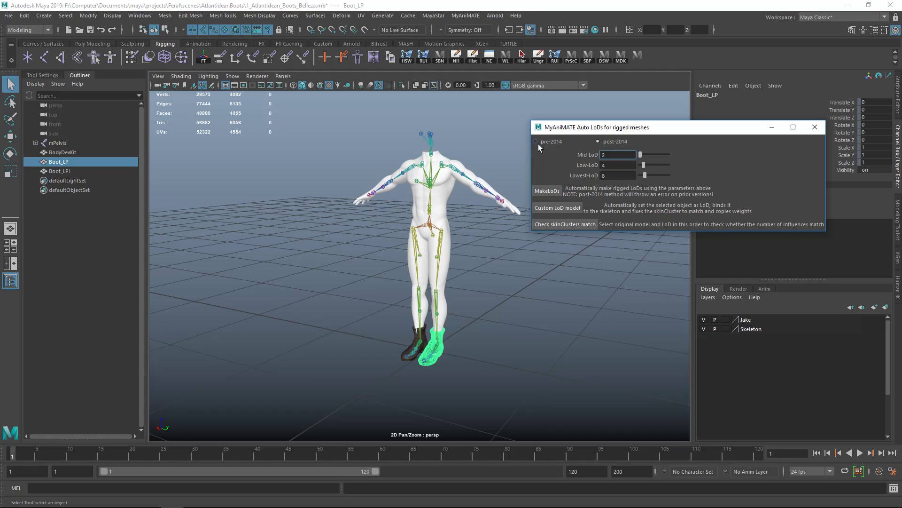
pyautogui.click(536, 142)
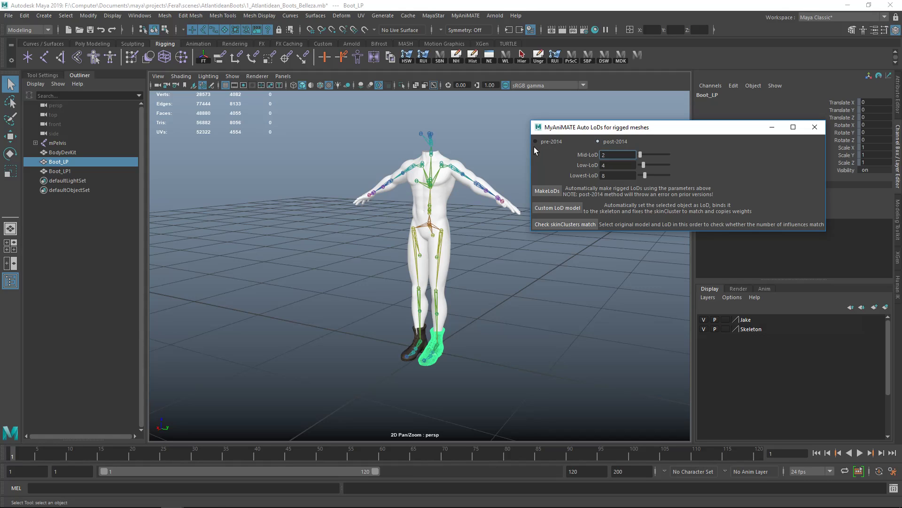
pyautogui.click(610, 143)
pyautogui.moveTo(572, 130); pyautogui.dragTo(570, 126)
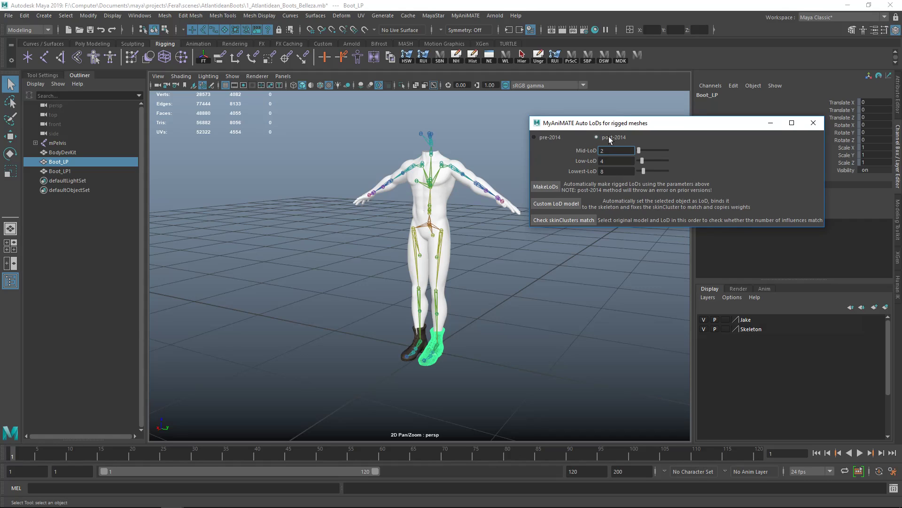
pyautogui.moveTo(599, 123); pyautogui.dragTo(597, 123)
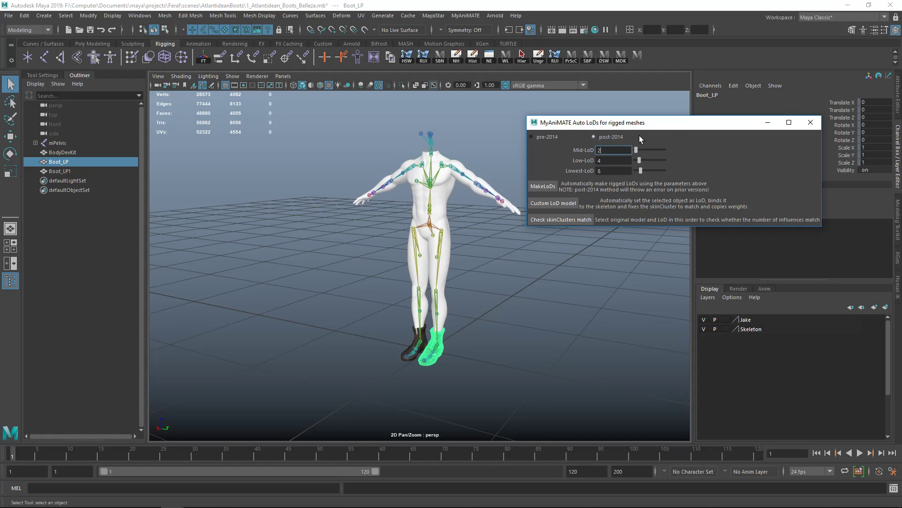
# Close and reopen the Auto-LoD Generator to reset its options, placing its window beside the character again
pyautogui.click(810, 123)
pyautogui.click(468, 16)
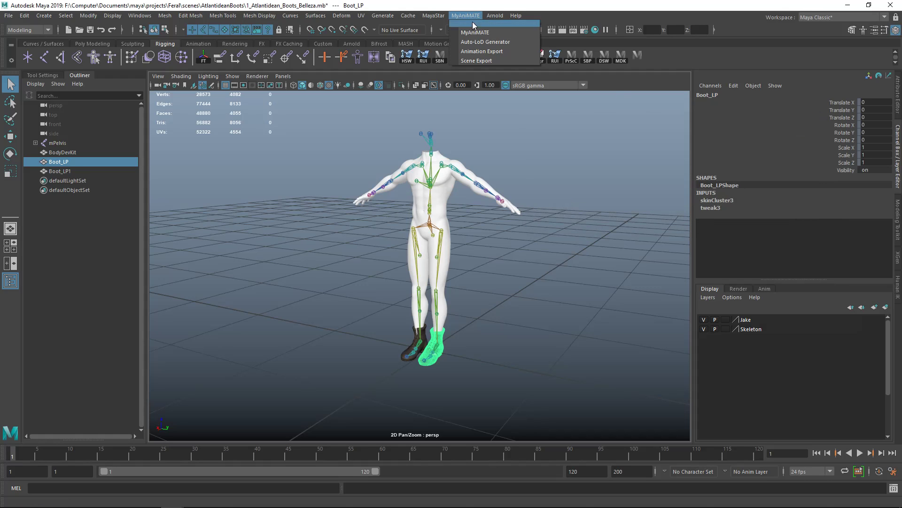
pyautogui.click(479, 41)
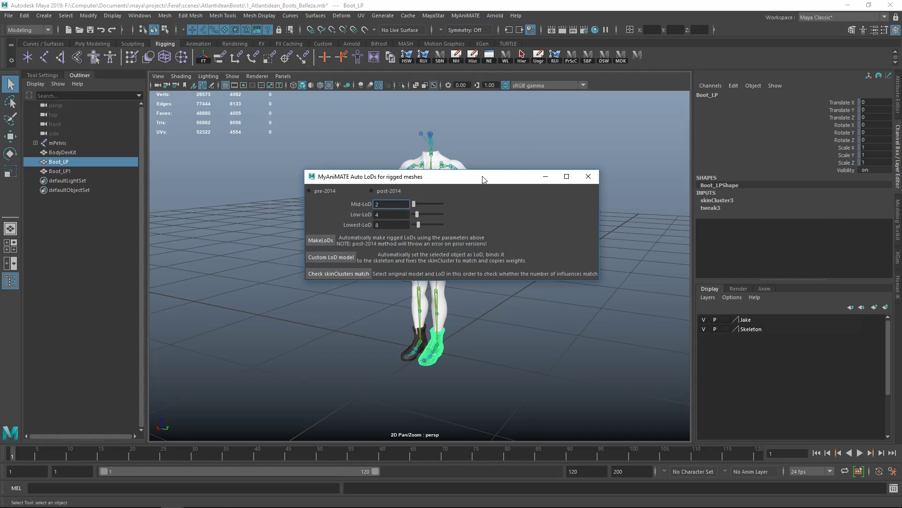
pyautogui.moveTo(483, 177); pyautogui.dragTo(704, 148)
# Deselect everything and try to make the LoDs without choosing a Maya version
pyautogui.click(472, 281)
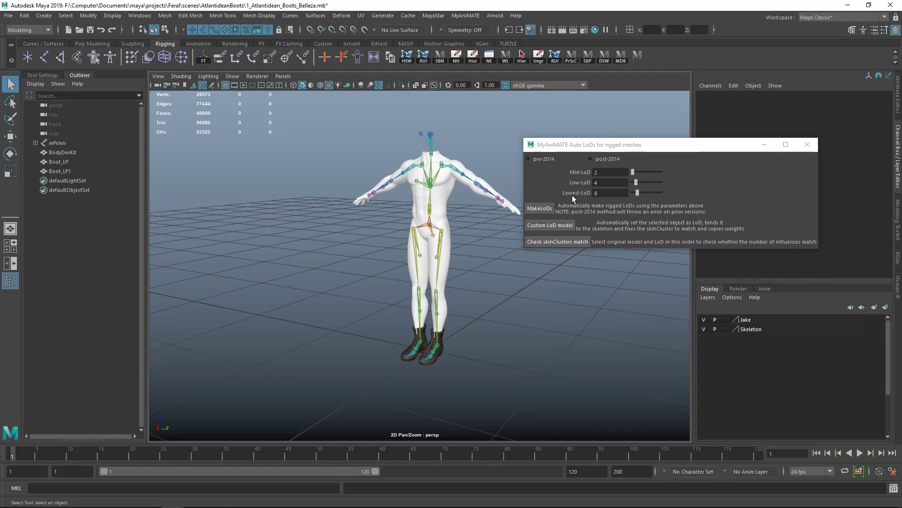
pyautogui.click(541, 207)
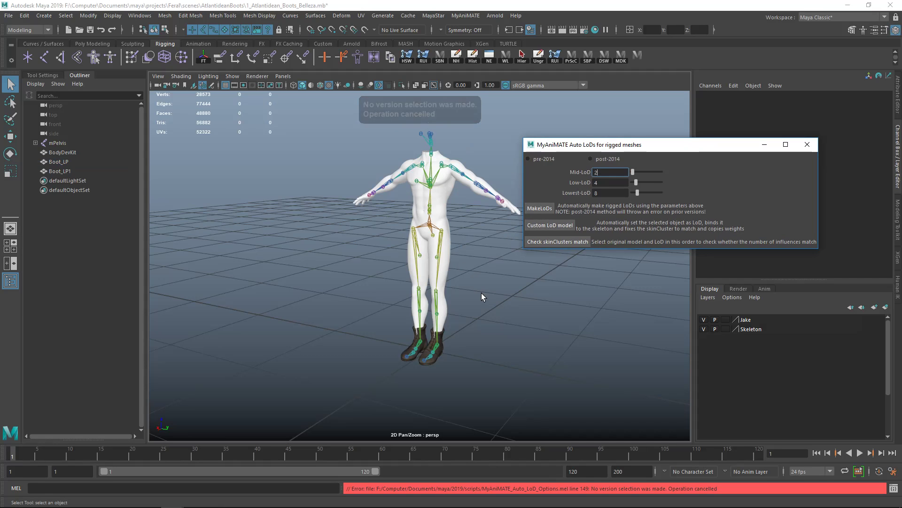
pyautogui.moveTo(486, 295)
pyautogui.keyDown('alt'); pyautogui.mouseDown()
pyautogui.moveTo(499, 285)
pyautogui.moveTo(493, 282)
pyautogui.mouseUp(); pyautogui.keyUp('alt')
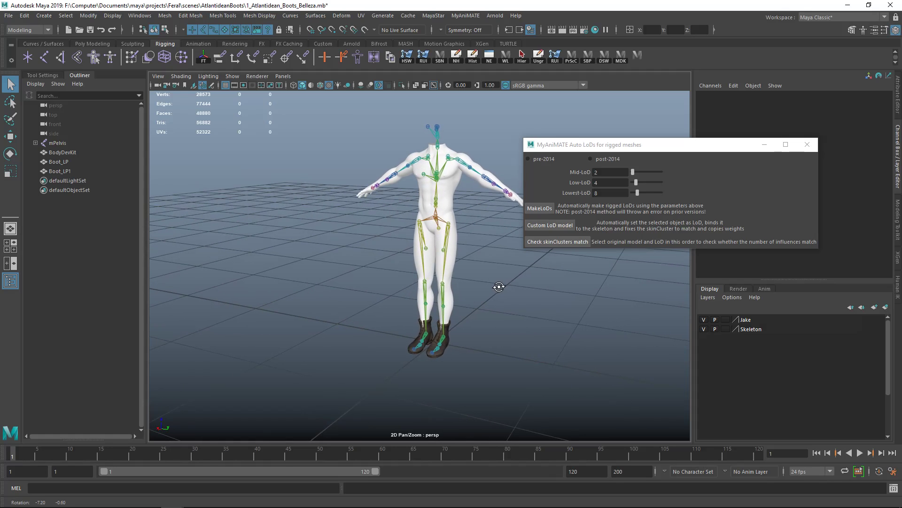
# Choose the post-2014 version for LoD generation and select the Boot_LP mesh on the character
pyautogui.click(608, 159)
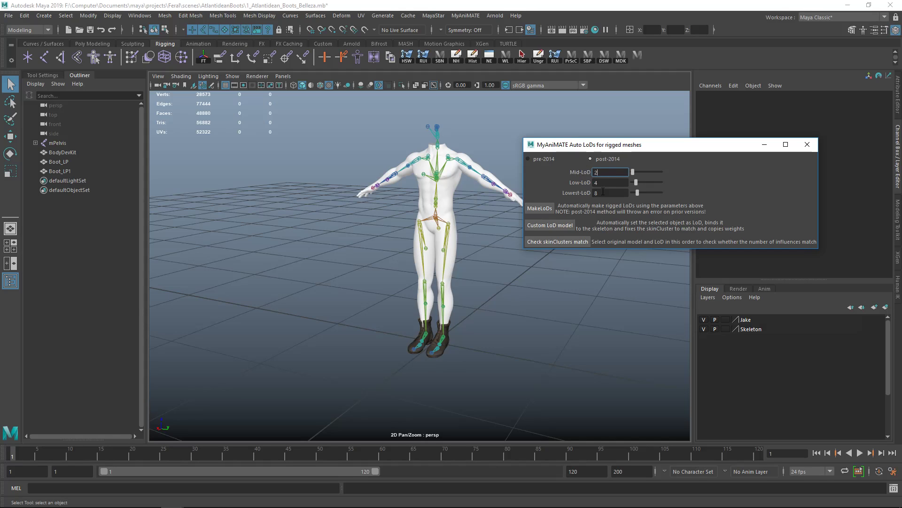
pyautogui.moveTo(583, 146); pyautogui.dragTo(582, 140)
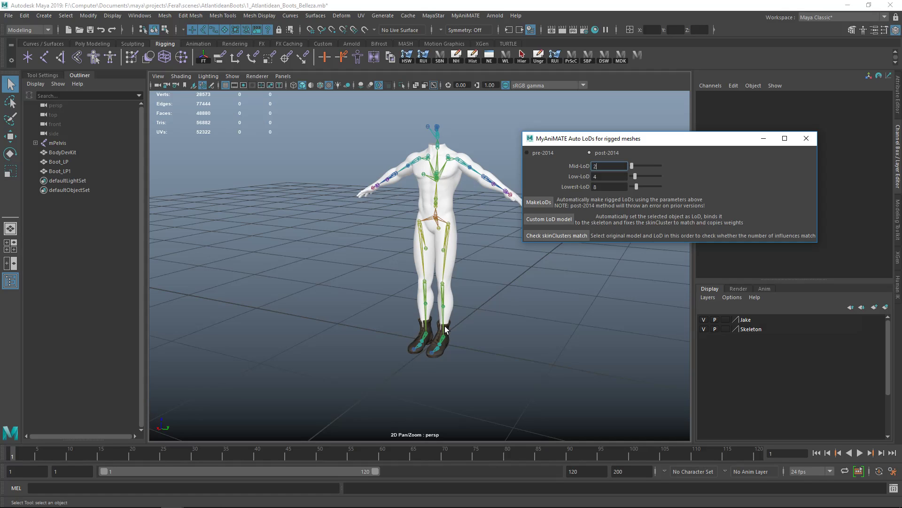
pyautogui.keyDown('alt'); pyautogui.moveTo(486, 339); pyautogui.dragTo(455, 333); pyautogui.keyUp('alt')
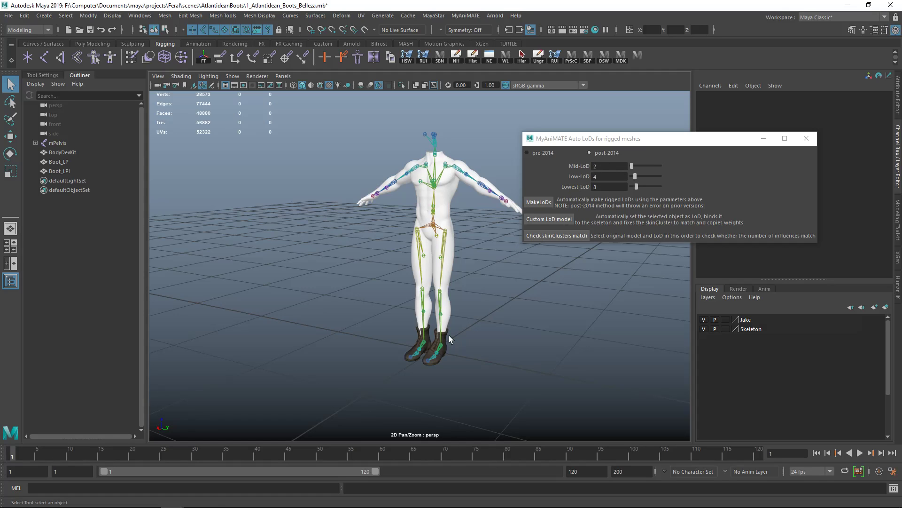
pyautogui.doubleClick(603, 166)
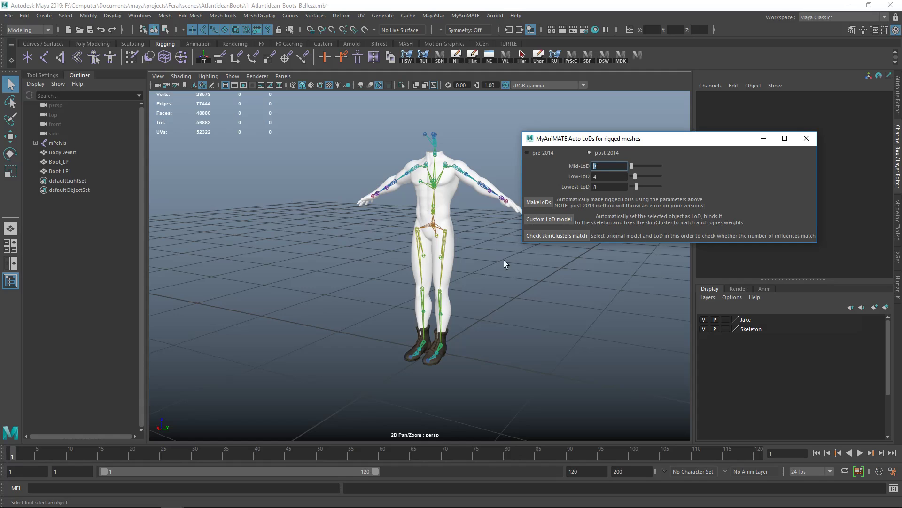
pyautogui.click(448, 334)
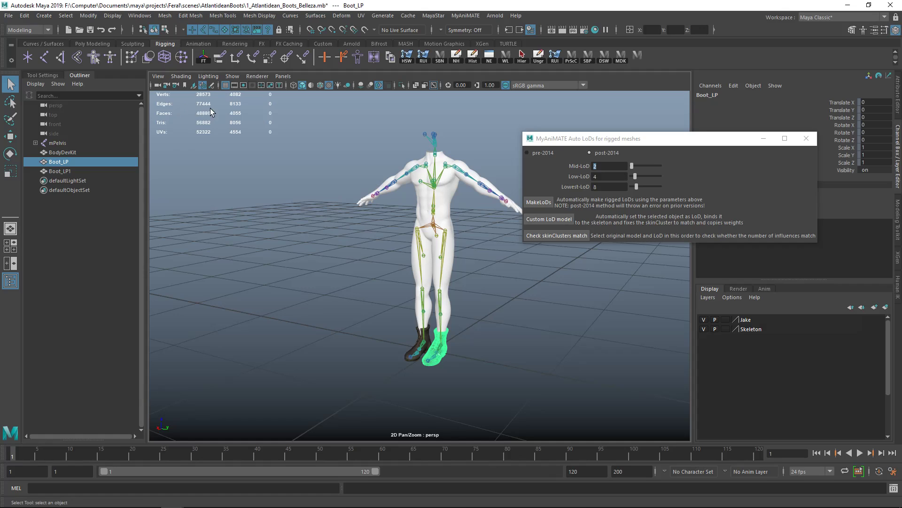
# Look up the Poly Count option among the heads-up display settings and examine the selected boot's mesh statistics
pyautogui.click(121, 16)
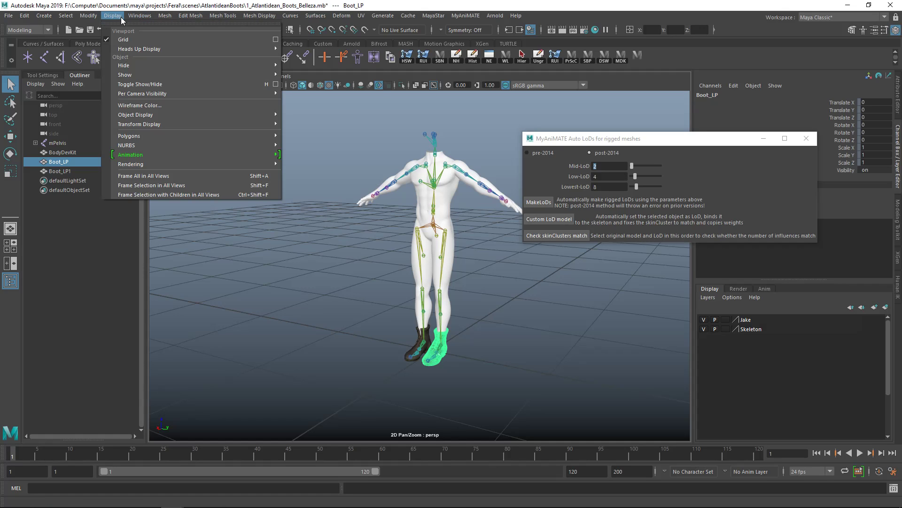
pyautogui.moveTo(247, 47)
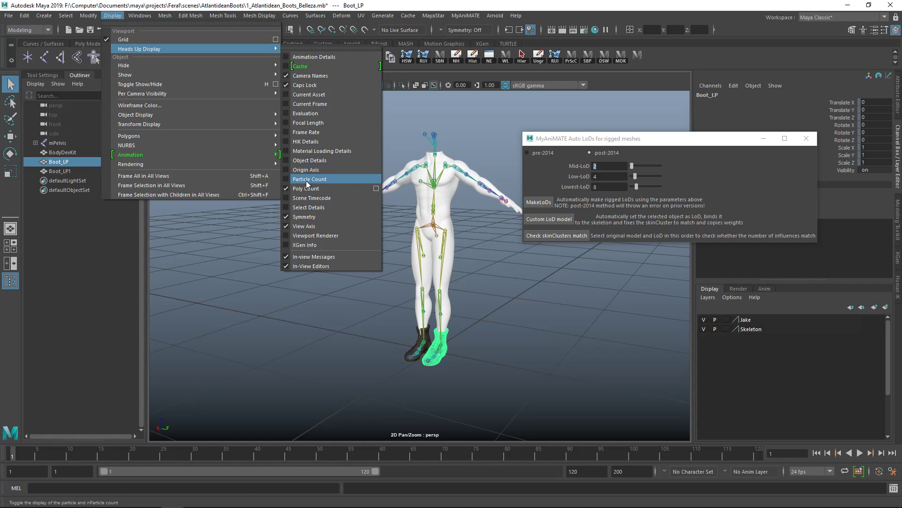
pyautogui.click(351, 266)
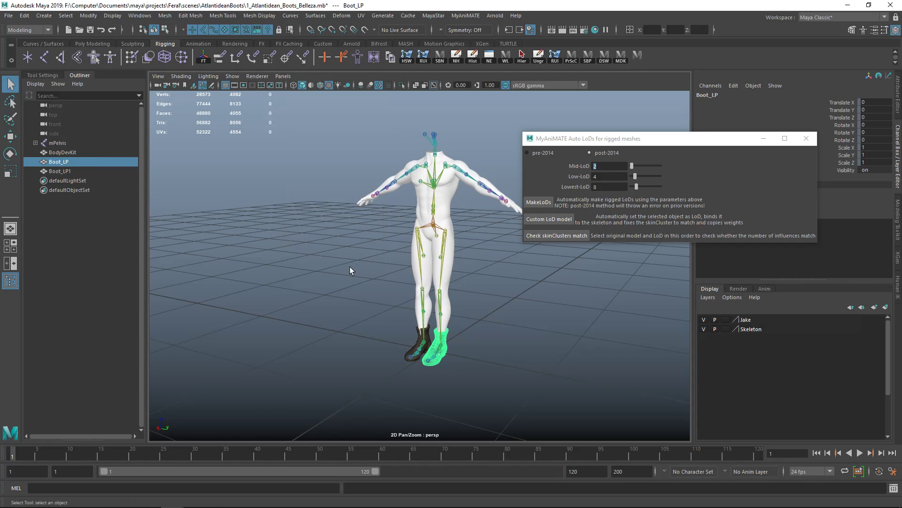
pyautogui.keyDown('alt'); pyautogui.moveTo(349, 266); pyautogui.dragTo(332, 263); pyautogui.keyUp('alt')
pyautogui.keyDown('alt'); pyautogui.moveTo(275, 169); pyautogui.dragTo(278, 182, button='middle'); pyautogui.keyUp('alt')
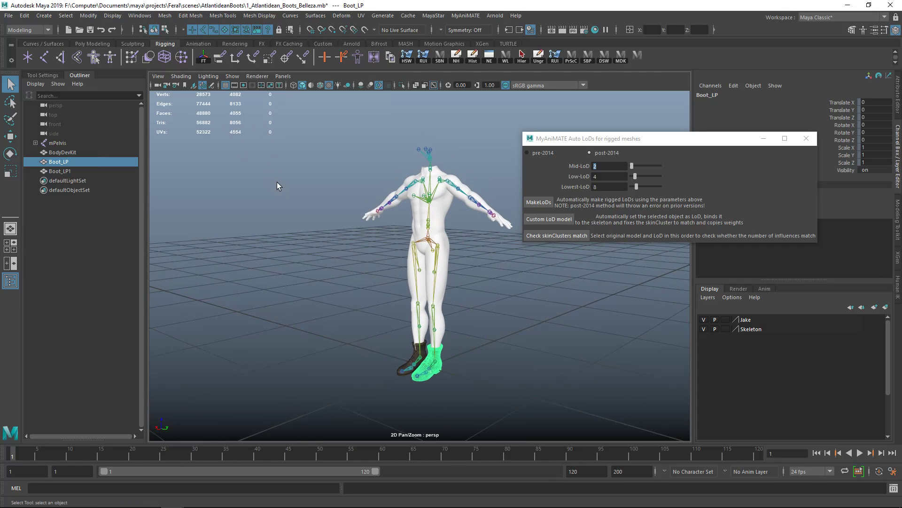
pyautogui.keyDown('alt'); pyautogui.moveTo(278, 182); pyautogui.dragTo(298, 189); pyautogui.keyUp('alt')
pyautogui.keyDown('alt'); pyautogui.moveTo(299, 190); pyautogui.dragTo(292, 174, button='middle'); pyautogui.keyUp('alt')
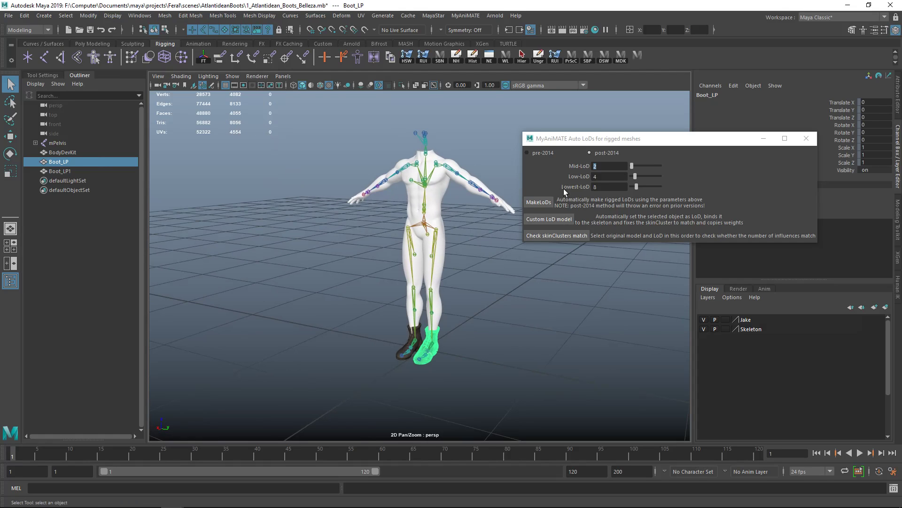
# Review the Mid-LoD, Low-LoD and Lowest-LoD reduction values and the version option for the selected boot
pyautogui.click(604, 178)
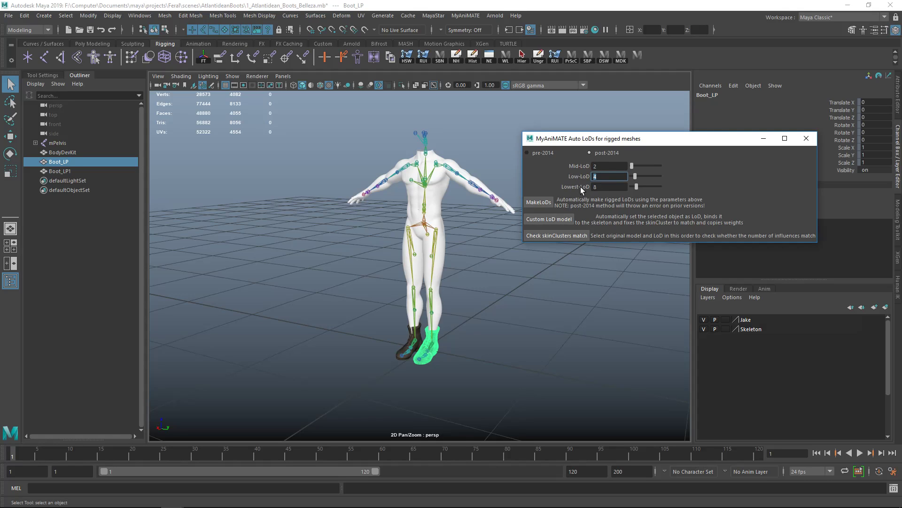
pyautogui.click(611, 188)
pyautogui.moveTo(609, 141); pyautogui.dragTo(609, 127)
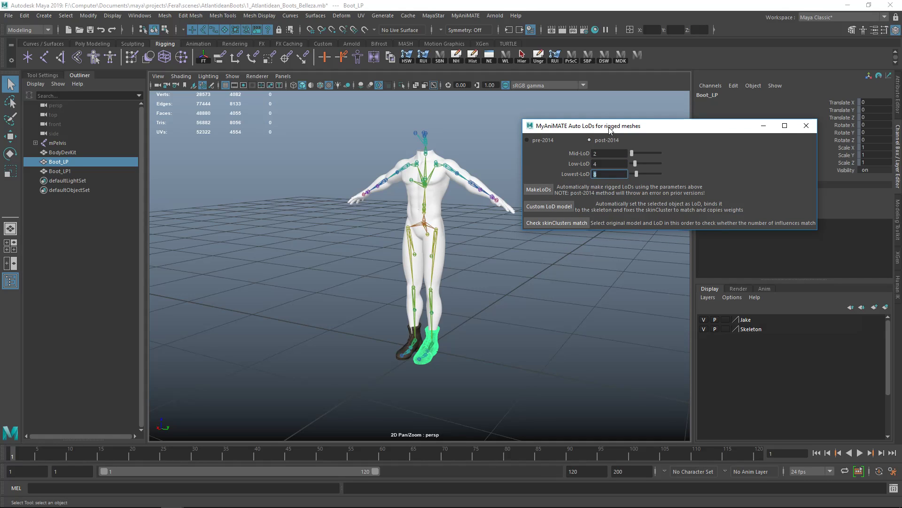
pyautogui.click(605, 154)
pyautogui.click(604, 166)
pyautogui.click(612, 175)
pyautogui.scroll(-2, 451, 318)
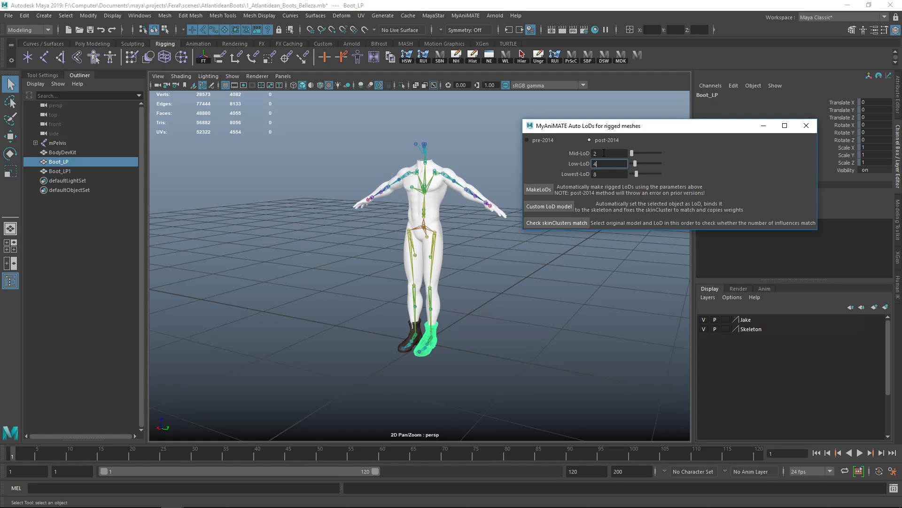
pyautogui.click(604, 154)
pyautogui.keyDown('alt'); pyautogui.moveTo(448, 320); pyautogui.dragTo(471, 310); pyautogui.keyUp('alt')
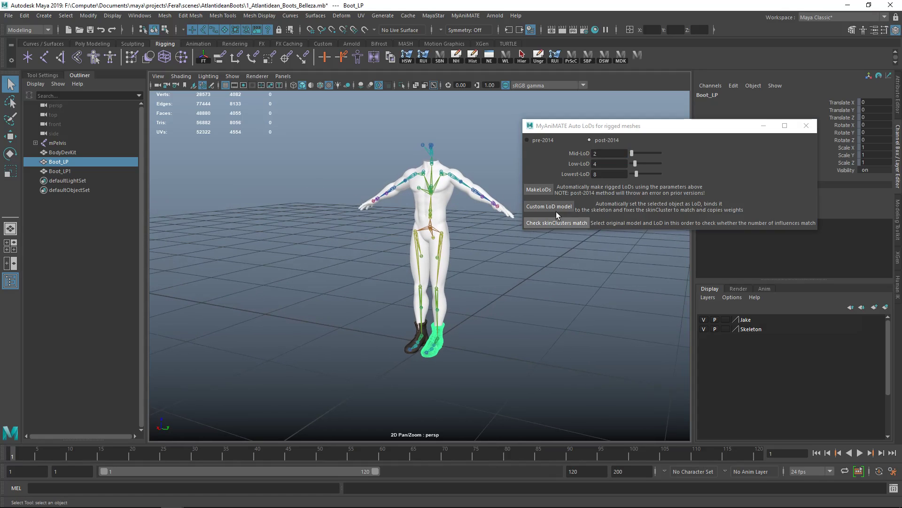
pyautogui.click(599, 145)
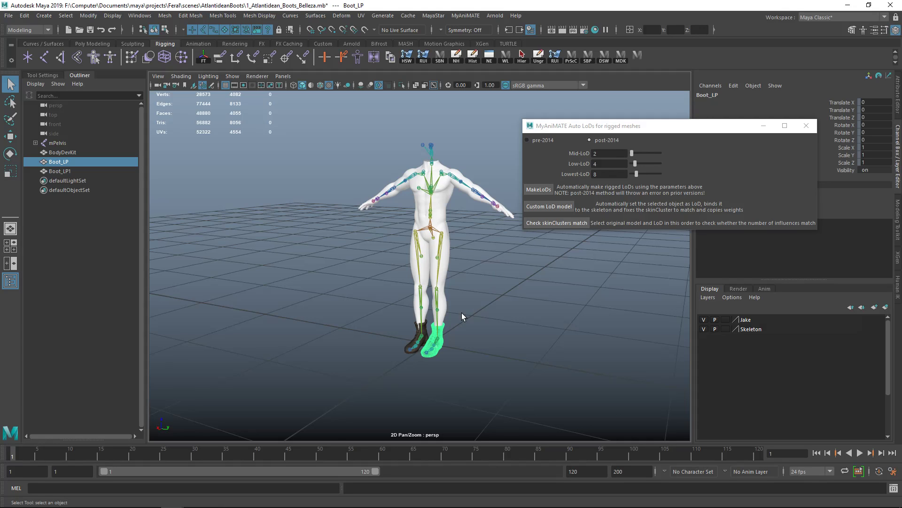
# Add Boot_LP1 to the Boot_LP selection and generate rigged LoDs for both boots with the reduction values 2, 4 and 8
pyautogui.keyDown('alt'); pyautogui.moveTo(462, 312); pyautogui.dragTo(480, 296, button='middle'); pyautogui.keyUp('alt')
pyautogui.keyDown('alt'); pyautogui.moveTo(439, 308); pyautogui.dragTo(462, 344, button='right'); pyautogui.keyUp('alt')
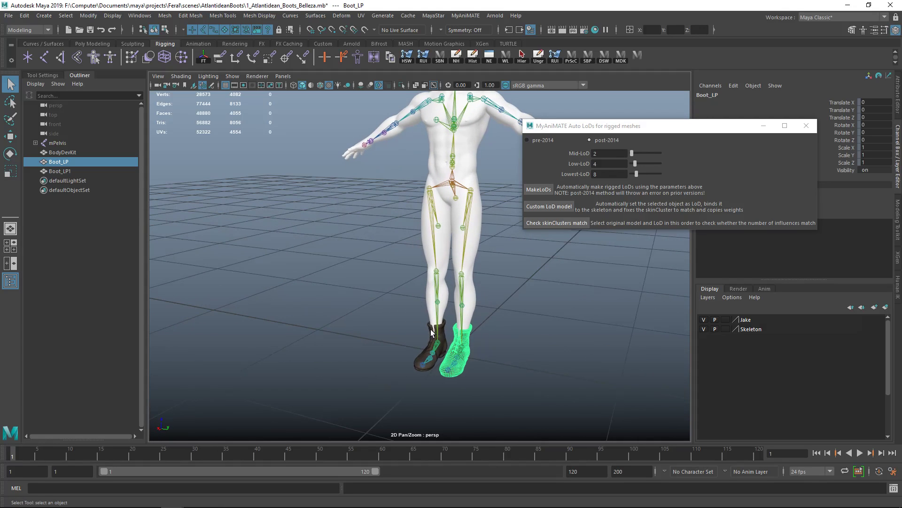
pyautogui.keyDown('shift'); pyautogui.click(432, 335); pyautogui.keyUp('shift')
pyautogui.keyDown('alt'); pyautogui.moveTo(492, 371); pyautogui.dragTo(478, 336, button='right'); pyautogui.keyUp('alt')
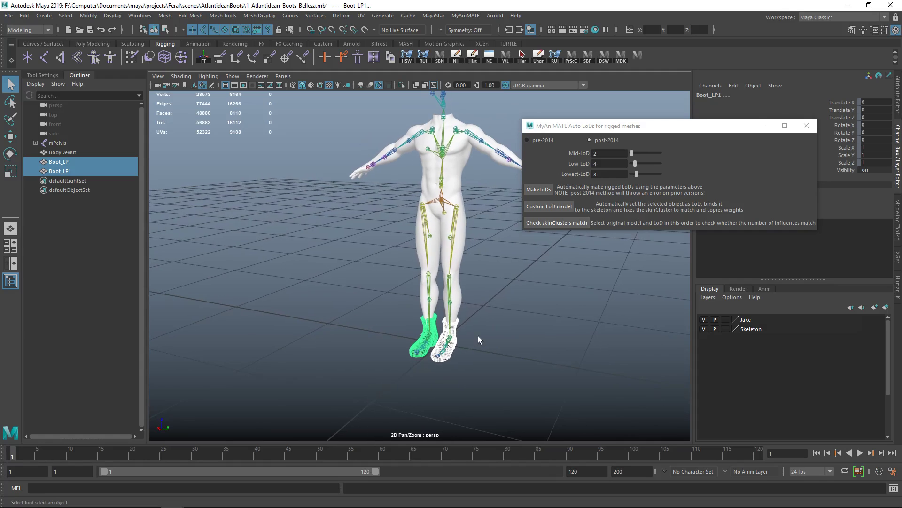
pyautogui.keyDown('alt'); pyautogui.moveTo(478, 336); pyautogui.dragTo(461, 326); pyautogui.keyUp('alt')
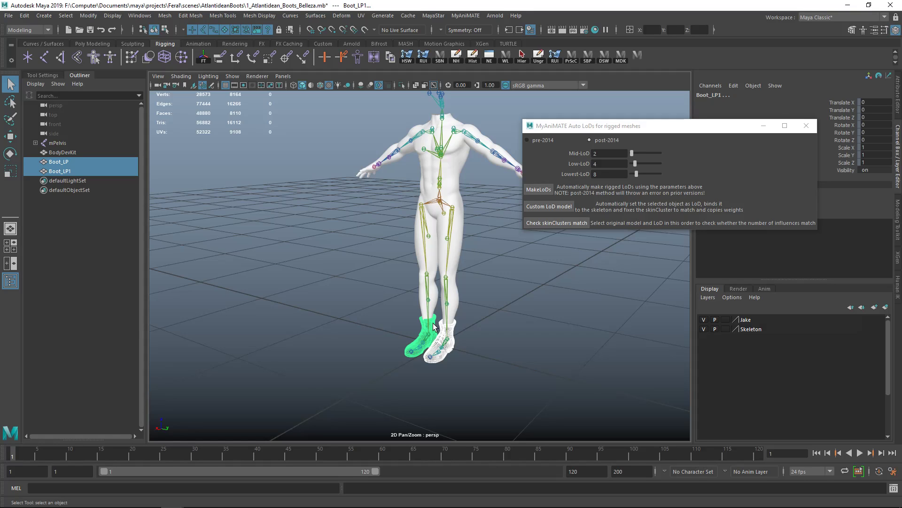
pyautogui.click(548, 189)
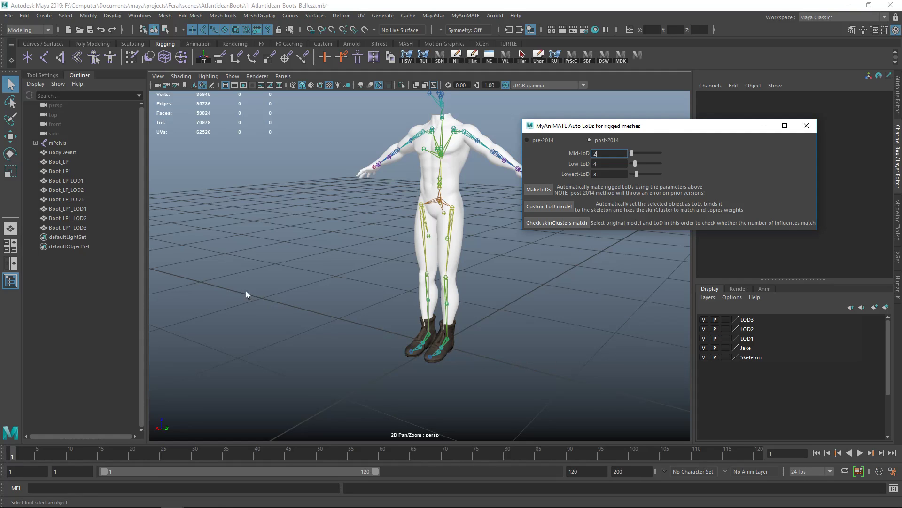
# Put the original Boot_LP and Boot_LP1 meshes on a new display layer and hide that layer
pyautogui.moveTo(77, 181); pyautogui.dragTo(82, 224)
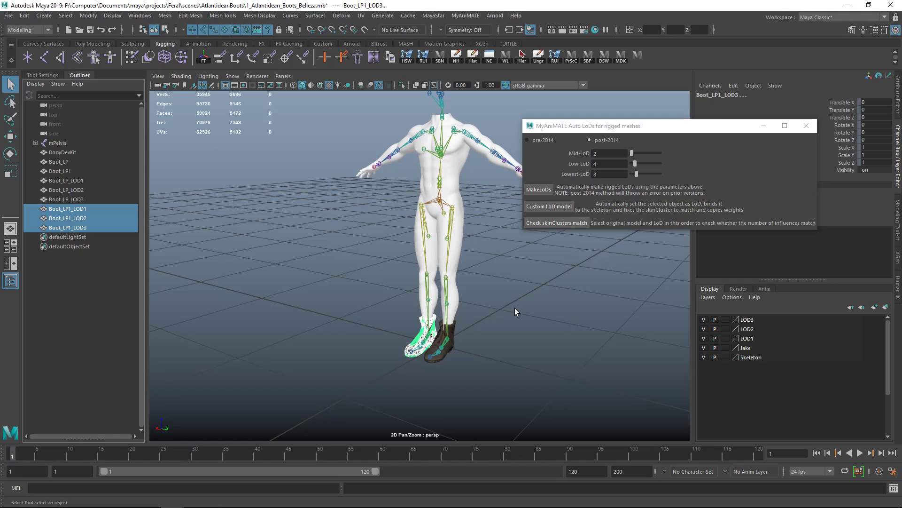
pyautogui.click(61, 162)
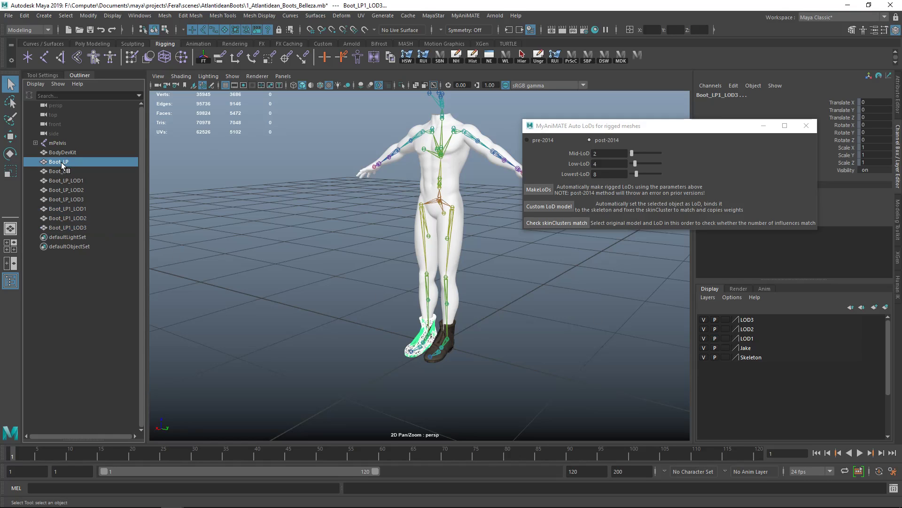
pyautogui.keyDown('ctrl'); pyautogui.click(63, 170); pyautogui.keyUp('ctrl')
pyautogui.click(708, 297)
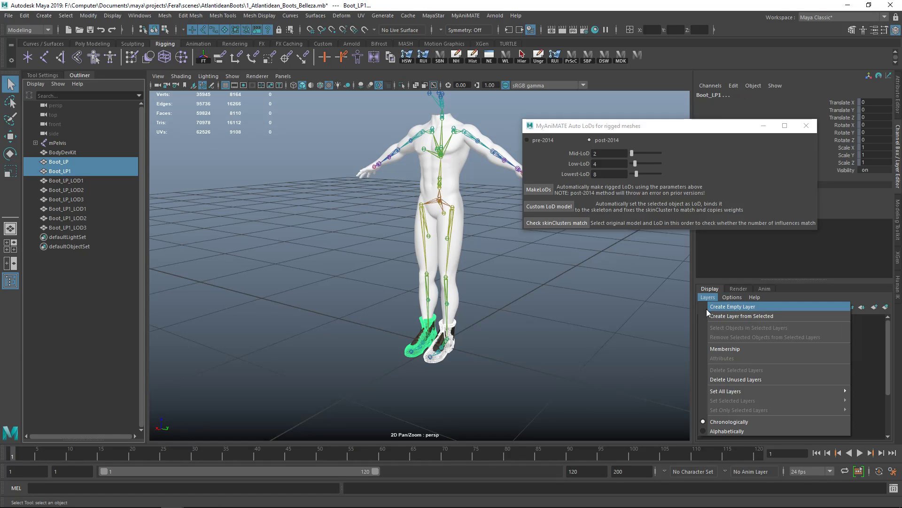
pyautogui.click(717, 316)
pyautogui.click(704, 318)
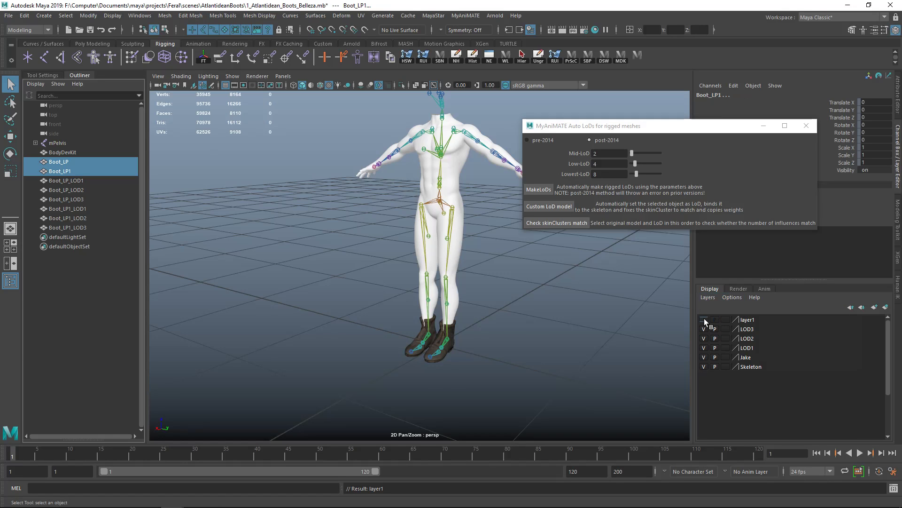
# Hide the LOD3 and LOD2 layers and select the Boot_LP_LOD1 mesh on the character for a close look
pyautogui.keyDown('alt'); pyautogui.moveTo(540, 329); pyautogui.dragTo(559, 315, button='middle'); pyautogui.keyUp('alt')
pyautogui.keyDown('alt'); pyautogui.moveTo(560, 314); pyautogui.dragTo(568, 349, button='right'); pyautogui.keyUp('alt')
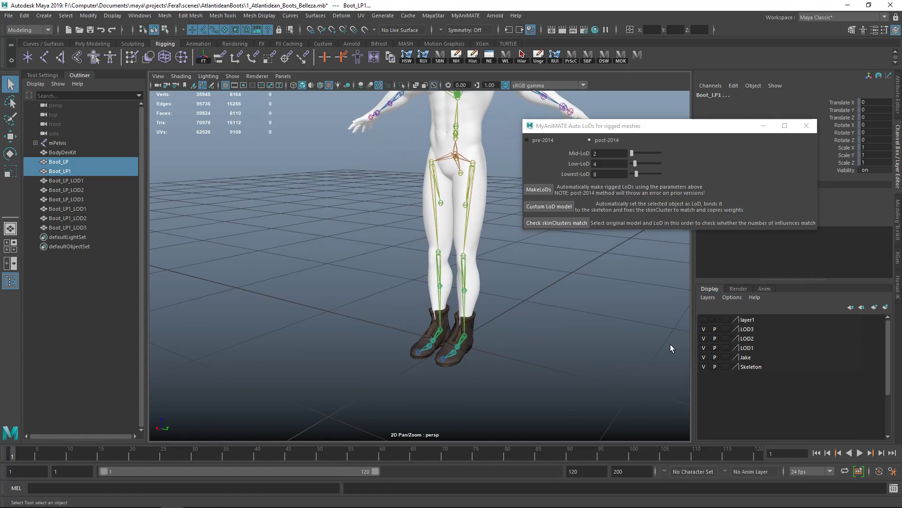
pyautogui.click(703, 329)
pyautogui.click(703, 338)
pyautogui.keyDown('alt'); pyautogui.moveTo(467, 394); pyautogui.dragTo(494, 362); pyautogui.keyUp('alt')
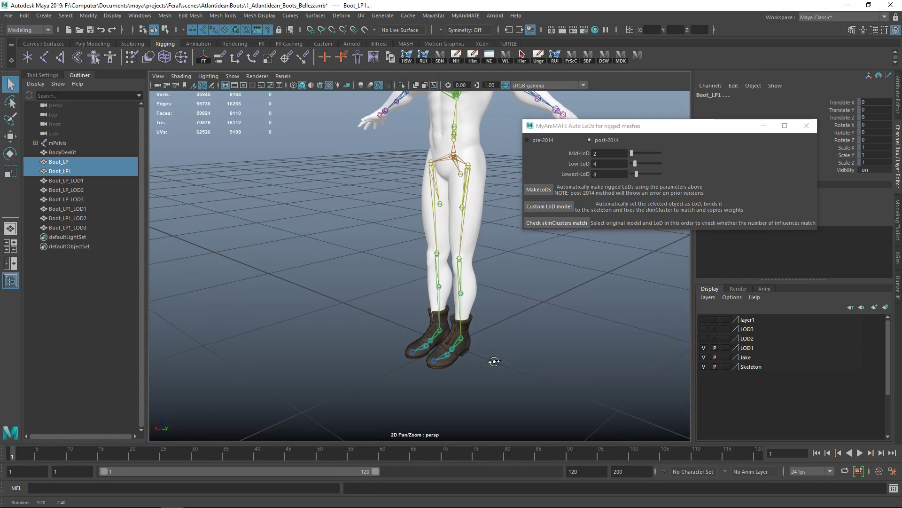
pyautogui.keyDown('alt'); pyautogui.moveTo(495, 362); pyautogui.dragTo(503, 334, button='middle'); pyautogui.keyUp('alt')
pyautogui.keyDown('alt'); pyautogui.moveTo(504, 334); pyautogui.dragTo(559, 399, button='right'); pyautogui.keyUp('alt')
pyautogui.click(517, 316)
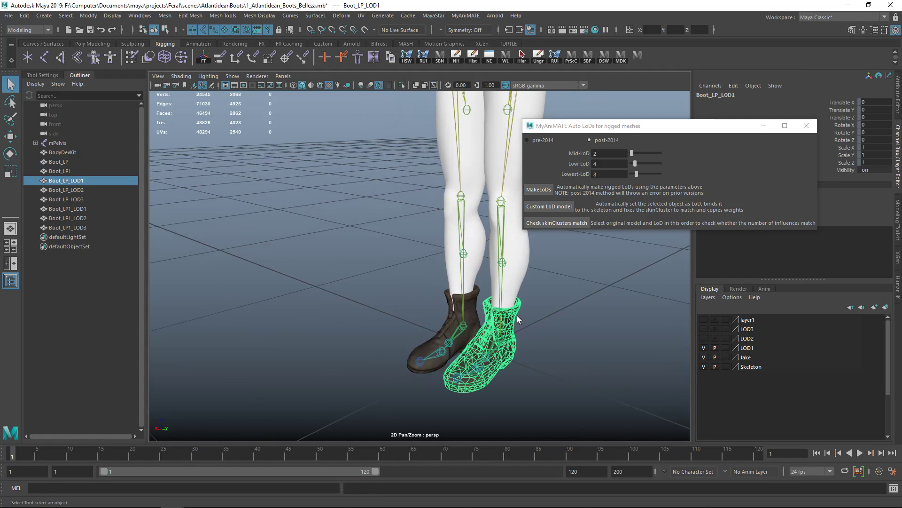
pyautogui.keyDown('alt'); pyautogui.moveTo(540, 379); pyautogui.dragTo(557, 385); pyautogui.keyUp('alt')
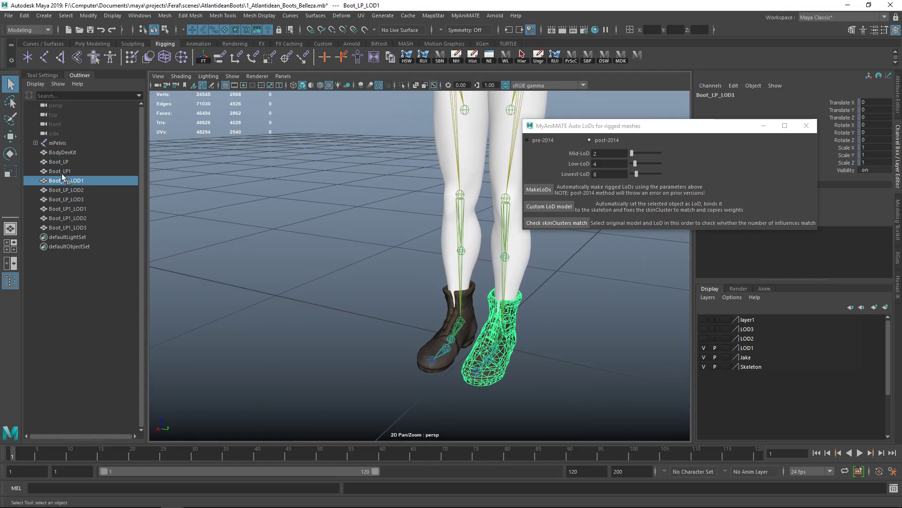
# Compare the original Boot_LP with Boot_LP_LOD1 by temporarily showing layer1 and selecting each mesh in turn
pyautogui.click(63, 162)
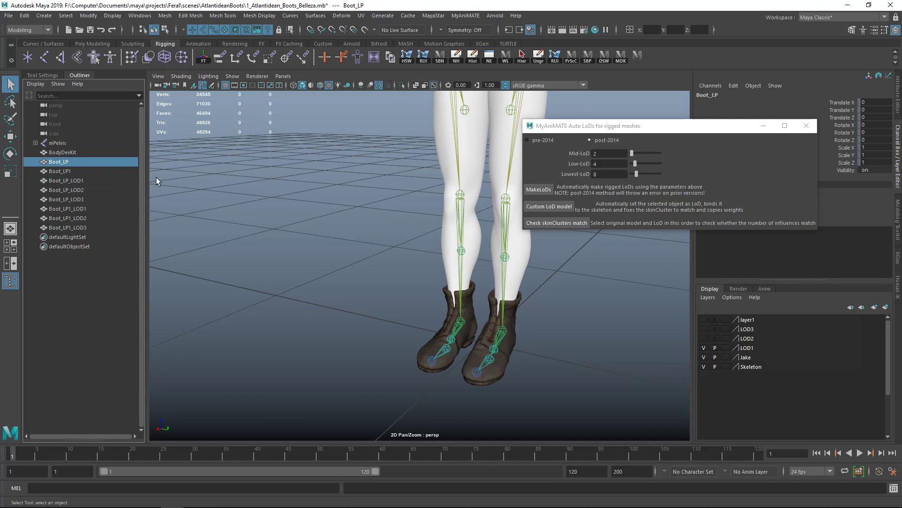
pyautogui.click(705, 319)
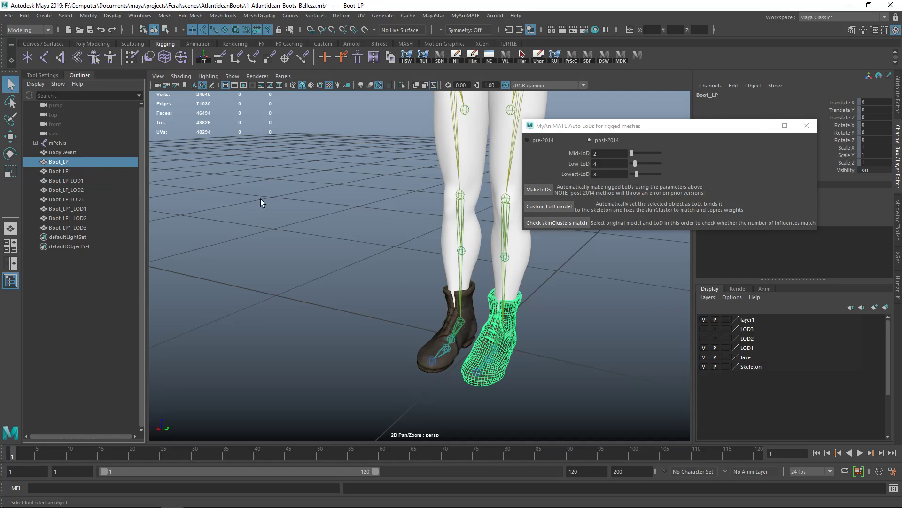
pyautogui.click(74, 162)
pyautogui.click(701, 319)
pyautogui.click(62, 179)
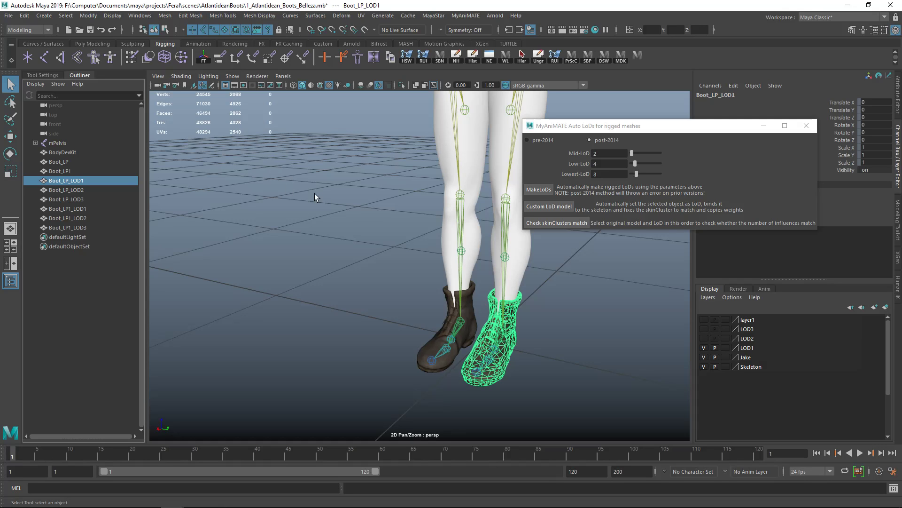
# Deselect the boot and examine the LOD1 boots on the whole character from a distance
pyautogui.keyDown('alt'); pyautogui.moveTo(314, 193); pyautogui.dragTo(309, 190); pyautogui.keyUp('alt')
pyautogui.keyDown('alt'); pyautogui.moveTo(309, 189); pyautogui.dragTo(276, 145, button='middle'); pyautogui.keyUp('alt')
pyautogui.click(275, 162)
pyautogui.keyDown('alt'); pyautogui.moveTo(274, 198); pyautogui.dragTo(431, 275, button='right'); pyautogui.keyUp('alt')
pyautogui.keyDown('alt'); pyautogui.moveTo(430, 266); pyautogui.dragTo(413, 262); pyautogui.keyUp('alt')
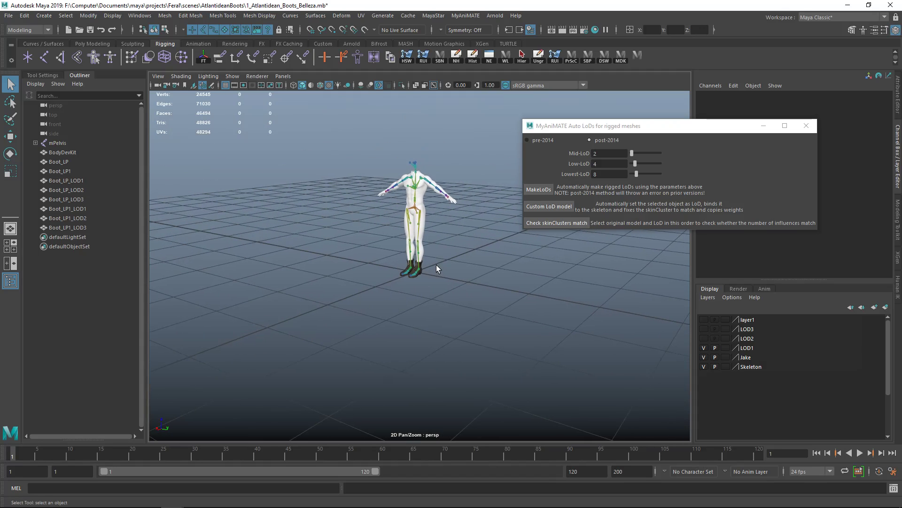
pyautogui.keyDown('alt'); pyautogui.moveTo(427, 259); pyautogui.dragTo(422, 274); pyautogui.keyUp('alt')
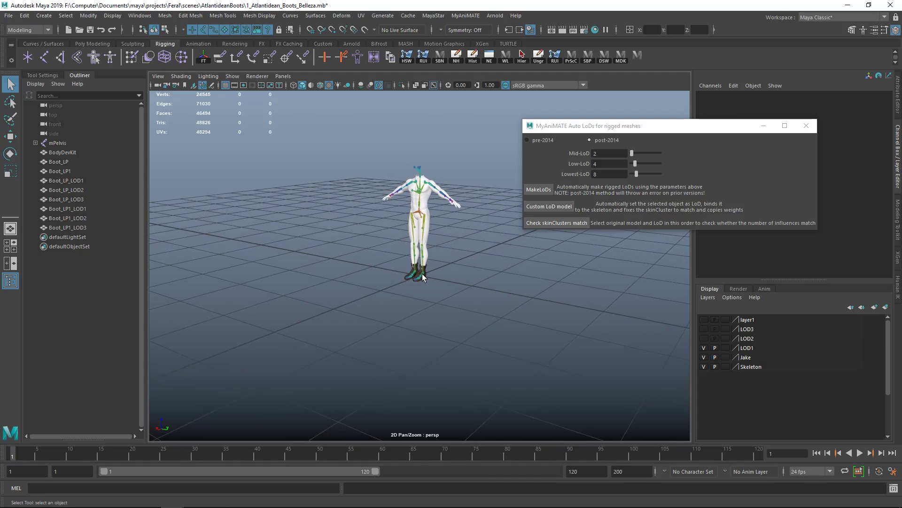
# Hide the LOD1 layer, show the LOD2 layer, and view the deselected boots from farther away
pyautogui.click(75, 190)
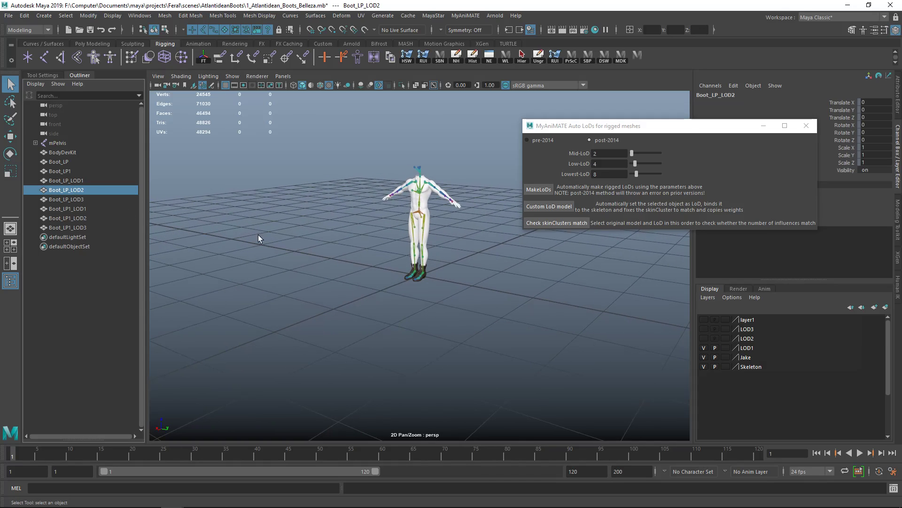
pyautogui.click(704, 348)
pyautogui.click(705, 339)
pyautogui.click(611, 372)
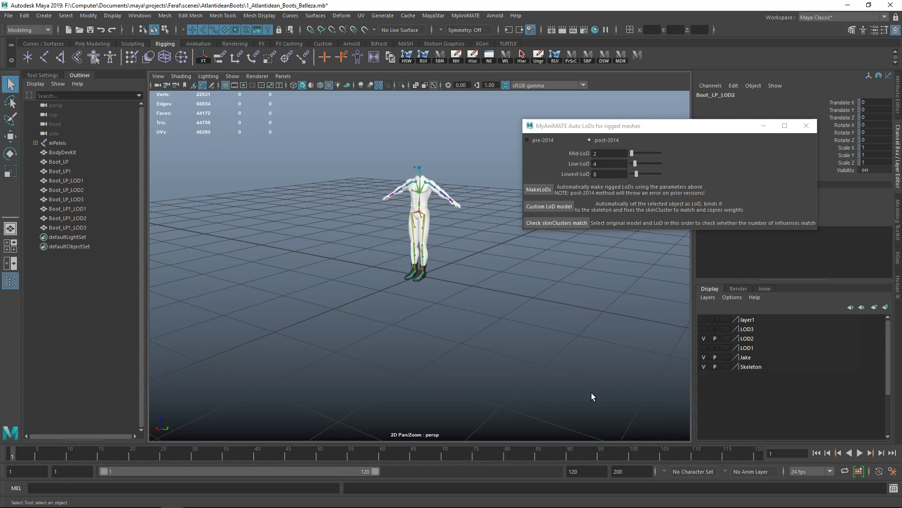
pyautogui.keyDown('alt'); pyautogui.moveTo(532, 375); pyautogui.dragTo(319, 268, button='right'); pyautogui.keyUp('alt')
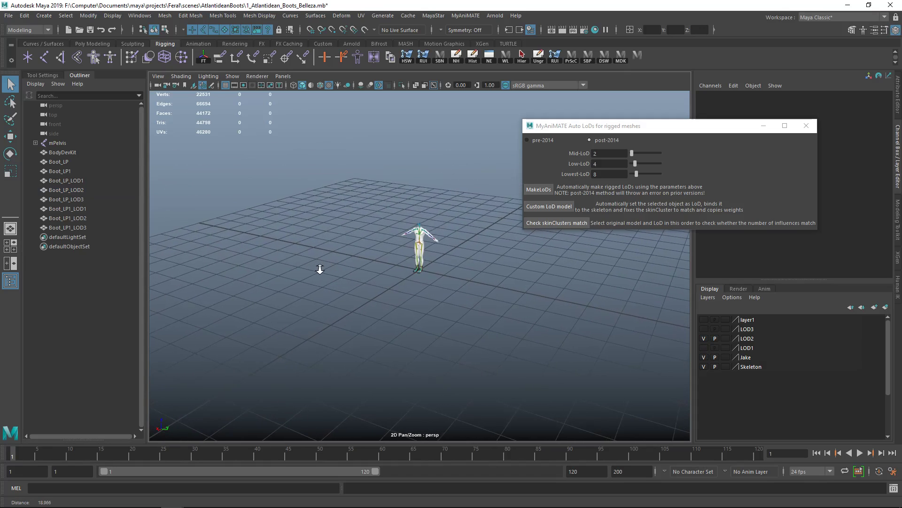
pyautogui.moveTo(324, 269)
pyautogui.keyDown('alt'); pyautogui.mouseDown()
pyautogui.moveTo(345, 272)
pyautogui.moveTo(332, 273)
pyautogui.mouseUp(); pyautogui.keyUp('alt')
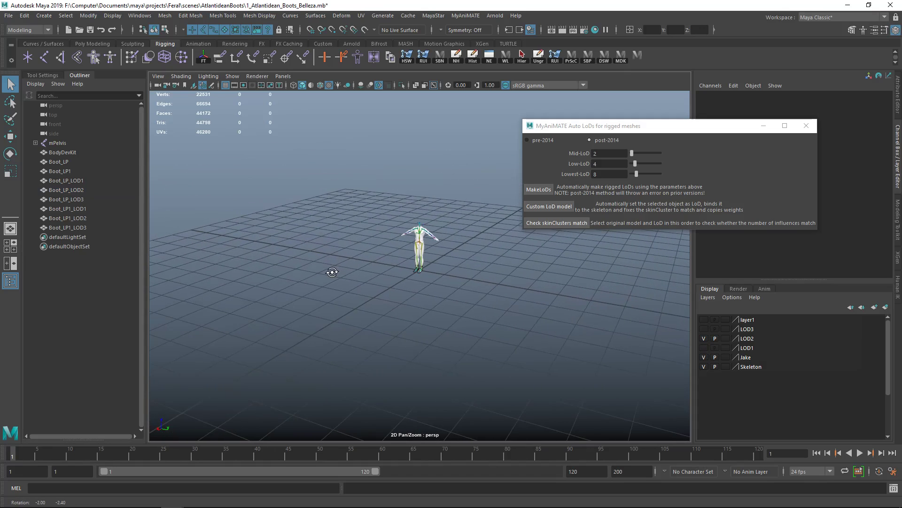
pyautogui.keyDown('alt'); pyautogui.moveTo(332, 274); pyautogui.dragTo(260, 270, button='right'); pyautogui.keyUp('alt')
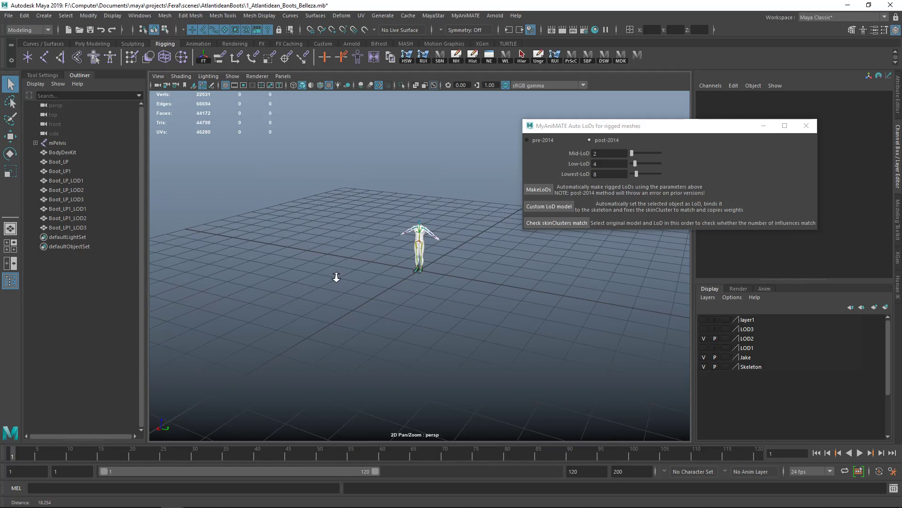
# Set the persp camera's Near Clip Plane to 0.5, moving the LoD generator window clear of the camera attributes
pyautogui.click(157, 85)
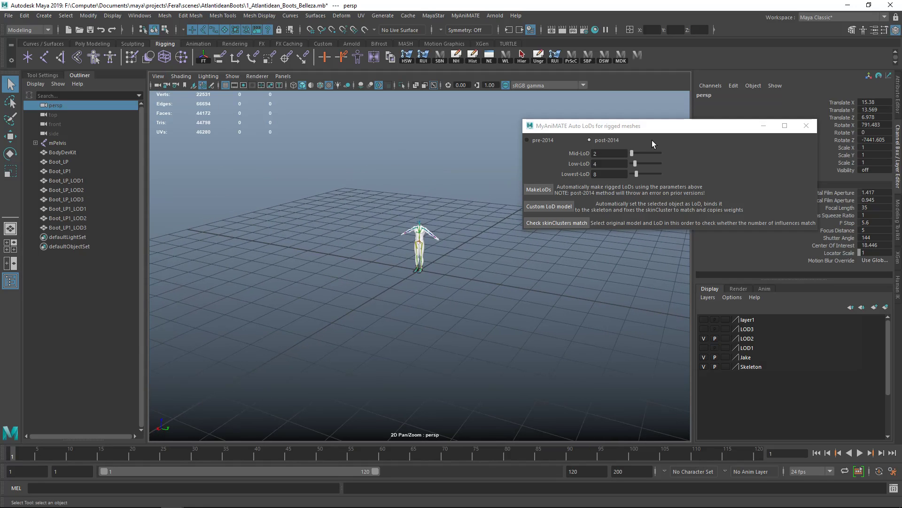
pyautogui.moveTo(682, 129); pyautogui.dragTo(552, 130)
pyautogui.click(897, 104)
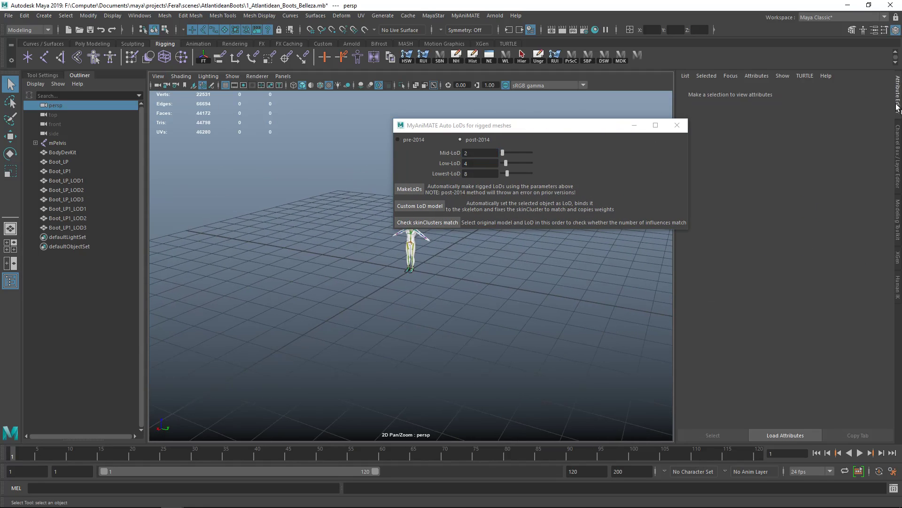
pyautogui.click(773, 241)
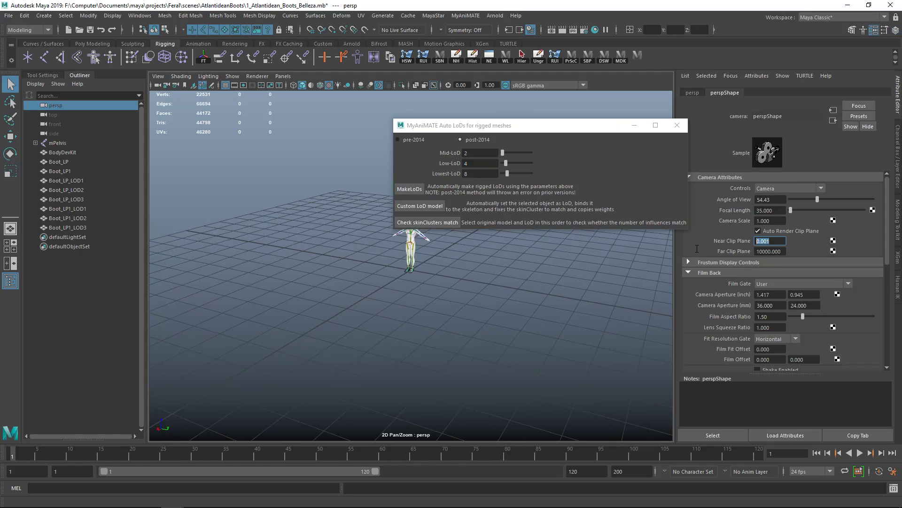
pyautogui.write('0.5')
pyautogui.press('Return')
pyautogui.click(899, 99)
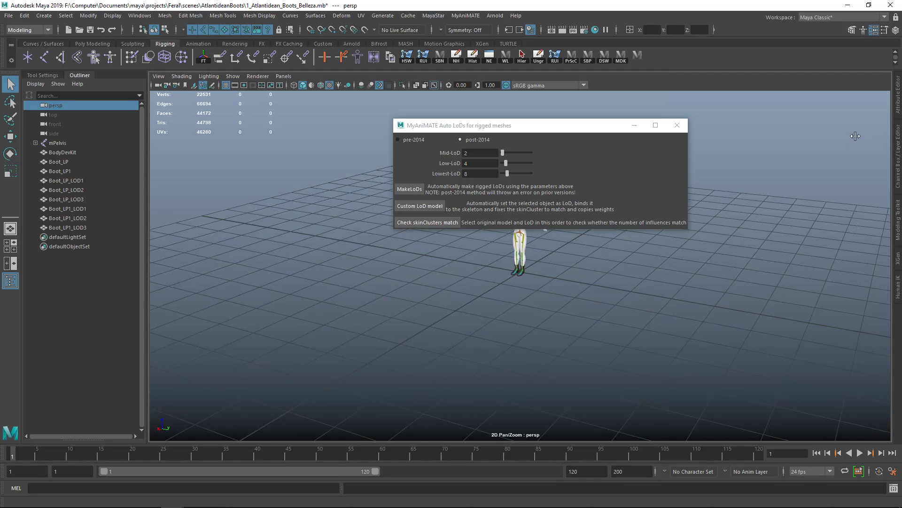
# Inspect the LOD2 boots from a distance and several angles with the adjusted camera clipping
pyautogui.scroll(3, 584, 297)
pyautogui.keyDown('alt'); pyautogui.moveTo(531, 244); pyautogui.dragTo(506, 238, button='right'); pyautogui.keyUp('alt')
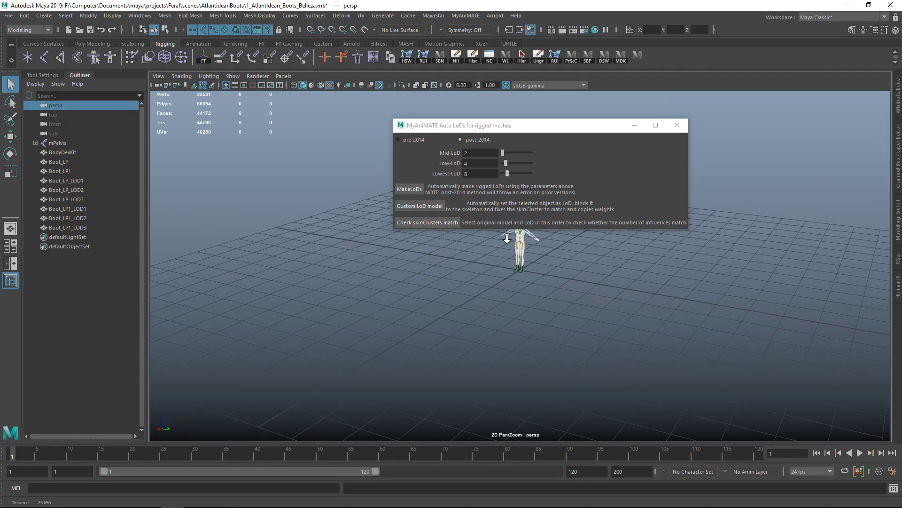
pyautogui.keyDown('alt'); pyautogui.moveTo(540, 269); pyautogui.dragTo(516, 271, button='middle'); pyautogui.keyUp('alt')
pyautogui.keyDown('alt'); pyautogui.moveTo(522, 273); pyautogui.dragTo(576, 314, button='right'); pyautogui.keyUp('alt')
pyautogui.keyDown('alt'); pyautogui.moveTo(576, 313); pyautogui.dragTo(536, 280); pyautogui.keyUp('alt')
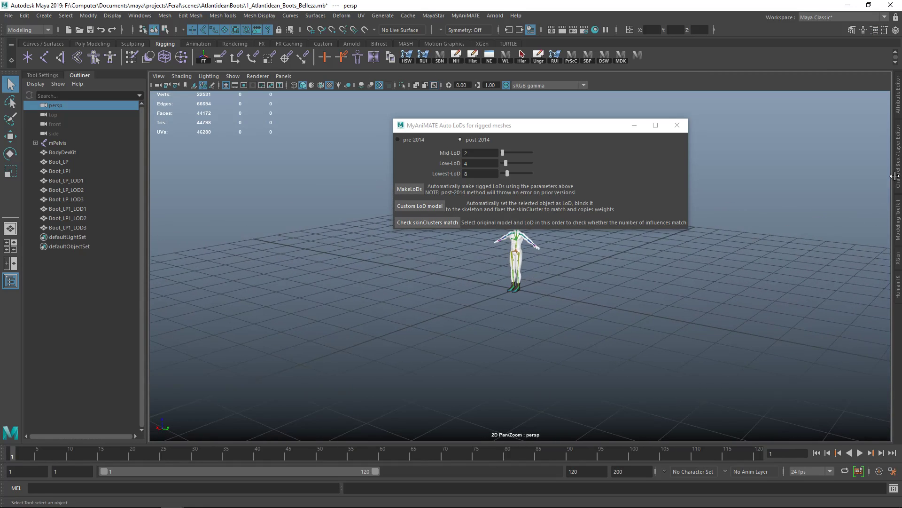
# Hide the LOD2 layer, show the LOD3 layer, and select the Boot_LP_LOD3 mesh up close
pyautogui.click(897, 169)
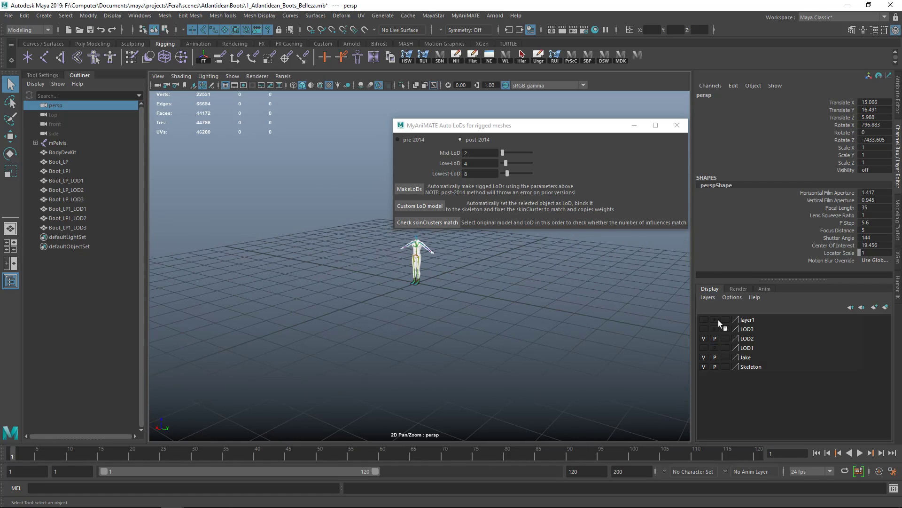
pyautogui.click(704, 338)
pyautogui.click(704, 329)
pyautogui.scroll(5, 493, 282)
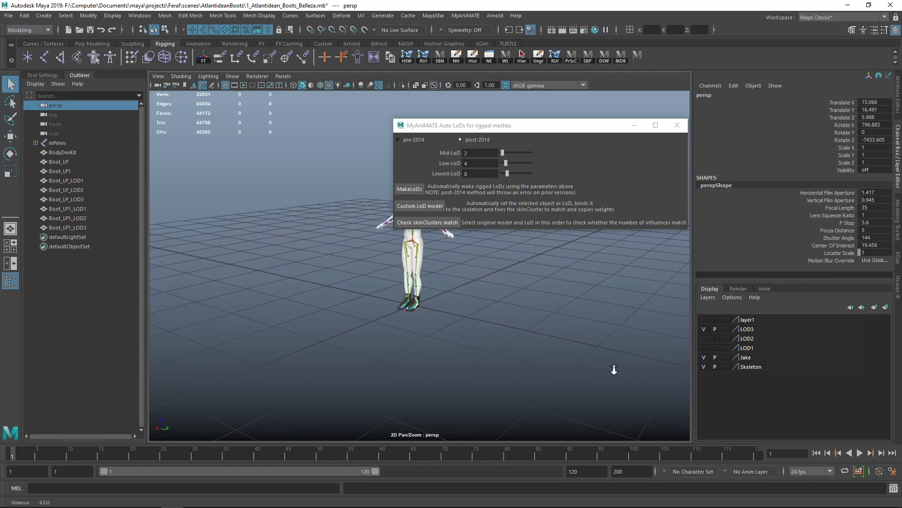
pyautogui.keyDown('alt'); pyautogui.moveTo(503, 327); pyautogui.dragTo(514, 315, button='middle'); pyautogui.keyUp('alt')
pyautogui.keyDown('alt'); pyautogui.moveTo(461, 303); pyautogui.dragTo(625, 383, button='right'); pyautogui.keyUp('alt')
pyautogui.scroll(8, 524, 328)
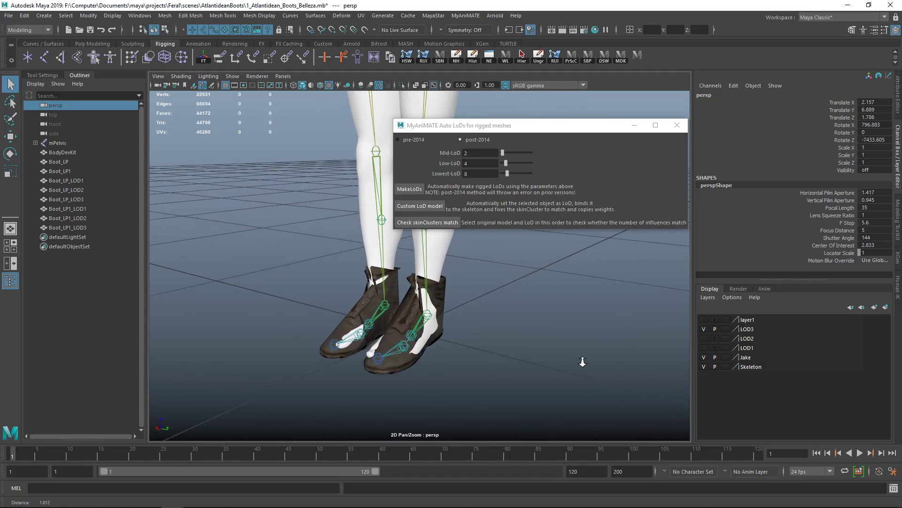
pyautogui.keyDown('alt'); pyautogui.moveTo(487, 321); pyautogui.dragTo(469, 282, button='middle'); pyautogui.keyUp('alt')
pyautogui.click(462, 290)
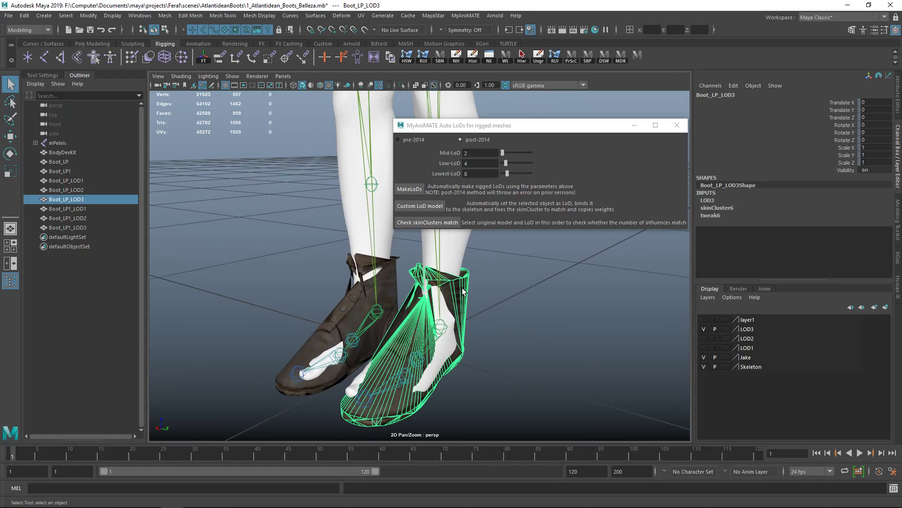
# Examine the Boot_LP_LOD3 wireframe and statistics alongside the Lowest-LoD reduction setting
pyautogui.moveTo(497, 299)
pyautogui.keyDown('alt'); pyautogui.mouseDown()
pyautogui.moveTo(571, 295)
pyautogui.moveTo(489, 295)
pyautogui.mouseUp(); pyautogui.keyUp('alt')
pyautogui.keyDown('alt'); pyautogui.moveTo(489, 295); pyautogui.dragTo(488, 306, button='right'); pyautogui.keyUp('alt')
pyautogui.keyDown('alt'); pyautogui.moveTo(487, 306); pyautogui.dragTo(438, 292); pyautogui.keyUp('alt')
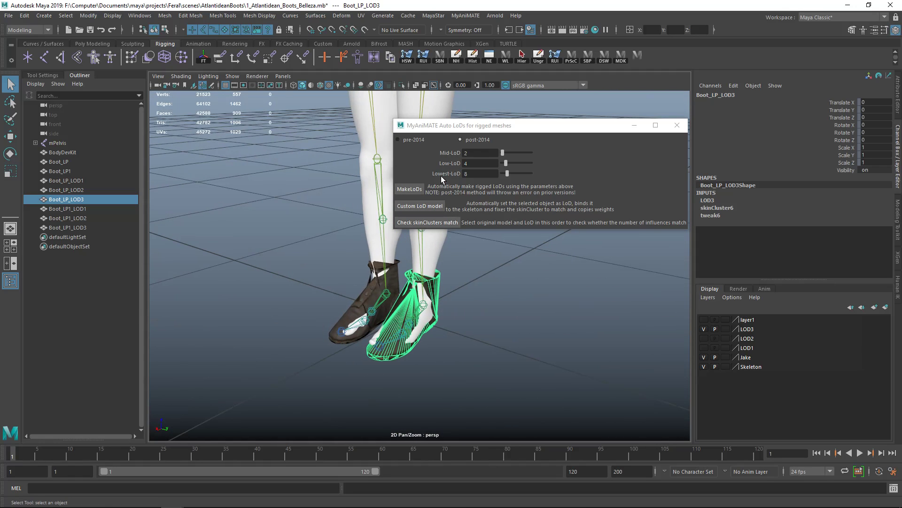
pyautogui.click(507, 173)
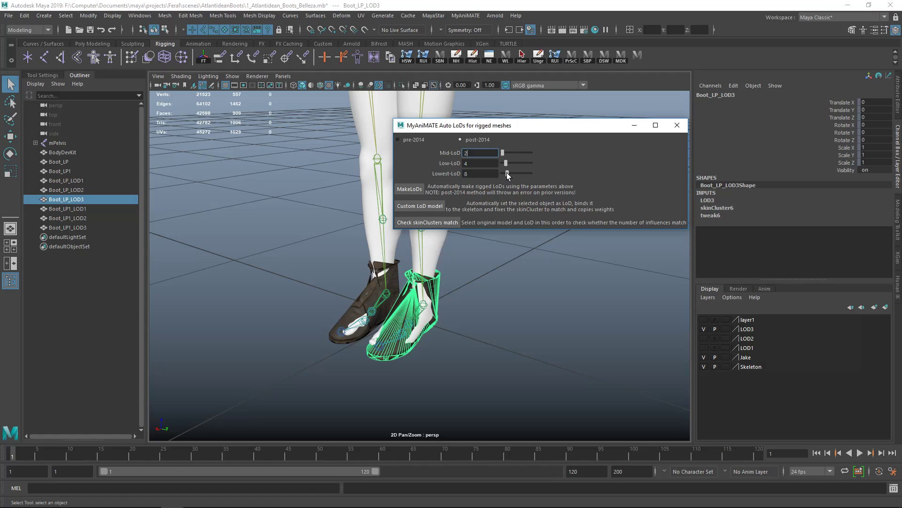
pyautogui.keyDown('alt'); pyautogui.moveTo(473, 285); pyautogui.dragTo(476, 286); pyautogui.keyUp('alt')
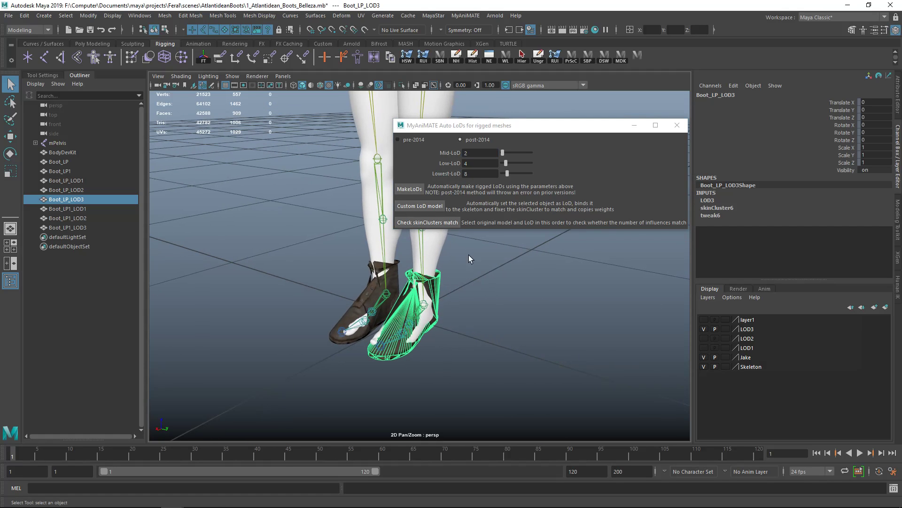
# Delete the six generated LOD1, LOD2 and LOD3 meshes of both boots from the scene
pyautogui.click(472, 174)
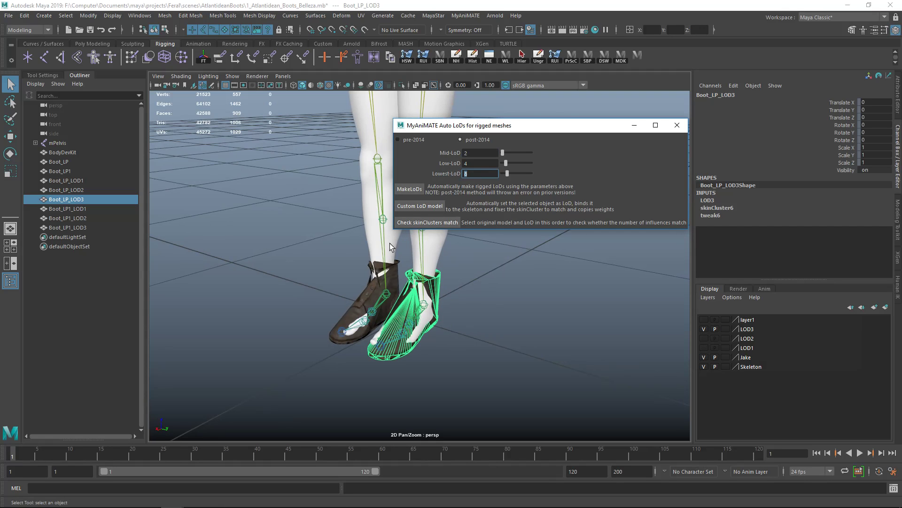
pyautogui.keyDown('alt'); pyautogui.moveTo(412, 317); pyautogui.dragTo(380, 302, button='right'); pyautogui.keyUp('alt')
pyautogui.keyDown('alt'); pyautogui.moveTo(381, 302); pyautogui.dragTo(368, 317, button='middle'); pyautogui.keyUp('alt')
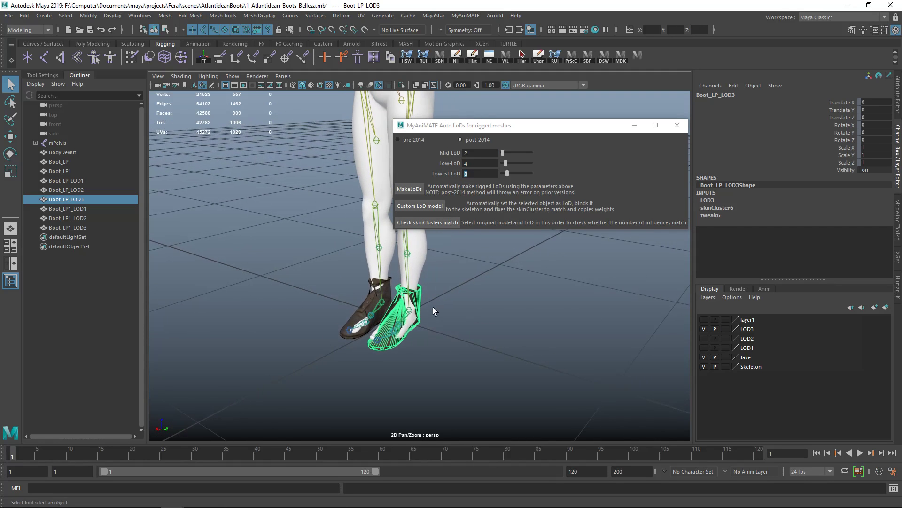
pyautogui.keyDown('alt'); pyautogui.moveTo(433, 307); pyautogui.dragTo(435, 304); pyautogui.keyUp('alt')
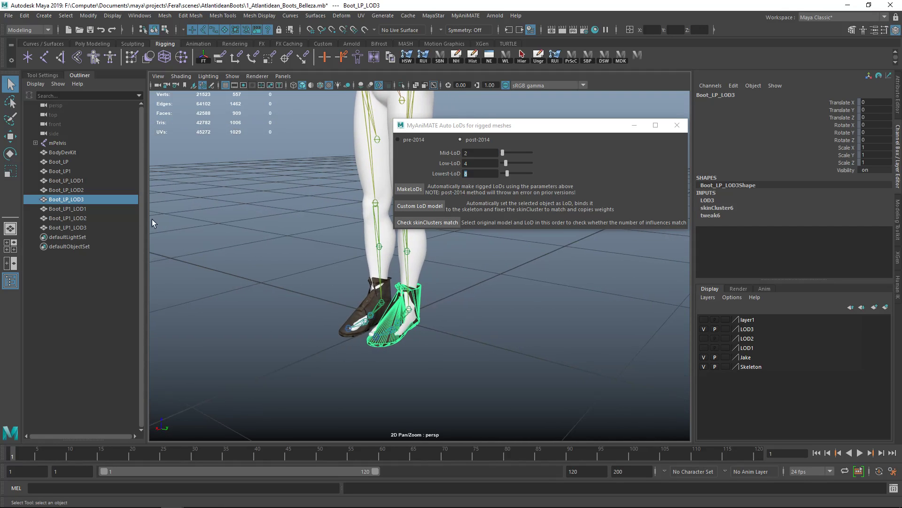
pyautogui.click(63, 180)
pyautogui.keyDown('shift'); pyautogui.click(64, 190); pyautogui.keyUp('shift')
pyautogui.keyDown('shift'); pyautogui.moveTo(64, 190); pyautogui.dragTo(70, 224); pyautogui.keyUp('shift')
pyautogui.press('Delete')
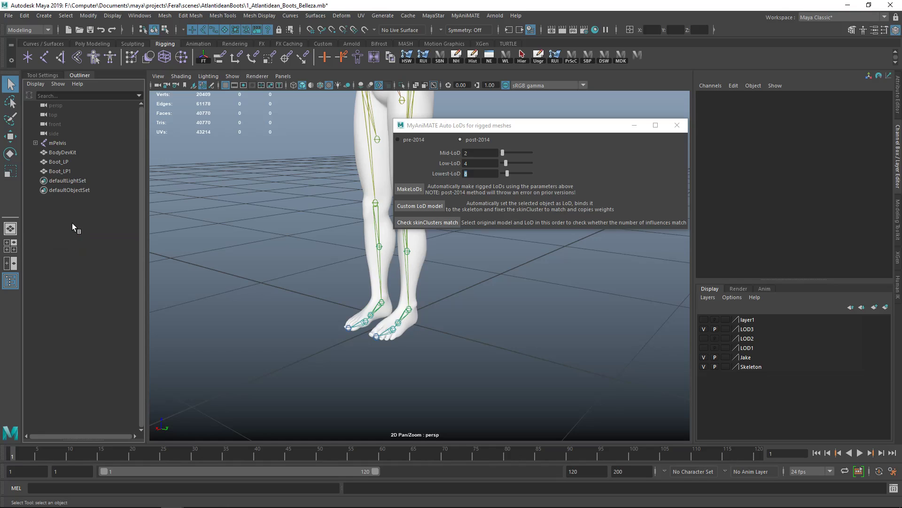
# Set the Lowest-LoD reduction to 6 and make the layer1, LOD2 and LOD1 display layers visible
pyautogui.click(414, 175)
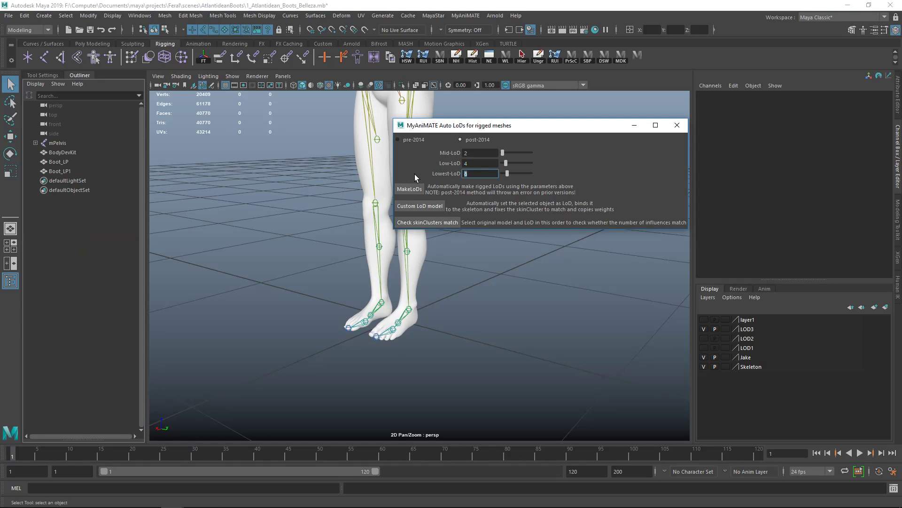
pyautogui.write('6')
pyautogui.press('Return')
pyautogui.click(703, 319)
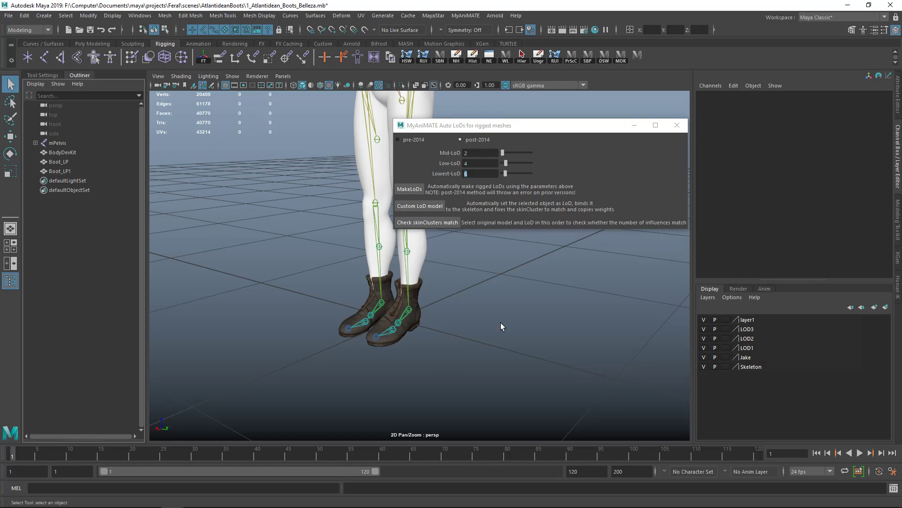
# Generate new rigged LoDs for both original boots, Boot_LP and Boot_LP1, using reductions 2, 4 and 6
pyautogui.click(417, 305)
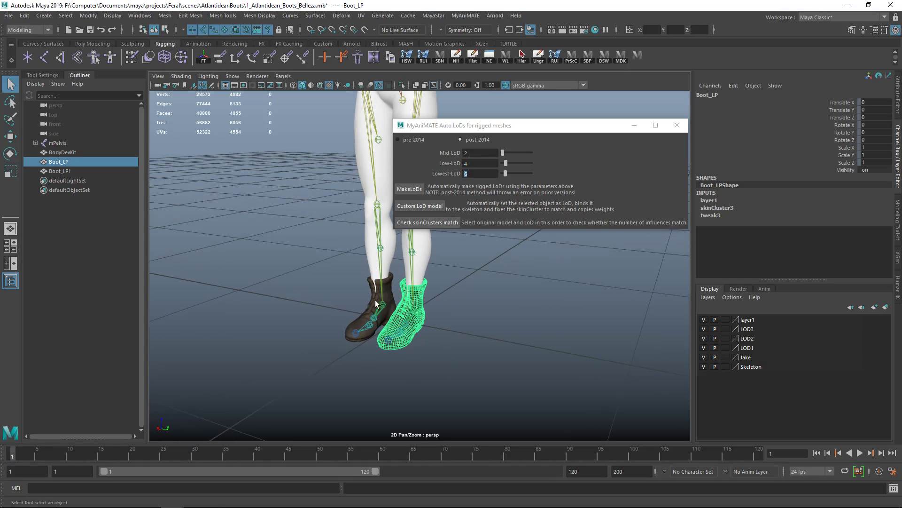
pyautogui.keyDown('shift'); pyautogui.click(369, 286); pyautogui.keyUp('shift')
pyautogui.keyDown('alt'); pyautogui.moveTo(446, 355); pyautogui.dragTo(446, 358); pyautogui.keyUp('alt')
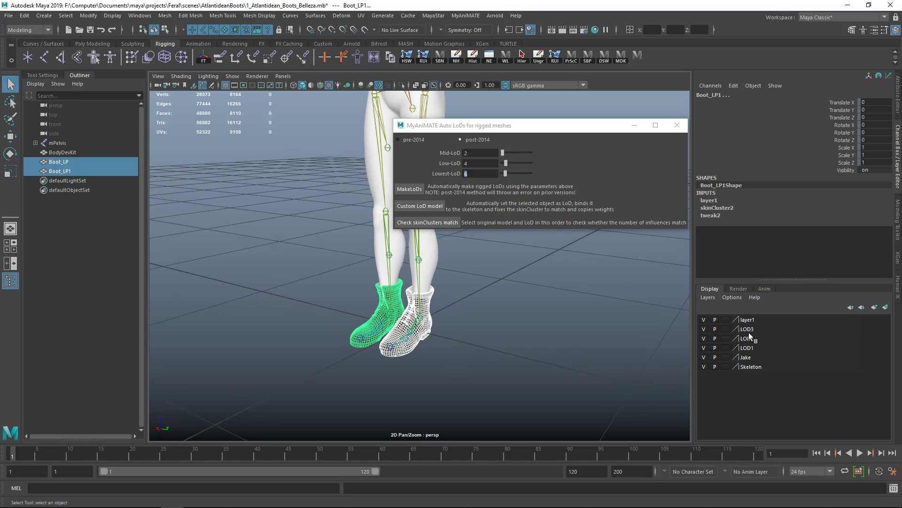
pyautogui.keyDown('alt'); pyautogui.moveTo(448, 329); pyautogui.dragTo(433, 332); pyautogui.keyUp('alt')
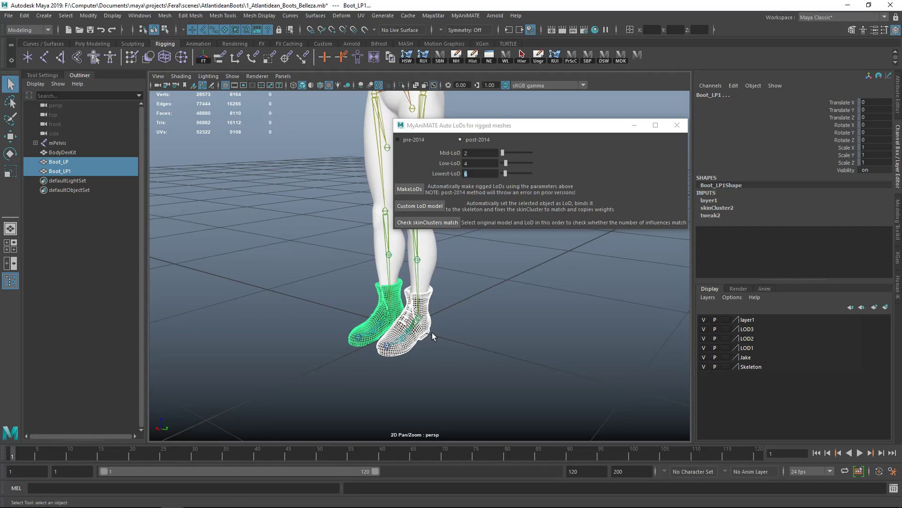
pyautogui.click(409, 190)
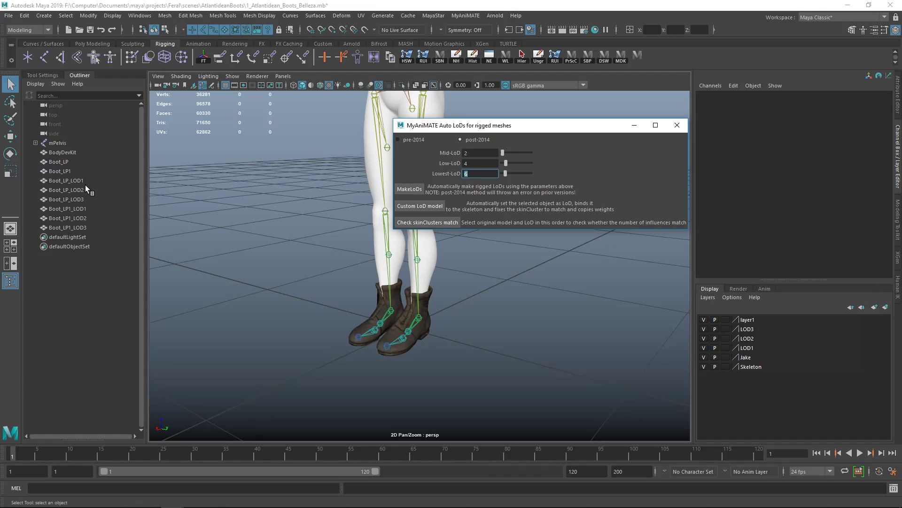
# Isolate the regenerated Boot_LP_LOD3 mesh and inspect its textured surface and wireframe up close
pyautogui.click(81, 197)
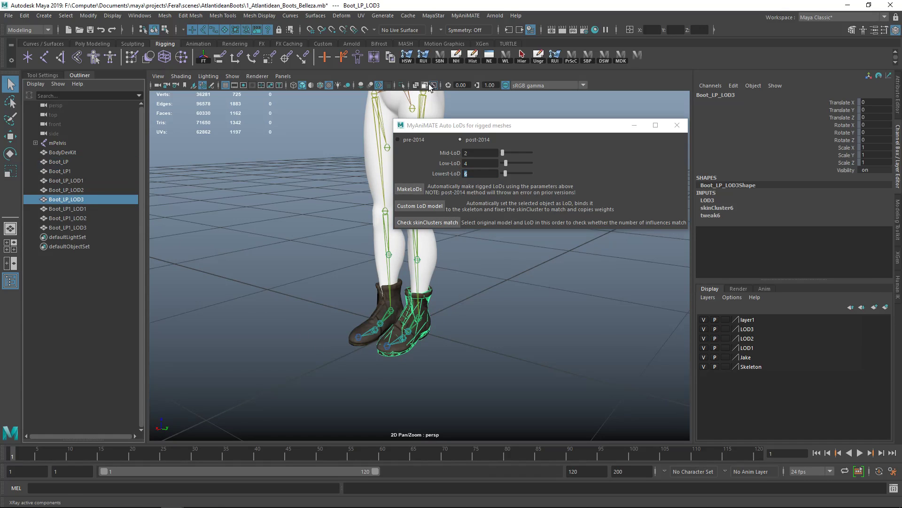
pyautogui.click(402, 85)
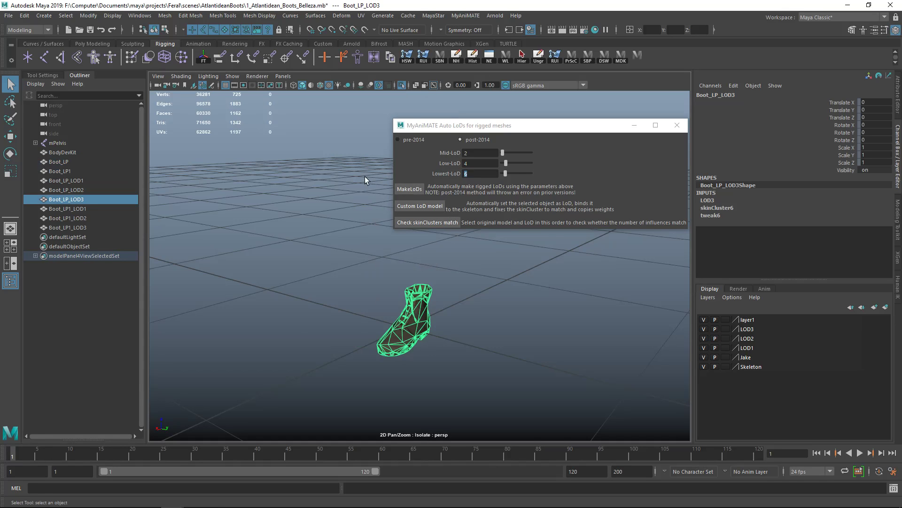
pyautogui.click(288, 290)
pyautogui.moveTo(289, 290)
pyautogui.keyDown('alt'); pyautogui.mouseDown()
pyautogui.moveTo(406, 292)
pyautogui.moveTo(308, 294)
pyautogui.mouseUp(); pyautogui.keyUp('alt')
pyautogui.keyDown('alt'); pyautogui.moveTo(308, 294); pyautogui.dragTo(476, 371, button='right'); pyautogui.keyUp('alt')
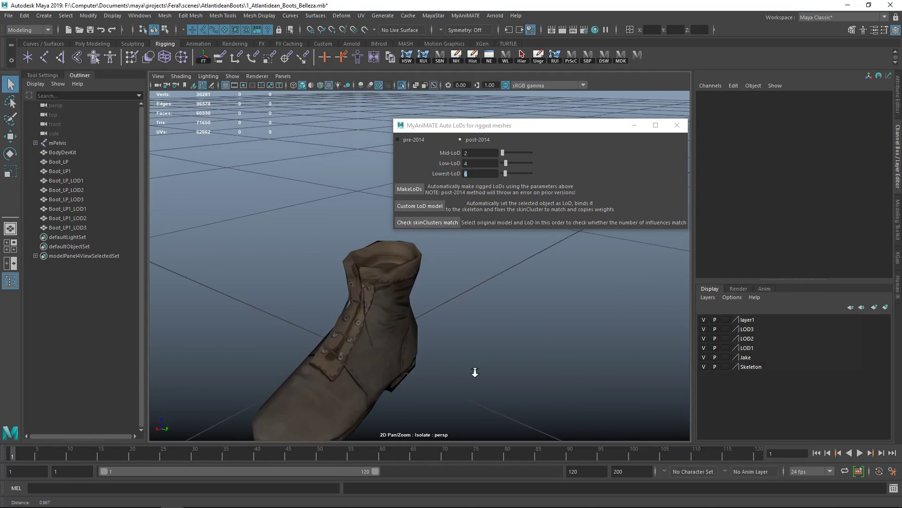
pyautogui.moveTo(475, 372)
pyautogui.keyDown('alt'); pyautogui.mouseDown()
pyautogui.moveTo(390, 346)
pyautogui.moveTo(435, 332)
pyautogui.moveTo(409, 329)
pyautogui.moveTo(413, 315)
pyautogui.moveTo(477, 394)
pyautogui.moveTo(470, 383)
pyautogui.mouseUp(); pyautogui.keyUp('alt')
pyautogui.click(413, 316)
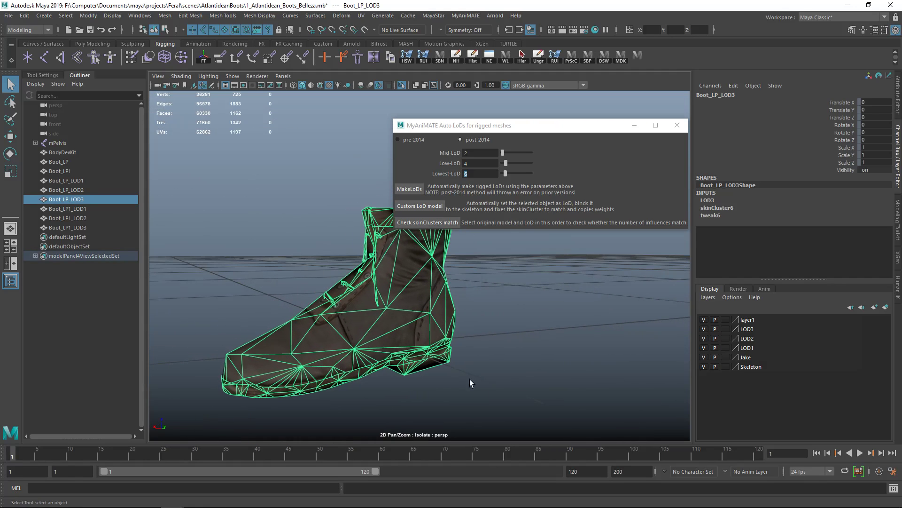
# Check the LOD3 boot from far away, end the isolation, and view the whole booted character with X-ray joints off
pyautogui.click(512, 335)
pyautogui.keyDown('alt'); pyautogui.moveTo(512, 335); pyautogui.dragTo(371, 329, button='right'); pyautogui.keyUp('alt')
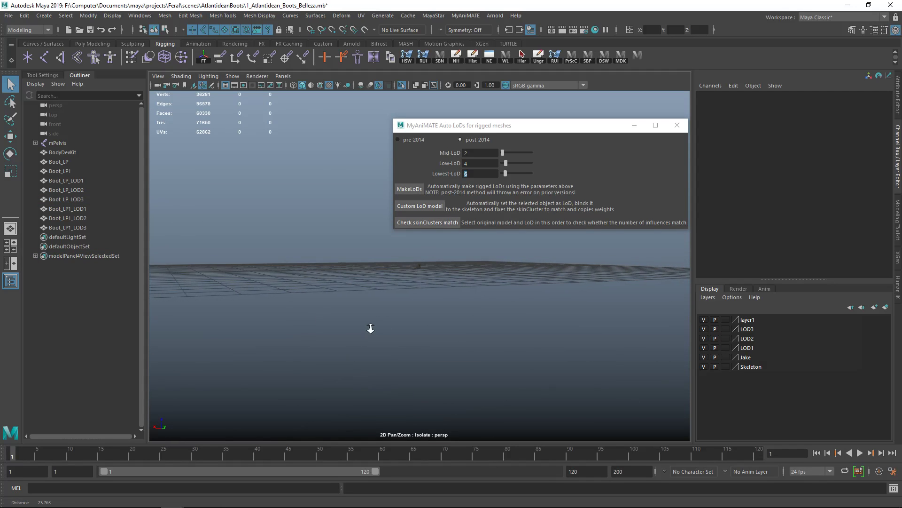
pyautogui.keyDown('alt'); pyautogui.moveTo(370, 328); pyautogui.dragTo(413, 258); pyautogui.keyUp('alt')
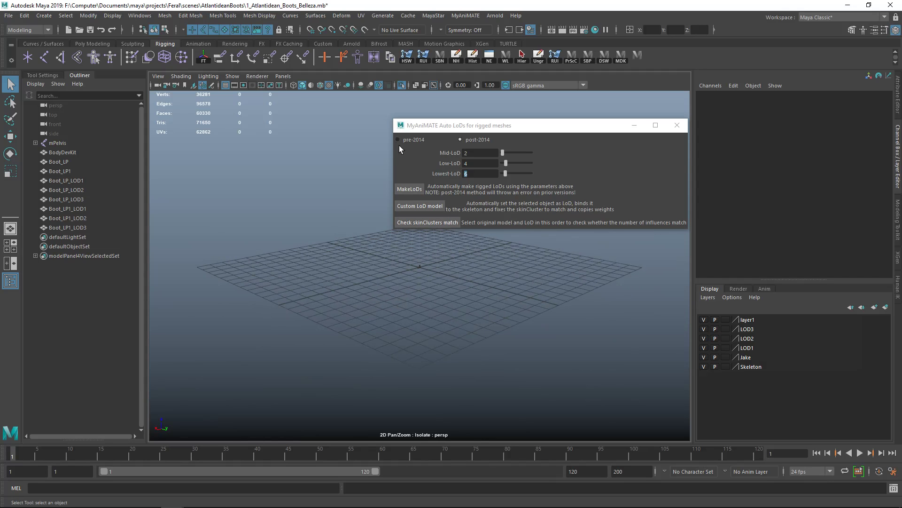
pyautogui.click(402, 85)
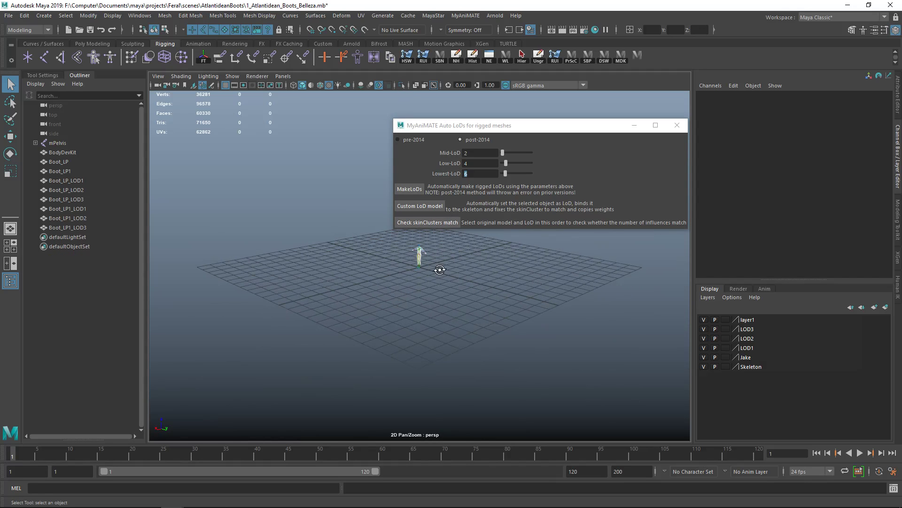
pyautogui.moveTo(439, 269)
pyautogui.keyDown('alt'); pyautogui.mouseDown()
pyautogui.moveTo(453, 268)
pyautogui.moveTo(427, 268)
pyautogui.moveTo(437, 278)
pyautogui.mouseUp(); pyautogui.keyUp('alt')
pyautogui.click(433, 86)
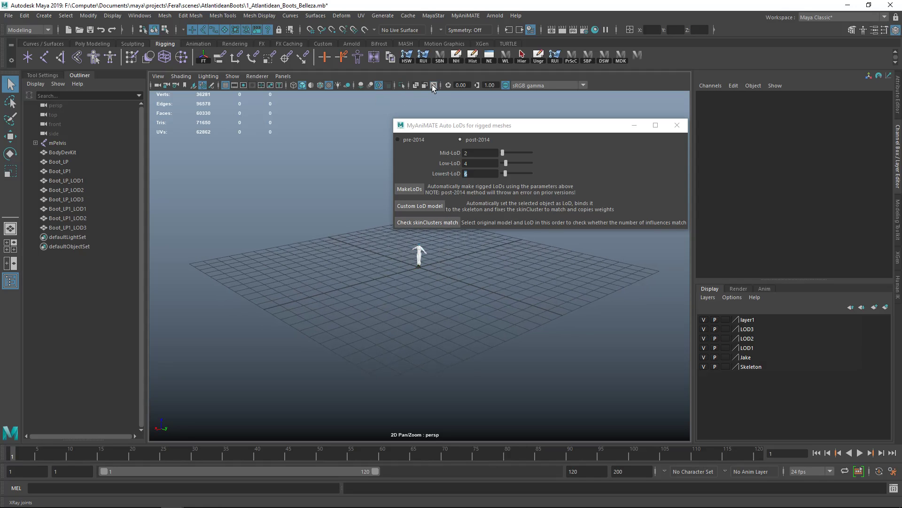
pyautogui.keyDown('alt'); pyautogui.moveTo(324, 188); pyautogui.dragTo(345, 224); pyautogui.keyUp('alt')
pyautogui.keyDown('alt'); pyautogui.moveTo(344, 224); pyautogui.dragTo(405, 325, button='right'); pyautogui.keyUp('alt')
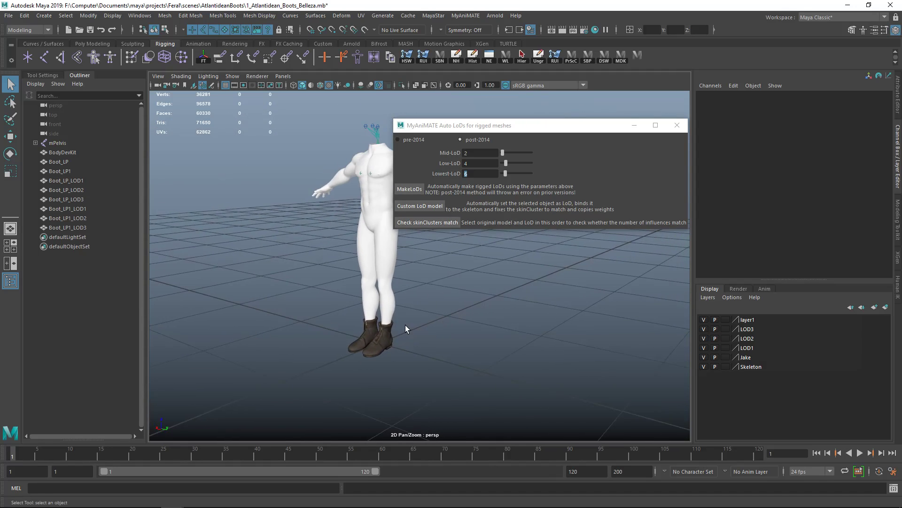
pyautogui.keyDown('alt'); pyautogui.moveTo(405, 326); pyautogui.dragTo(422, 316); pyautogui.keyUp('alt')
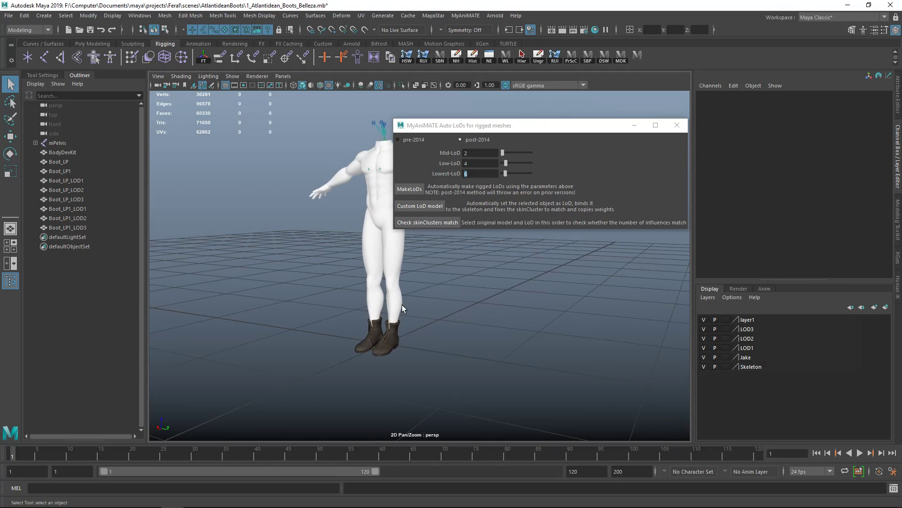
pyautogui.keyDown('alt'); pyautogui.moveTo(326, 260); pyautogui.dragTo(308, 278, button='middle'); pyautogui.keyUp('alt')
pyautogui.keyDown('alt'); pyautogui.moveTo(321, 291); pyautogui.dragTo(288, 282, button='right'); pyautogui.keyUp('alt')
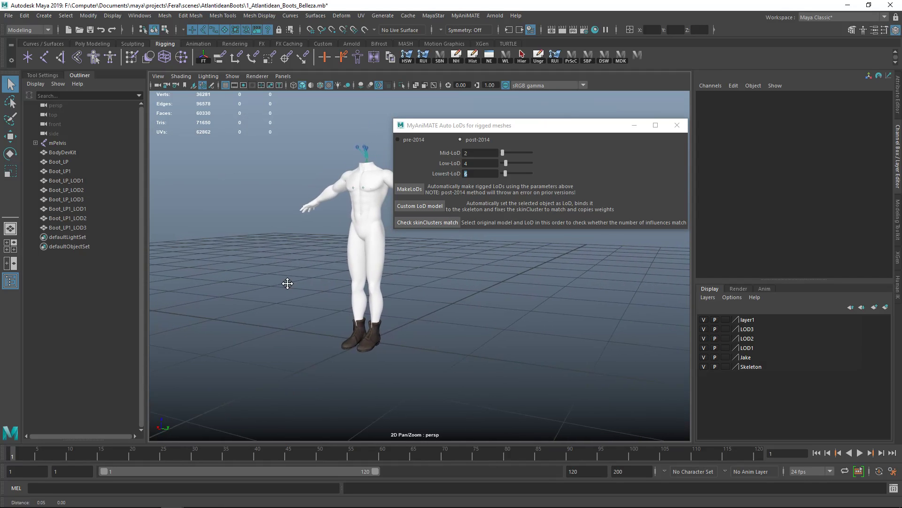
# Return the skeleton to its bind pose with BodyDevKit selected, and again with Boot_LP1 selected
pyautogui.click(376, 216)
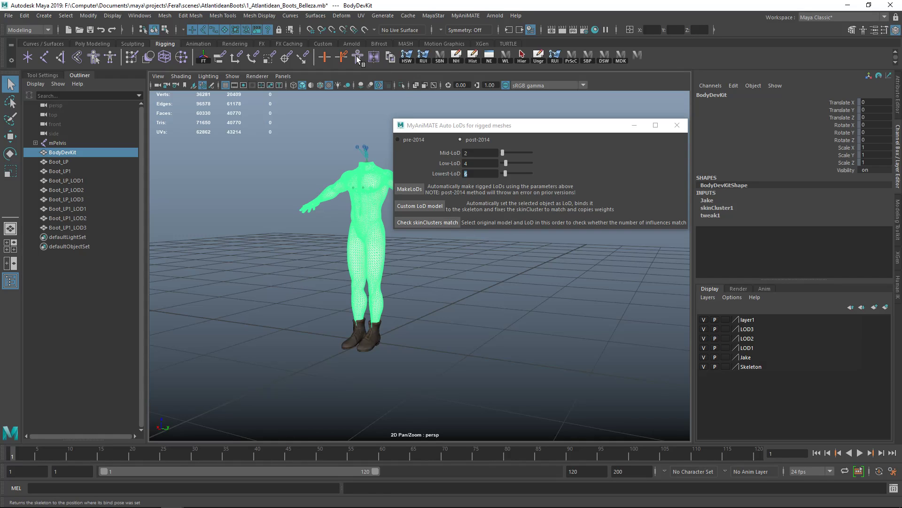
pyautogui.keyDown('alt'); pyautogui.moveTo(303, 211); pyautogui.dragTo(309, 256); pyautogui.keyUp('alt')
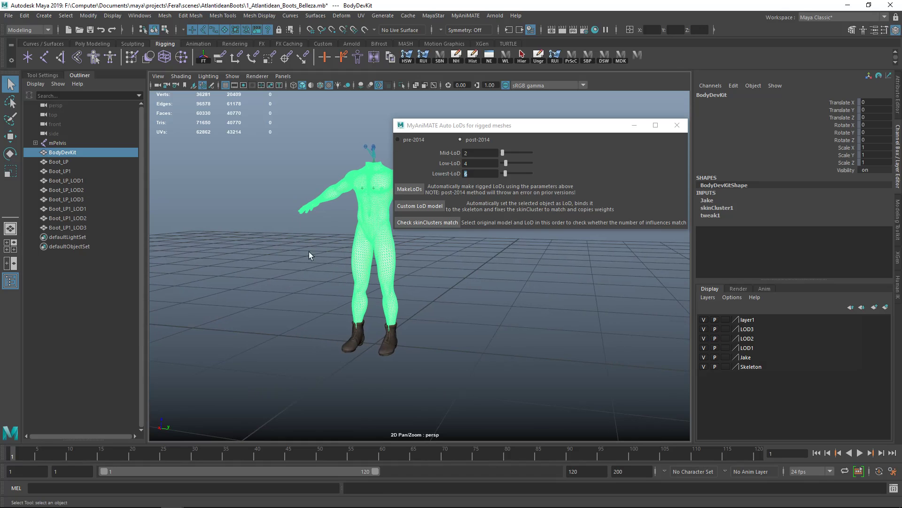
pyautogui.moveTo(274, 298)
pyautogui.mouseDown()
pyautogui.moveTo(318, 317)
pyautogui.moveTo(279, 320)
pyautogui.moveTo(284, 306)
pyautogui.mouseUp()
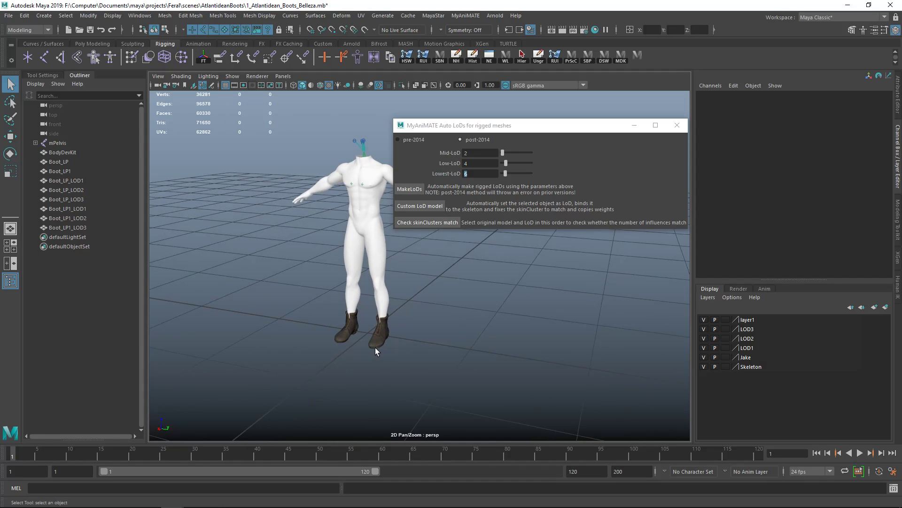
pyautogui.click(67, 171)
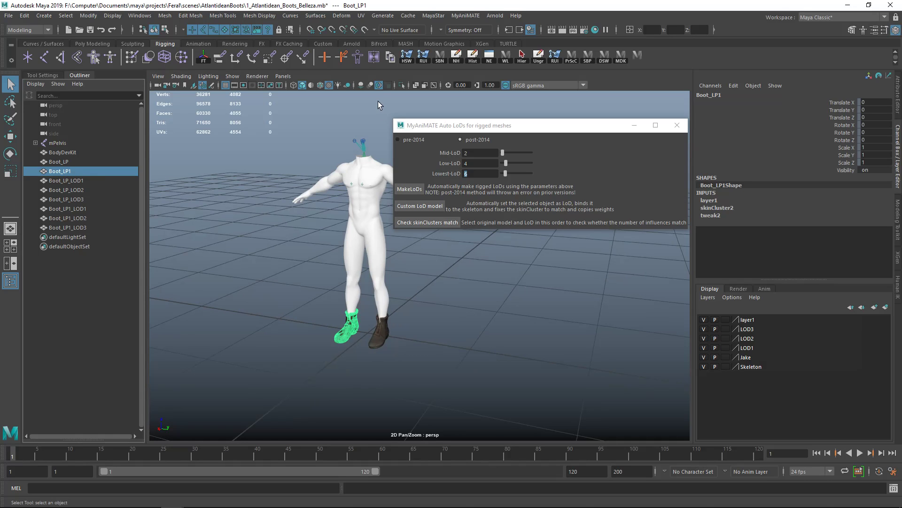
pyautogui.click(358, 56)
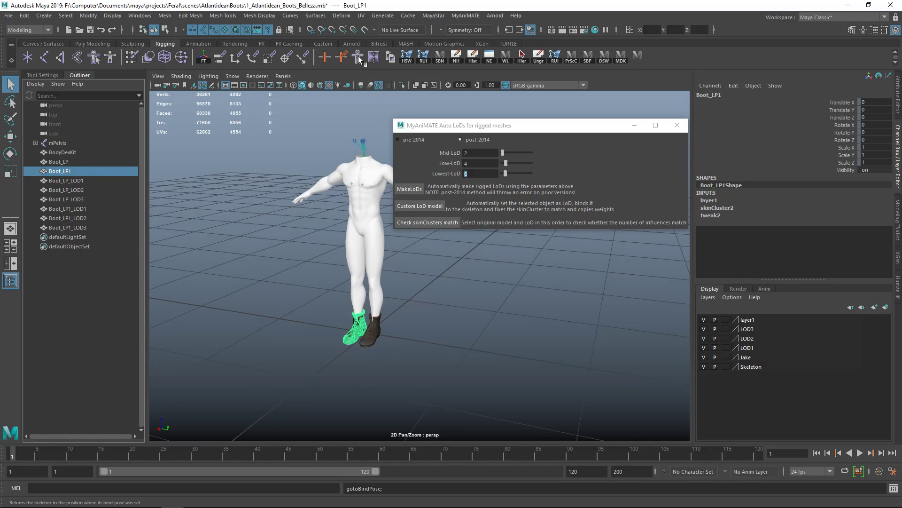
# Examine the posed character and its boots from a distance and up close
pyautogui.scroll(-3, 294, 289)
pyautogui.moveTo(288, 289)
pyautogui.keyDown('alt'); pyautogui.mouseDown(button='middle')
pyautogui.moveTo(274, 286)
pyautogui.moveTo(278, 278)
pyautogui.mouseUp(button='middle'); pyautogui.keyUp('alt')
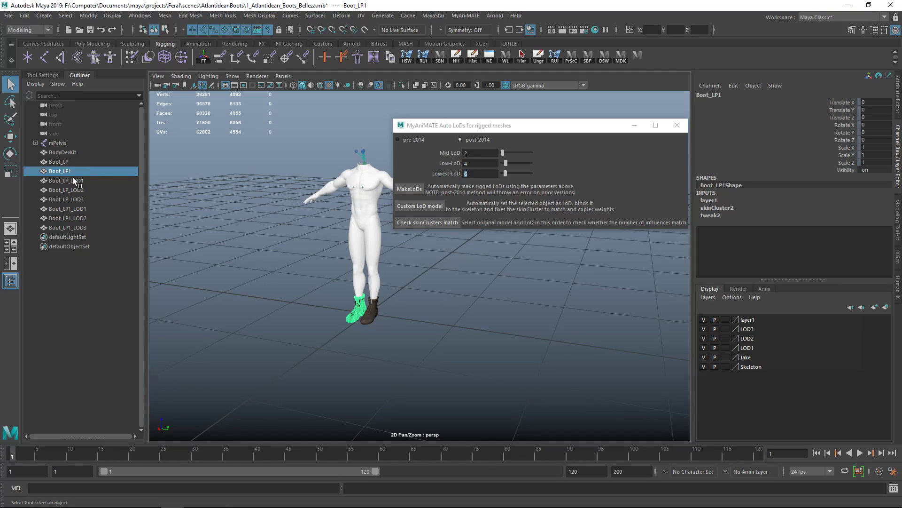
pyautogui.moveTo(263, 259)
pyautogui.keyDown('alt'); pyautogui.mouseDown()
pyautogui.moveTo(278, 258)
pyautogui.moveTo(256, 259)
pyautogui.mouseUp(); pyautogui.keyUp('alt')
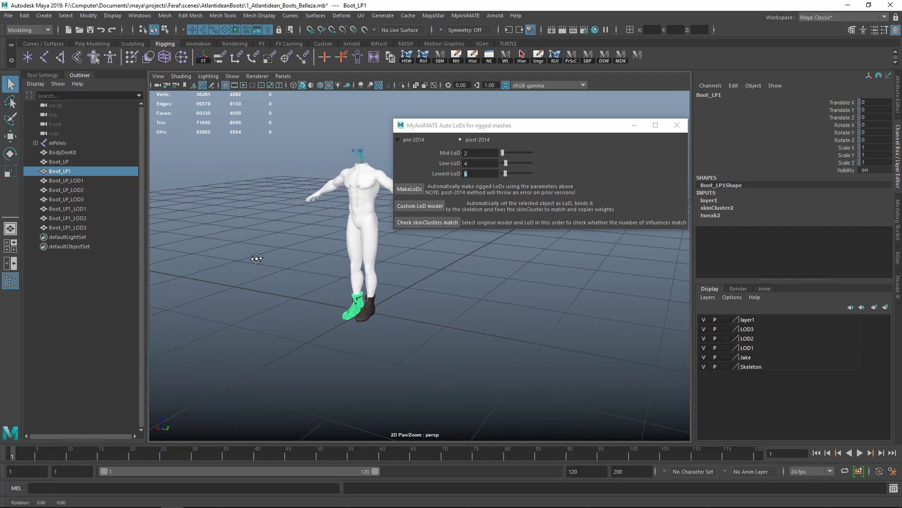
pyautogui.keyDown('alt'); pyautogui.moveTo(256, 259); pyautogui.dragTo(278, 261, button='right'); pyautogui.keyUp('alt')
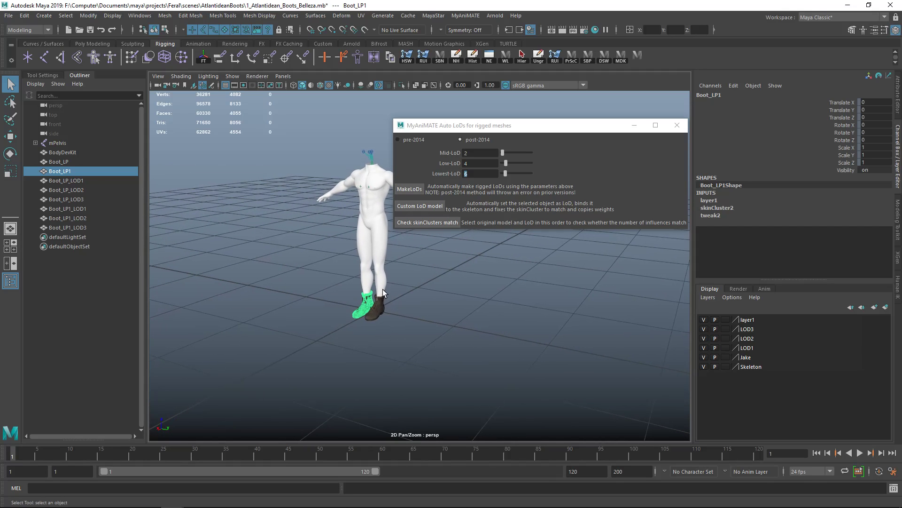
pyautogui.keyDown('alt'); pyautogui.moveTo(382, 289); pyautogui.dragTo(389, 327, button='right'); pyautogui.keyUp('alt')
pyautogui.keyDown('alt'); pyautogui.moveTo(388, 326); pyautogui.dragTo(390, 298, button='middle'); pyautogui.keyUp('alt')
pyautogui.keyDown('alt'); pyautogui.moveTo(389, 298); pyautogui.dragTo(439, 371, button='right'); pyautogui.keyUp('alt')
pyautogui.keyDown('alt'); pyautogui.moveTo(324, 302); pyautogui.dragTo(390, 283, button='middle'); pyautogui.keyUp('alt')
pyautogui.keyDown('alt'); pyautogui.moveTo(390, 283); pyautogui.dragTo(402, 300, button='right'); pyautogui.keyUp('alt')
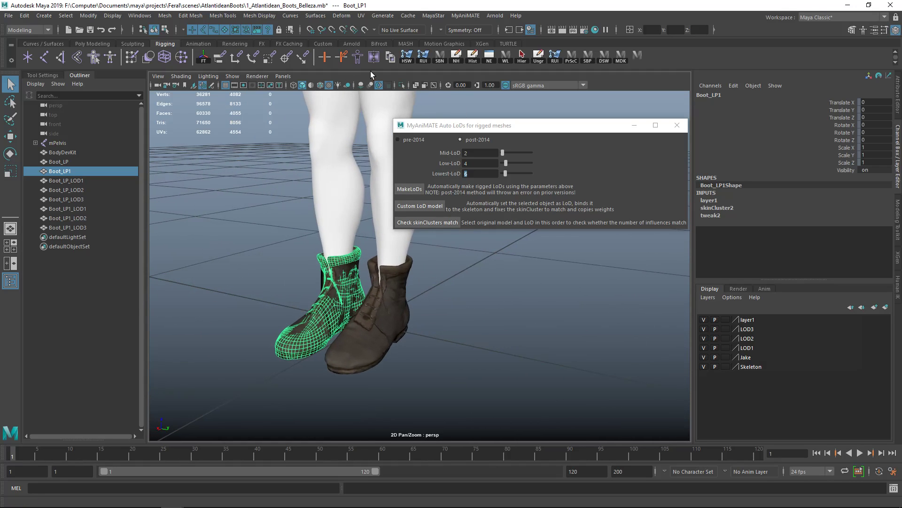
# Turn on X-ray joints and rotate the mAnkleLeft joint about 38 degrees around Y to test the boot rig
pyautogui.click(434, 85)
pyautogui.keyDown('alt'); pyautogui.moveTo(373, 337); pyautogui.dragTo(353, 304); pyautogui.keyUp('alt')
pyautogui.click(353, 313)
pyautogui.press('e')
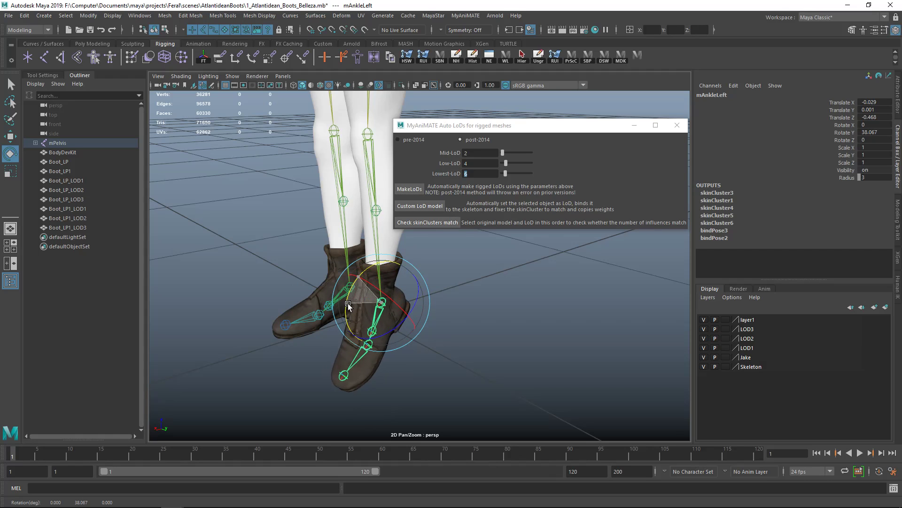
# Select Boot_LP and its LOD1, LOD2 and LOD3 meshes in turn to compare how each deforms at the bent ankle
pyautogui.click(64, 171)
pyautogui.click(64, 162)
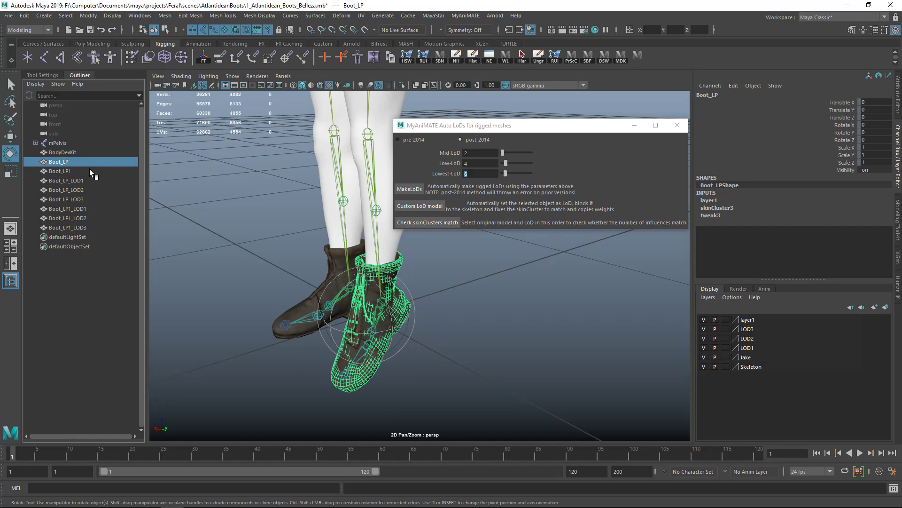
pyautogui.keyDown('alt'); pyautogui.moveTo(257, 271); pyautogui.dragTo(229, 237); pyautogui.keyUp('alt')
pyautogui.keyDown('alt'); pyautogui.moveTo(229, 237); pyautogui.dragTo(400, 286, button='right'); pyautogui.keyUp('alt')
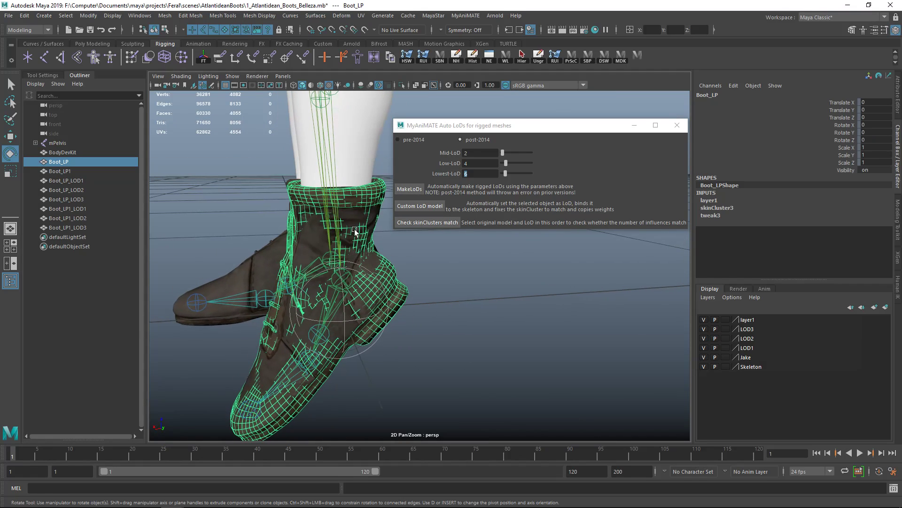
pyautogui.keyDown('alt'); pyautogui.moveTo(355, 230); pyautogui.dragTo(263, 253); pyautogui.keyUp('alt')
pyautogui.click(72, 181)
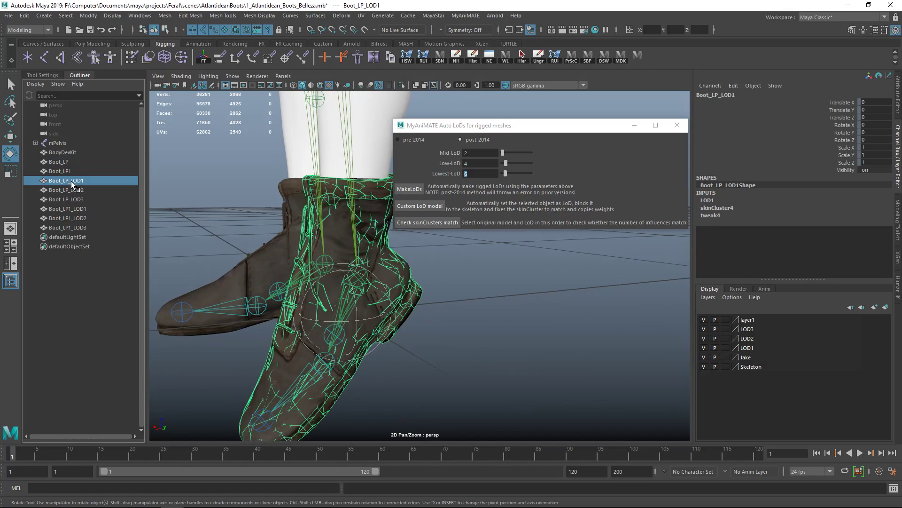
pyautogui.click(69, 190)
pyautogui.click(68, 200)
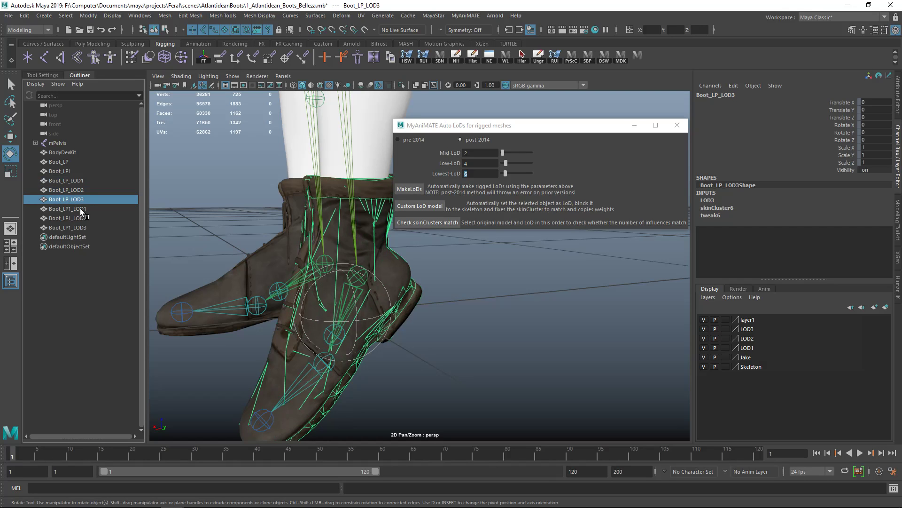
# Check whether the skinCluster influences of Boot_LP and Boot_LP_LOD1 match, with the Auto LoDs window moved clear of the model
pyautogui.keyDown('alt'); pyautogui.moveTo(427, 322); pyautogui.dragTo(298, 309, button='right'); pyautogui.keyUp('alt')
pyautogui.keyDown('alt'); pyautogui.moveTo(297, 308); pyautogui.dragTo(337, 317); pyautogui.keyUp('alt')
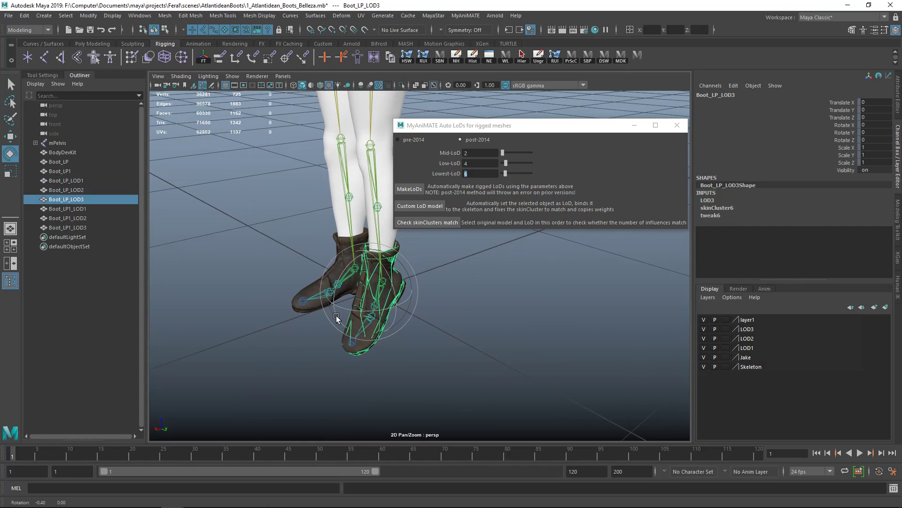
pyautogui.moveTo(488, 126); pyautogui.dragTo(523, 108)
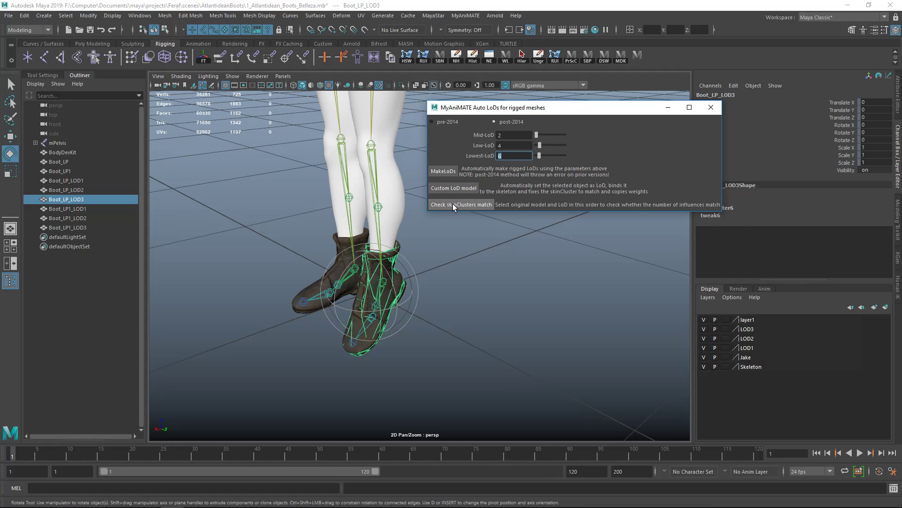
pyautogui.moveTo(484, 107); pyautogui.dragTo(522, 102)
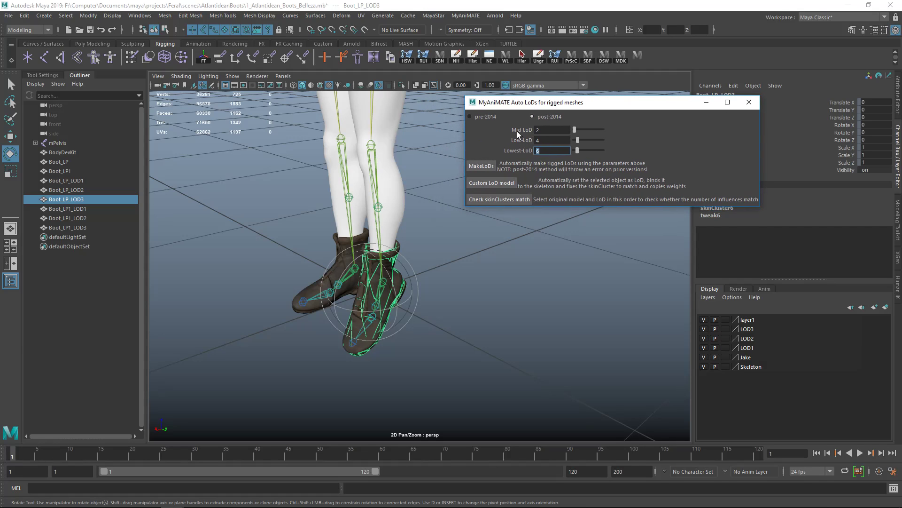
pyautogui.keyDown('alt'); pyautogui.moveTo(509, 232); pyautogui.dragTo(441, 245); pyautogui.keyUp('alt')
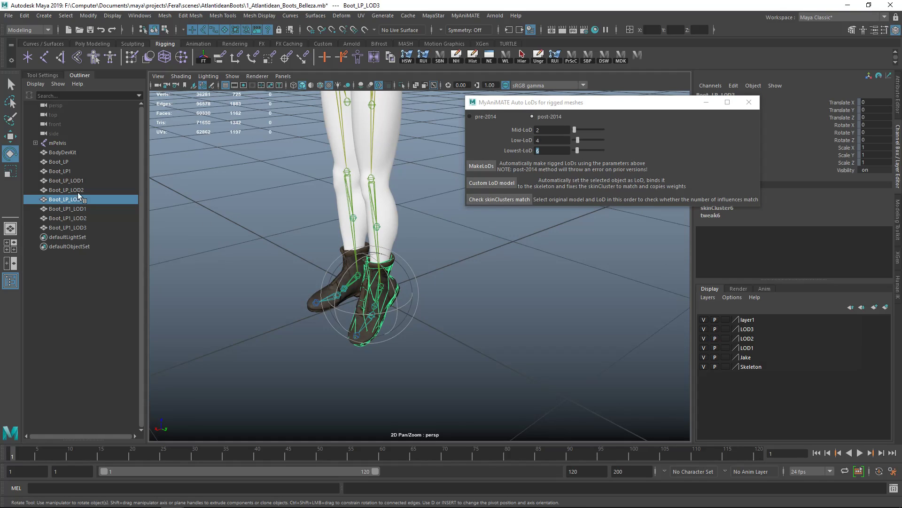
pyautogui.click(66, 170)
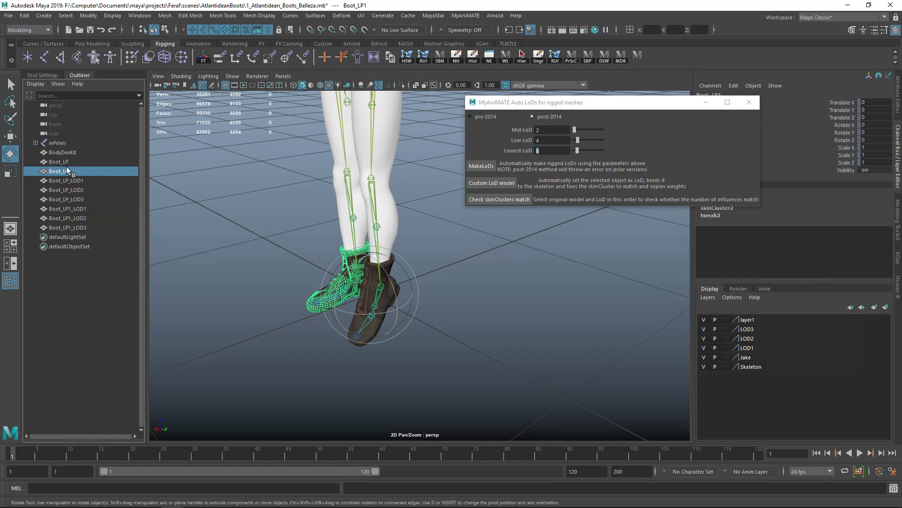
pyautogui.click(66, 161)
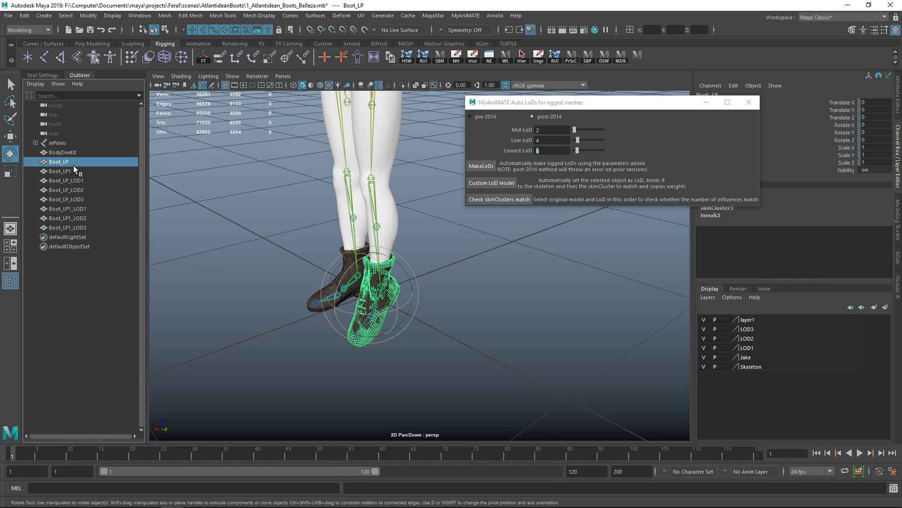
pyautogui.keyDown('ctrl'); pyautogui.click(78, 180); pyautogui.keyUp('ctrl')
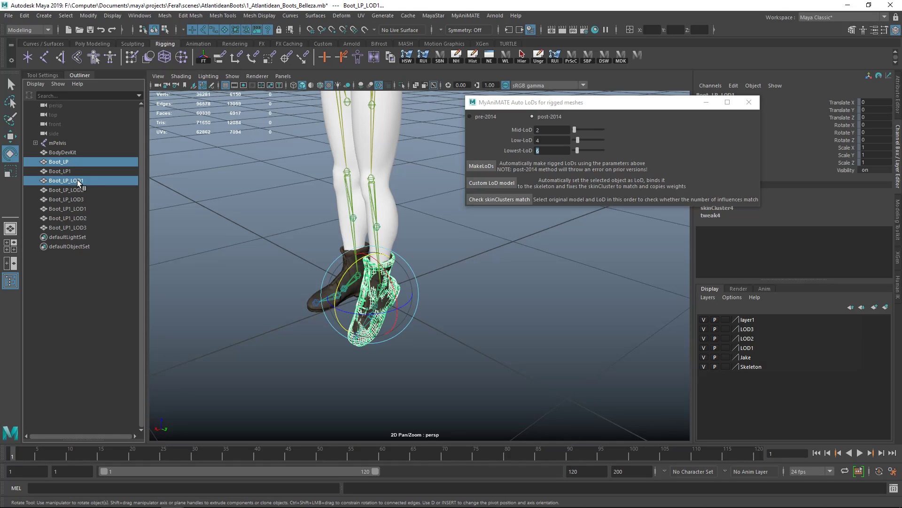
pyautogui.click(495, 199)
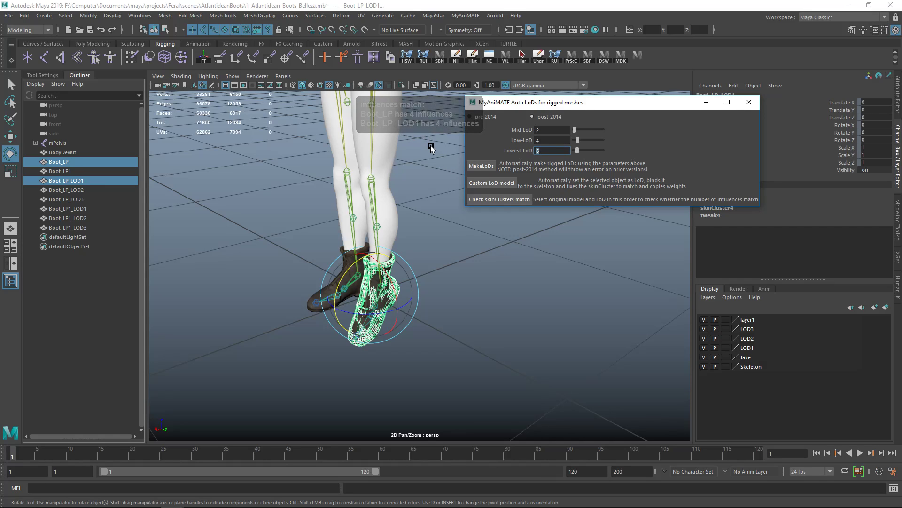
# Return the skeleton to its bind pose with Boot_LP and Boot_LP_LOD1 selected
pyautogui.keyDown('alt'); pyautogui.moveTo(497, 310); pyautogui.dragTo(479, 303, button='right'); pyautogui.keyUp('alt')
pyautogui.keyDown('alt'); pyautogui.moveTo(480, 303); pyautogui.dragTo(462, 298); pyautogui.keyUp('alt')
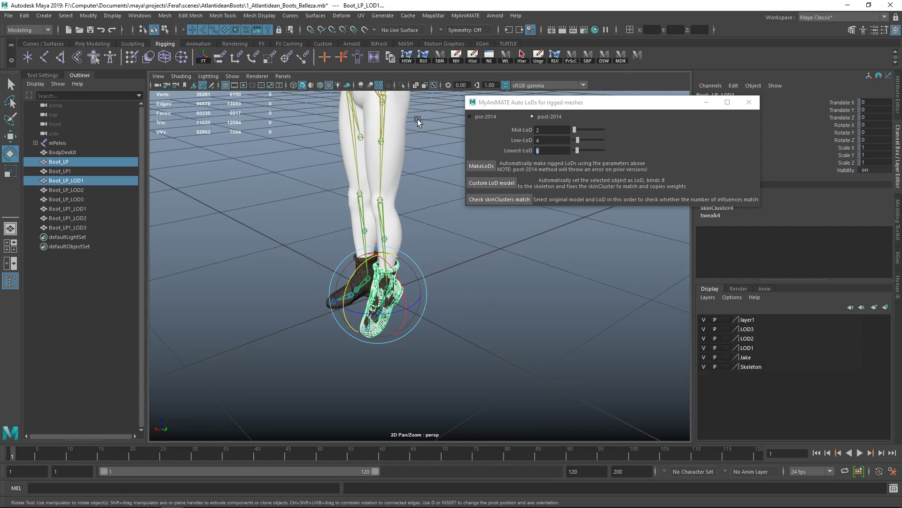
pyautogui.moveTo(515, 103); pyautogui.dragTo(546, 112)
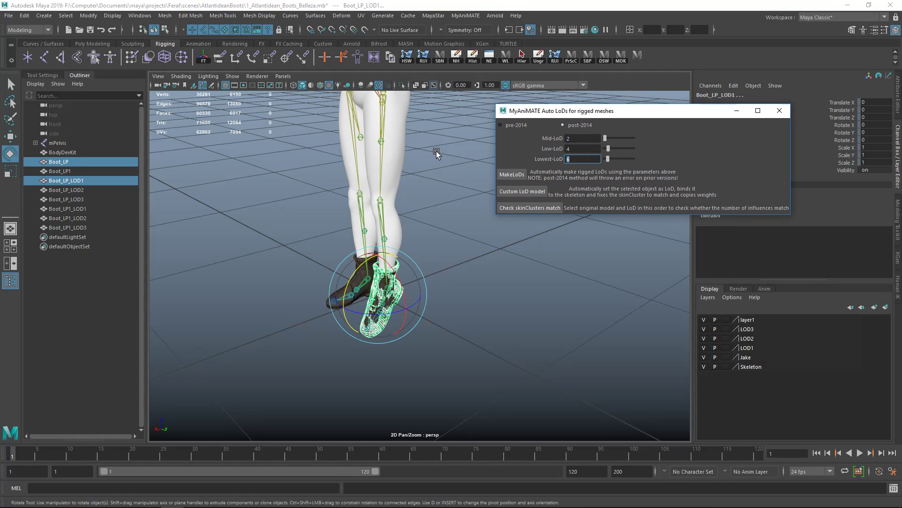
pyautogui.click(357, 57)
pyautogui.keyDown('alt'); pyautogui.moveTo(514, 263); pyautogui.dragTo(421, 244); pyautogui.keyUp('alt')
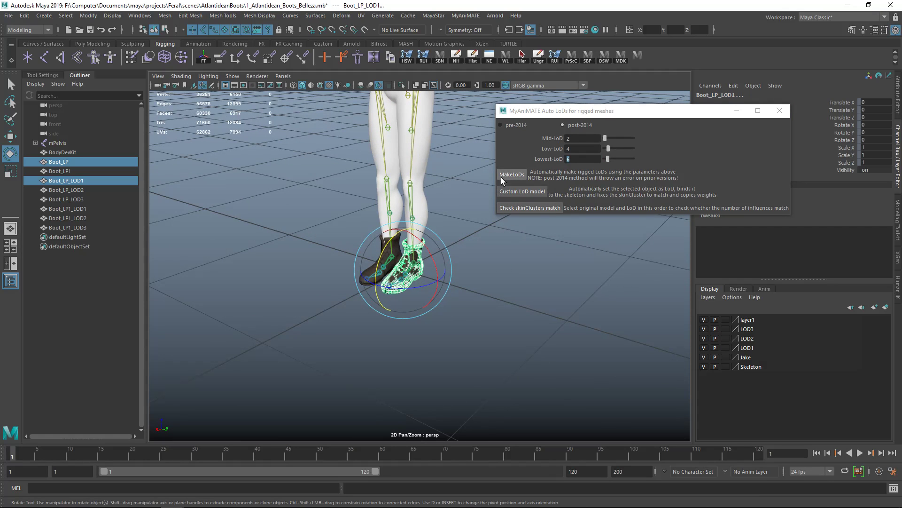
pyautogui.keyDown('alt'); pyautogui.moveTo(452, 289); pyautogui.dragTo(486, 278); pyautogui.keyUp('alt')
pyautogui.keyDown('alt'); pyautogui.moveTo(487, 278); pyautogui.dragTo(494, 286, button='middle'); pyautogui.keyUp('alt')
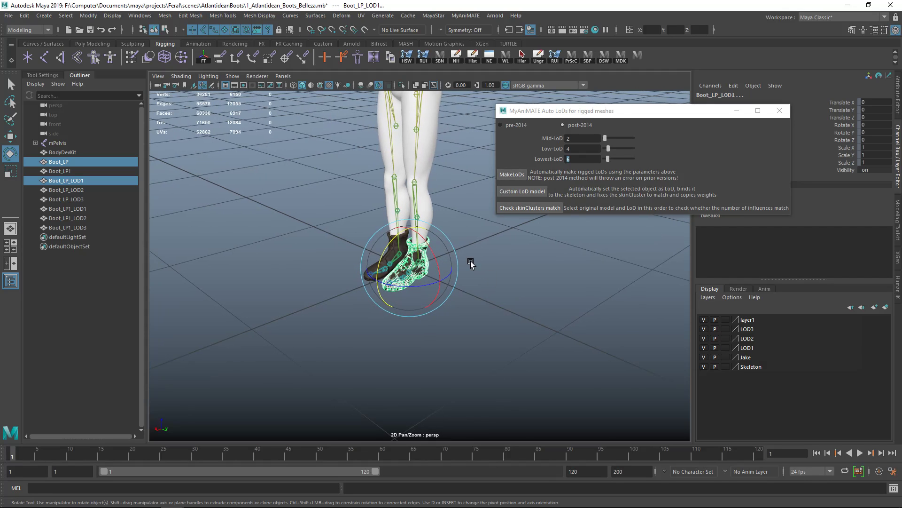
# Delete Boot_LP_LOD2, Boot_LP_LOD3 and the three Boot_LP1 LOD meshes, keeping only Boot_LP_LOD1
pyautogui.keyDown('alt'); pyautogui.moveTo(470, 260); pyautogui.dragTo(520, 334, button='right'); pyautogui.keyUp('alt')
pyautogui.keyDown('alt'); pyautogui.moveTo(456, 305); pyautogui.dragTo(461, 298, button='middle'); pyautogui.keyUp('alt')
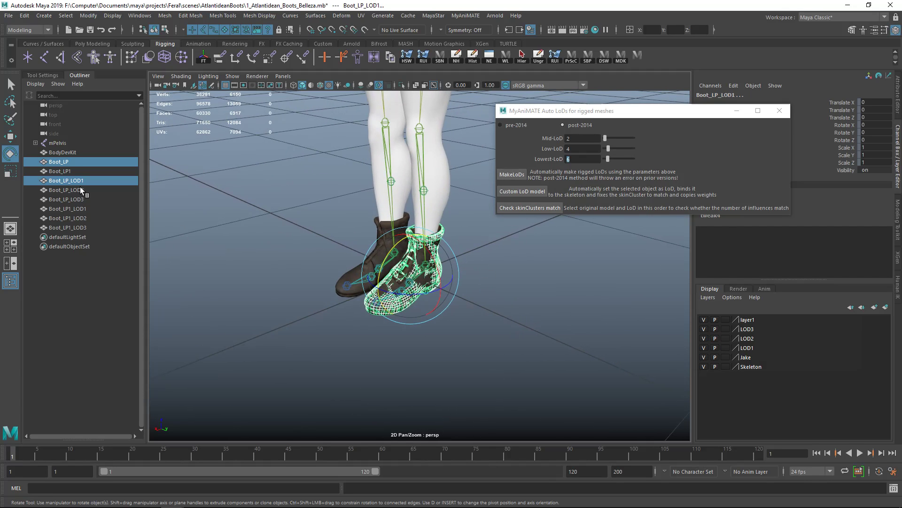
pyautogui.moveTo(75, 189); pyautogui.dragTo(78, 227)
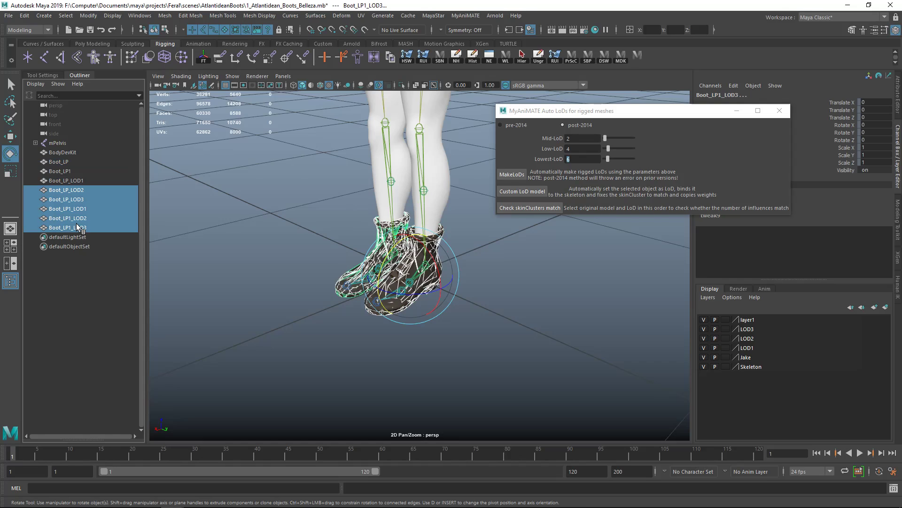
pyautogui.press('Delete')
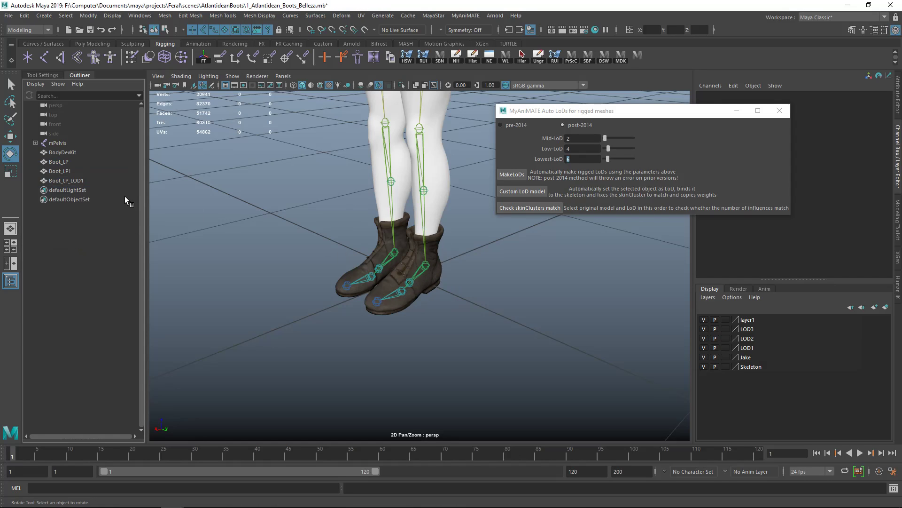
# Select Boot_LP_LOD1 and isolate it briefly to inspect its mesh before showing the whole scene again
pyautogui.click(63, 181)
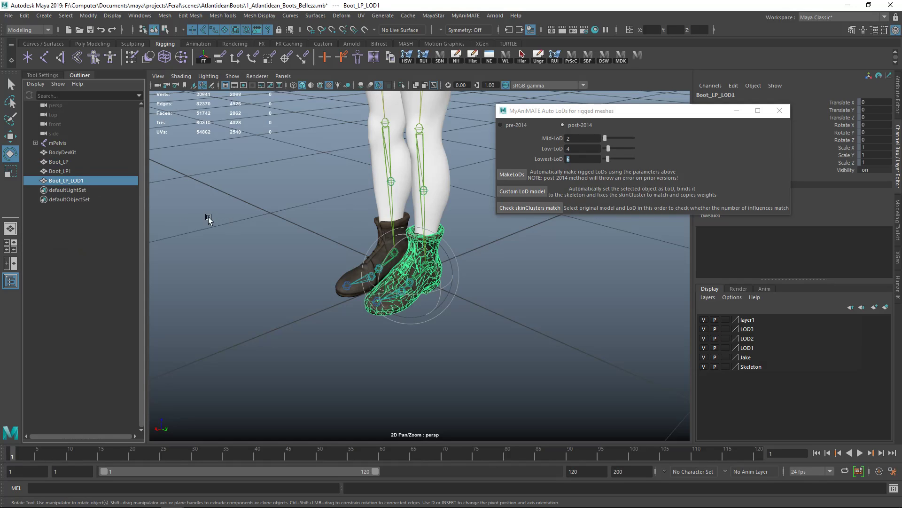
pyautogui.keyDown('alt'); pyautogui.moveTo(231, 216); pyautogui.dragTo(316, 235); pyautogui.keyUp('alt')
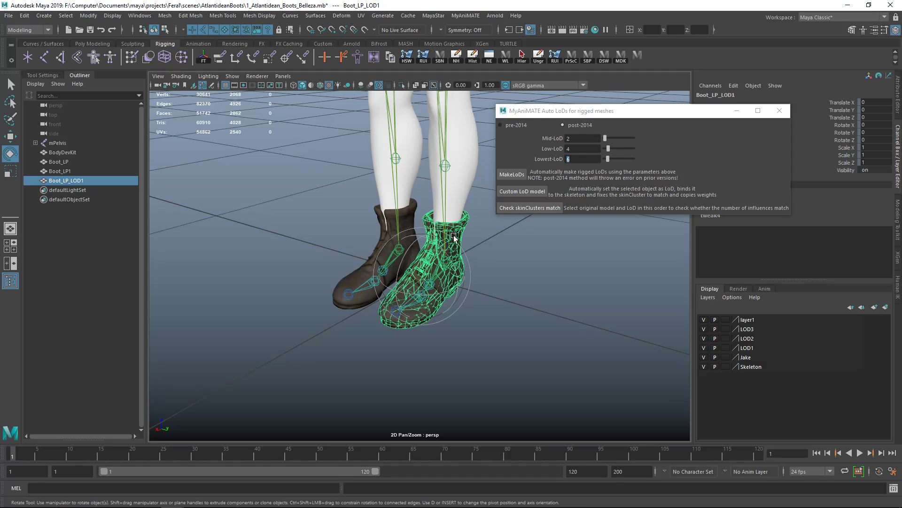
pyautogui.keyDown('alt'); pyautogui.moveTo(489, 241); pyautogui.dragTo(480, 239); pyautogui.keyUp('alt')
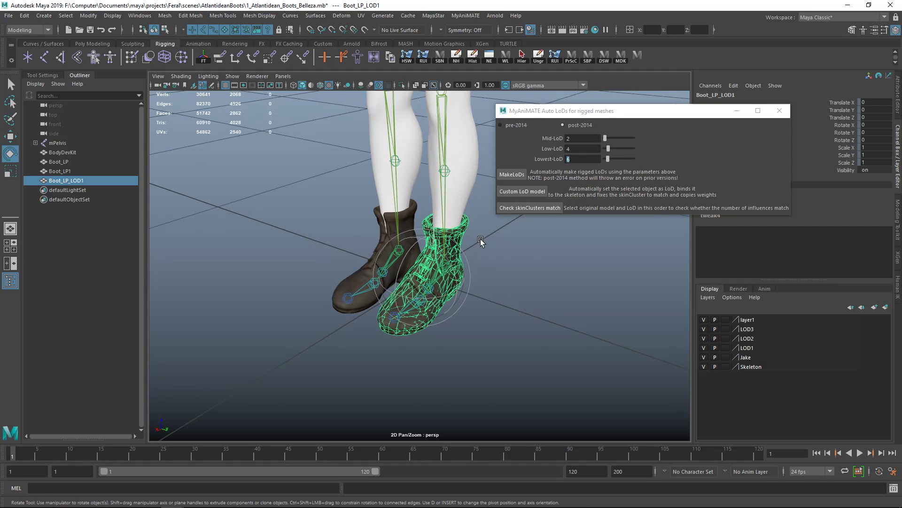
pyautogui.click(402, 86)
pyautogui.keyDown('alt'); pyautogui.moveTo(485, 168); pyautogui.dragTo(479, 255); pyautogui.keyUp('alt')
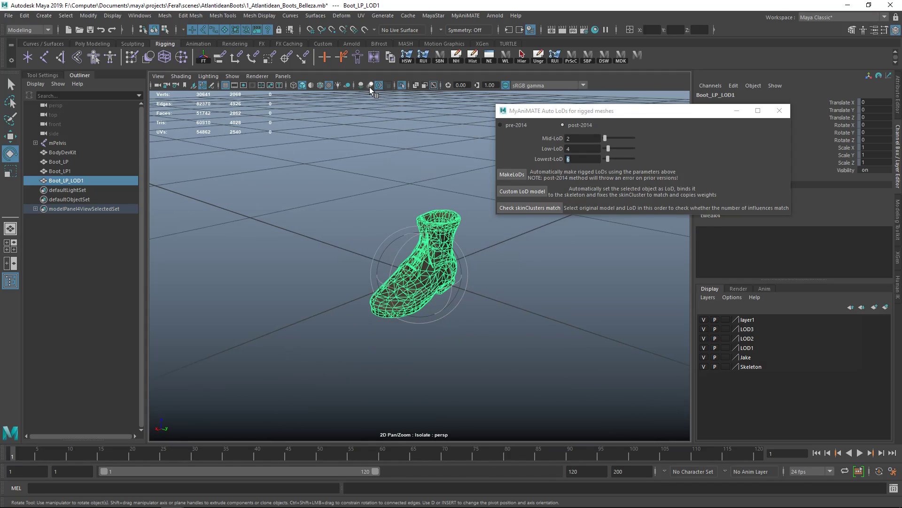
pyautogui.click(401, 86)
pyautogui.keyDown('alt'); pyautogui.moveTo(391, 308); pyautogui.dragTo(419, 241); pyautogui.keyUp('alt')
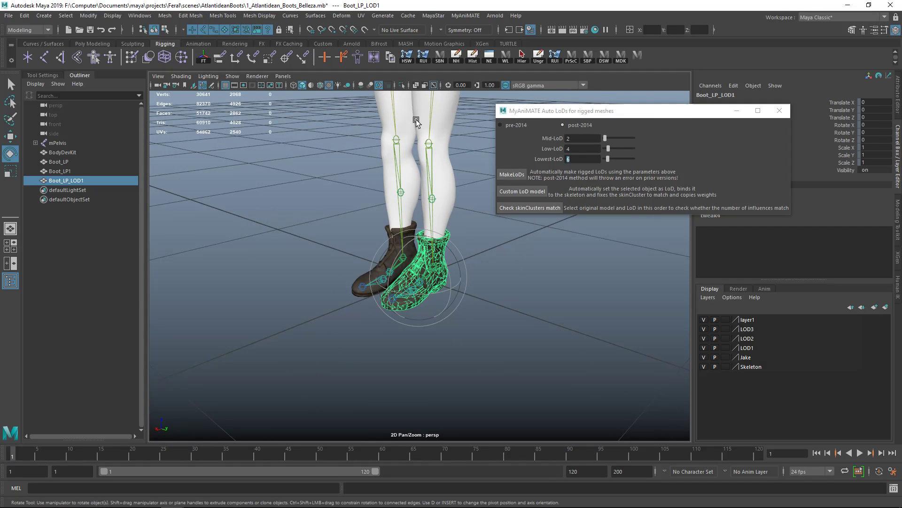
# Delete the construction history of Boot_LP_LOD1 to detach it from the rig
pyautogui.keyDown('alt'); pyautogui.moveTo(424, 164); pyautogui.dragTo(462, 197); pyautogui.keyUp('alt')
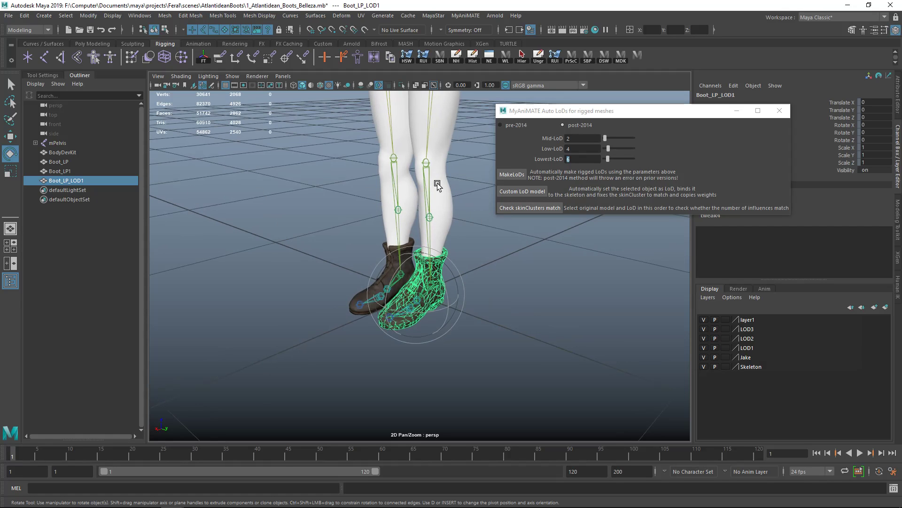
pyautogui.keyDown('alt'); pyautogui.moveTo(458, 209); pyautogui.dragTo(403, 208, button='right'); pyautogui.keyUp('alt')
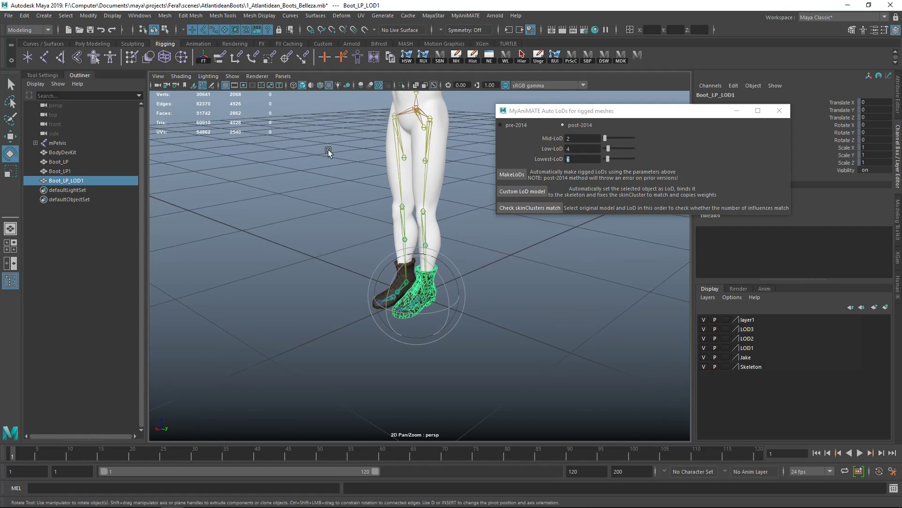
pyautogui.moveTo(451, 222)
pyautogui.keyDown('alt'); pyautogui.mouseDown()
pyautogui.moveTo(439, 219)
pyautogui.moveTo(453, 218)
pyautogui.mouseUp(); pyautogui.keyUp('alt')
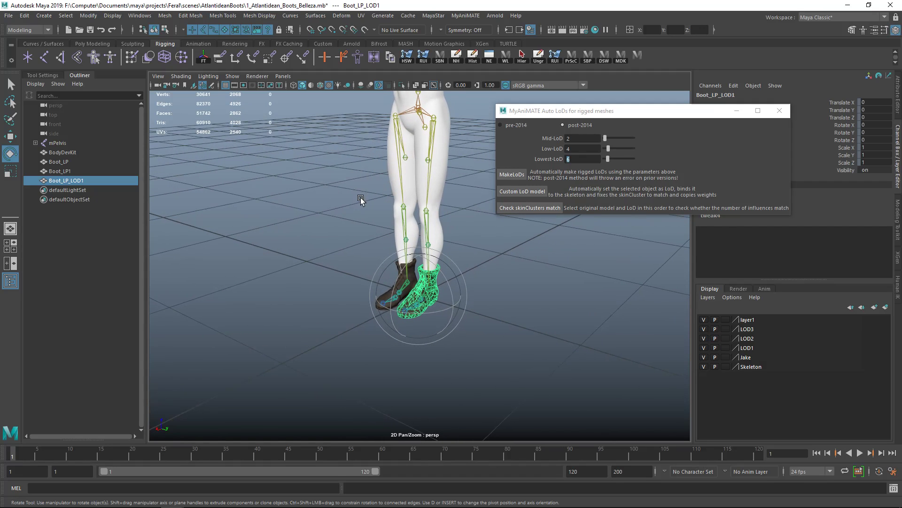
pyautogui.keyDown('alt'); pyautogui.moveTo(369, 198); pyautogui.dragTo(360, 200); pyautogui.keyUp('alt')
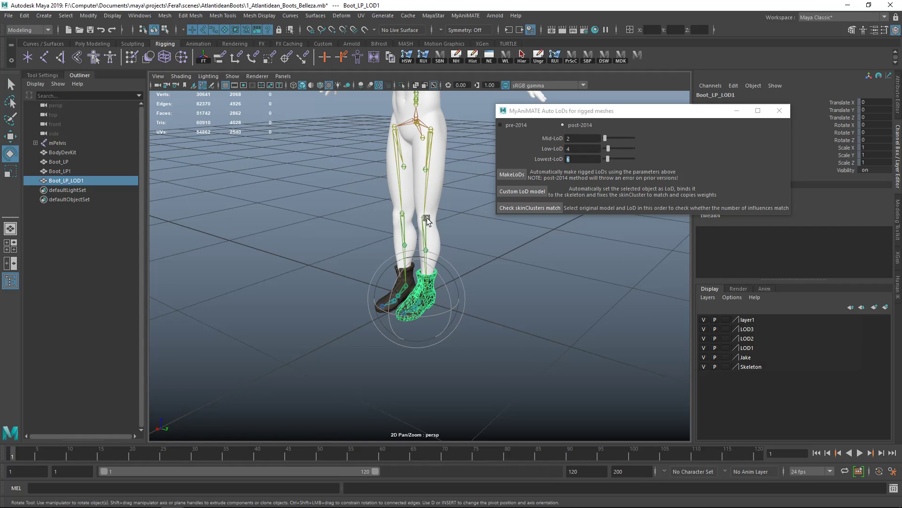
pyautogui.keyDown('alt'); pyautogui.moveTo(450, 221); pyautogui.dragTo(447, 221); pyautogui.keyUp('alt')
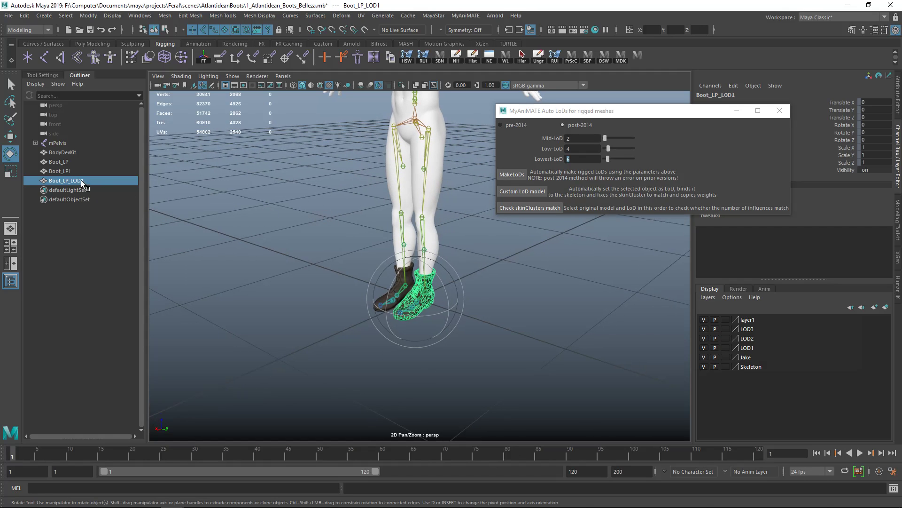
pyautogui.click(473, 55)
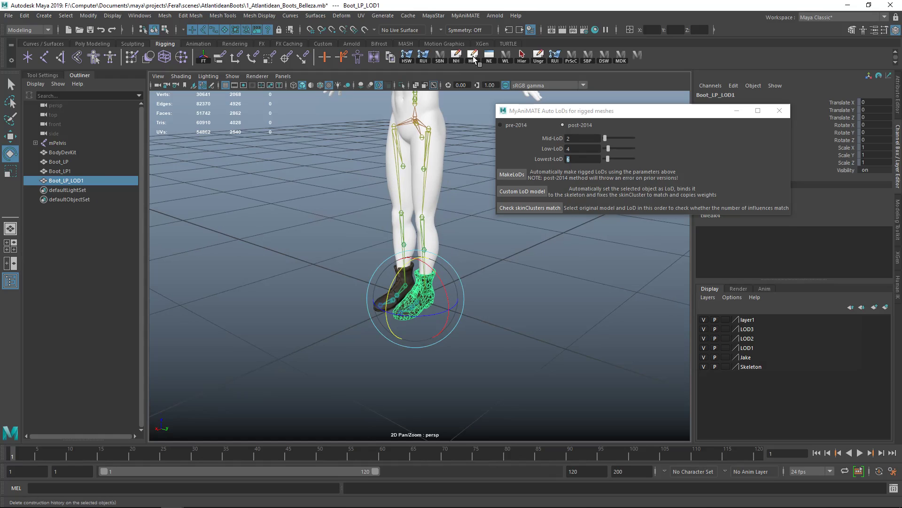
pyautogui.keyDown('alt'); pyautogui.moveTo(434, 254); pyautogui.dragTo(439, 254); pyautogui.keyUp('alt')
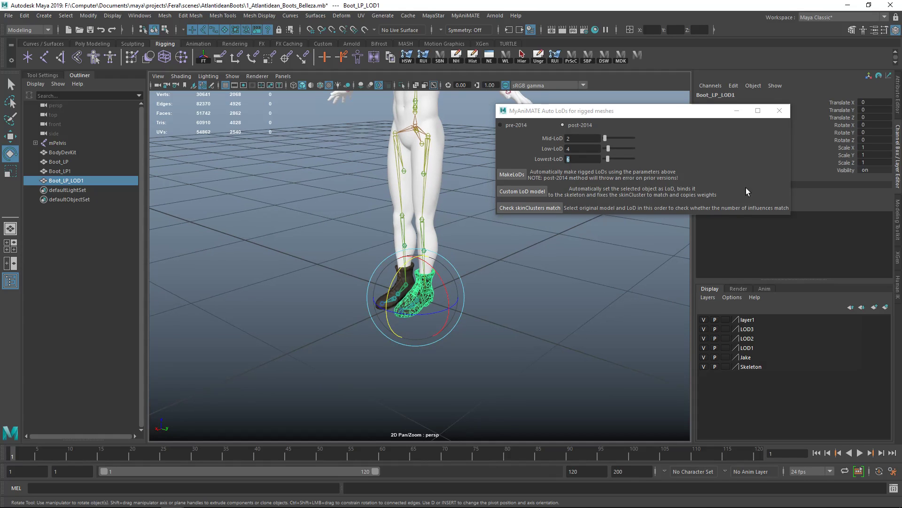
# Delete the unused display layers and the LOD1 layer
pyautogui.click(706, 297)
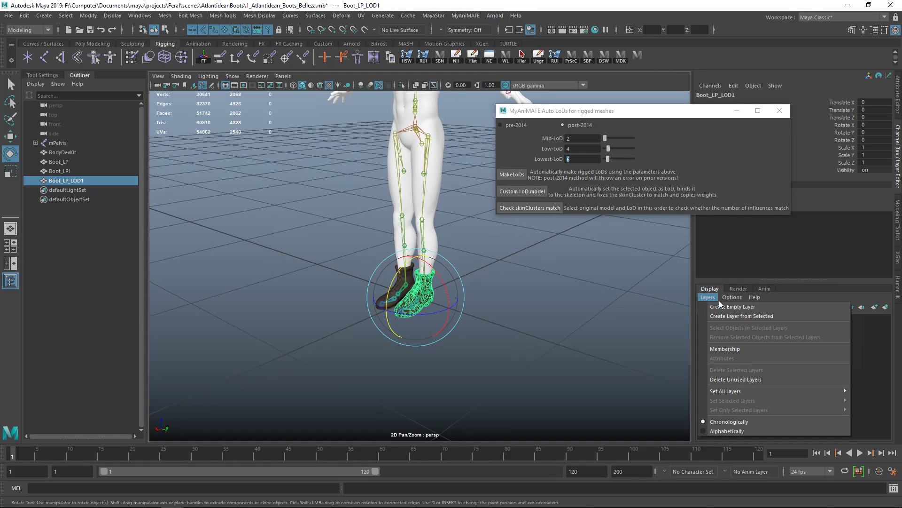
pyautogui.click(738, 381)
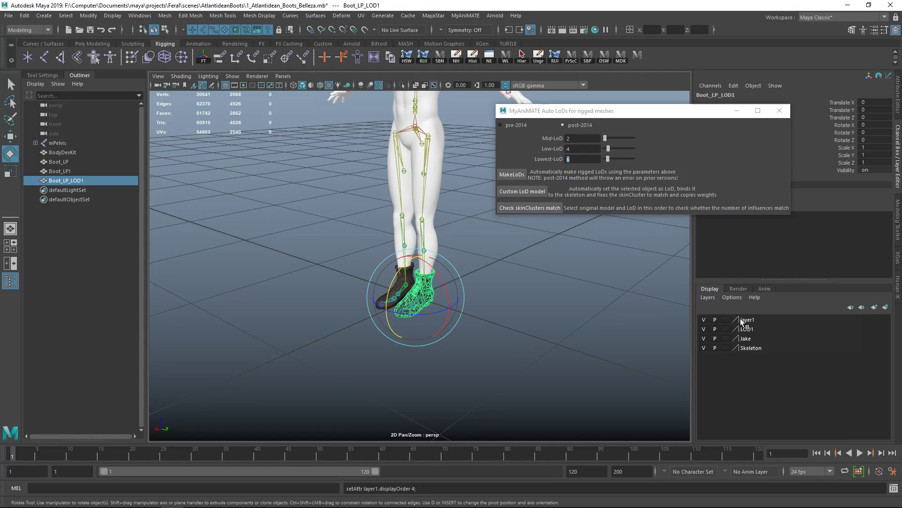
pyautogui.click(747, 329)
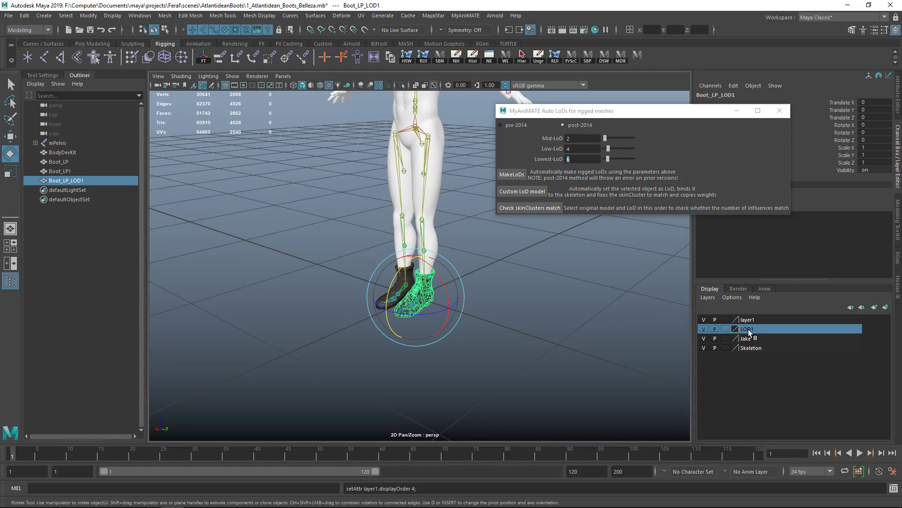
pyautogui.rightClick(765, 330)
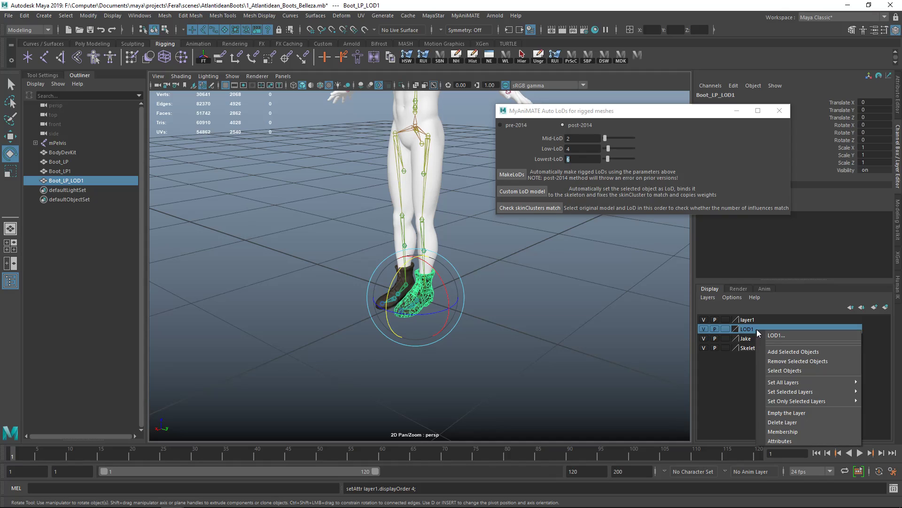
pyautogui.click(789, 422)
pyautogui.moveTo(525, 287)
pyautogui.keyDown('alt'); pyautogui.mouseDown()
pyautogui.moveTo(548, 288)
pyautogui.moveTo(528, 283)
pyautogui.mouseUp(); pyautogui.keyUp('alt')
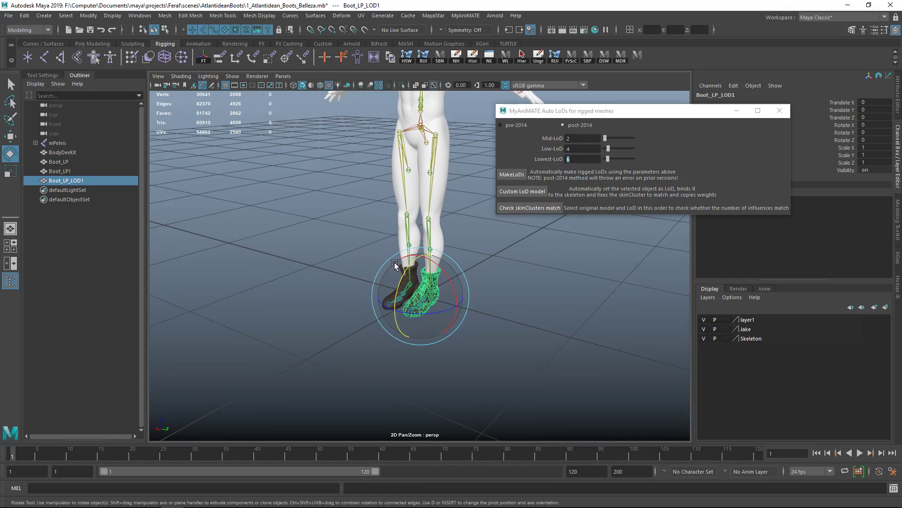
# Select Boot_LP and Boot_LP_LOD1 together to compare the original boot with the LoD model
pyautogui.click(63, 171)
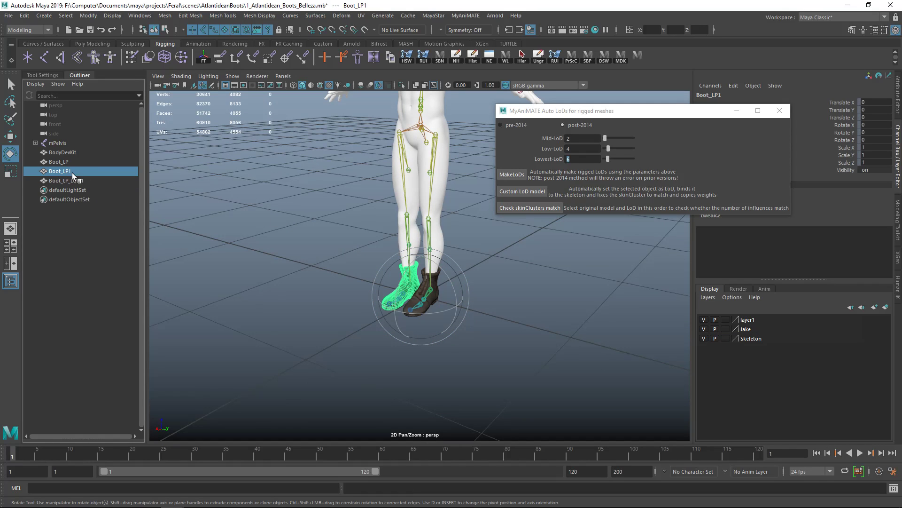
pyautogui.click(68, 160)
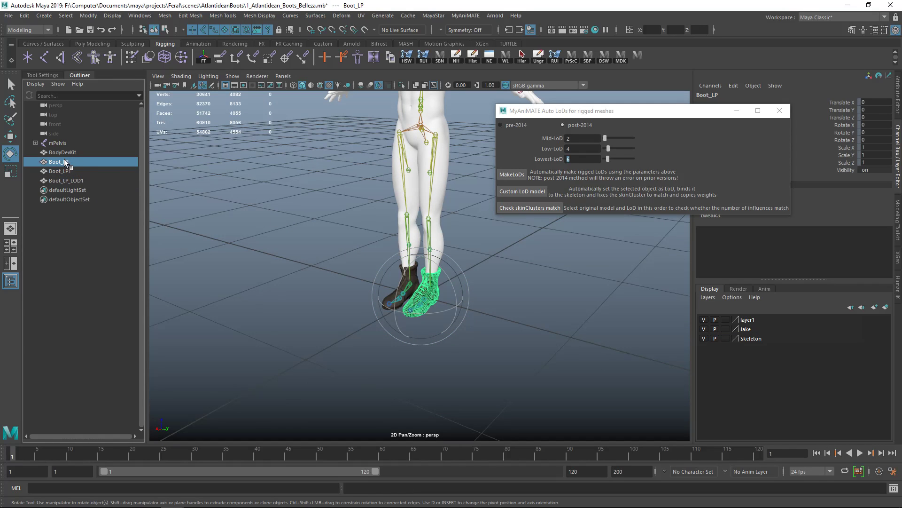
pyautogui.keyDown('ctrl'); pyautogui.click(67, 180); pyautogui.keyUp('ctrl')
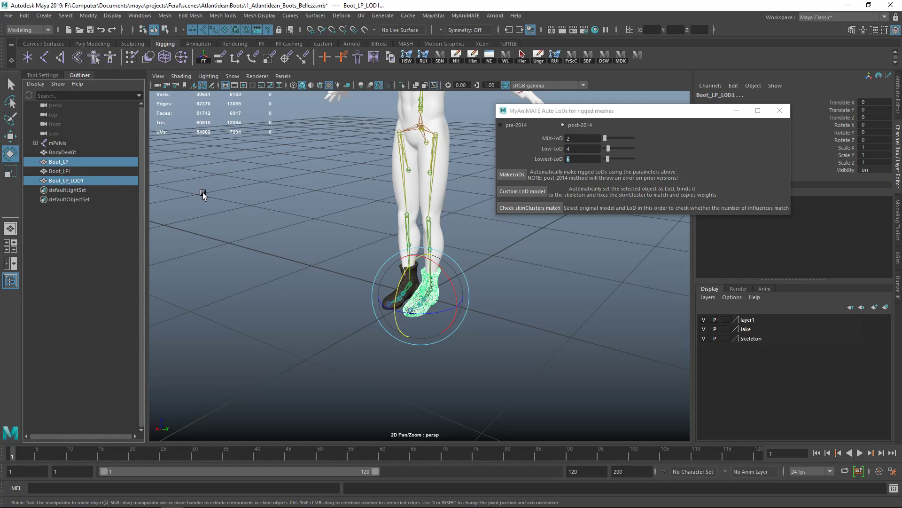
pyautogui.keyDown('alt'); pyautogui.moveTo(217, 195); pyautogui.dragTo(229, 210, button='right'); pyautogui.keyUp('alt')
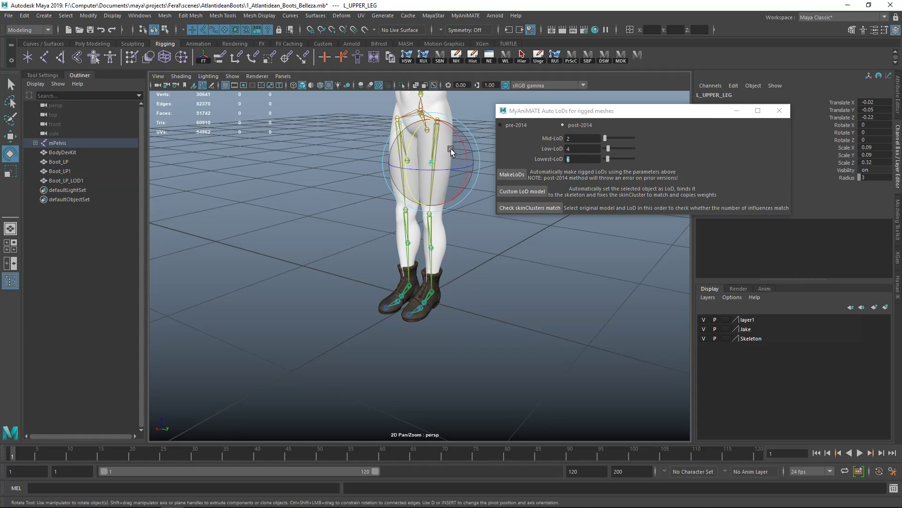
# Rotate the mHipLeft joint about 35 degrees around X to test which boot meshes follow the leg, and undo the rotation
pyautogui.click(436, 186)
pyautogui.click(436, 186)
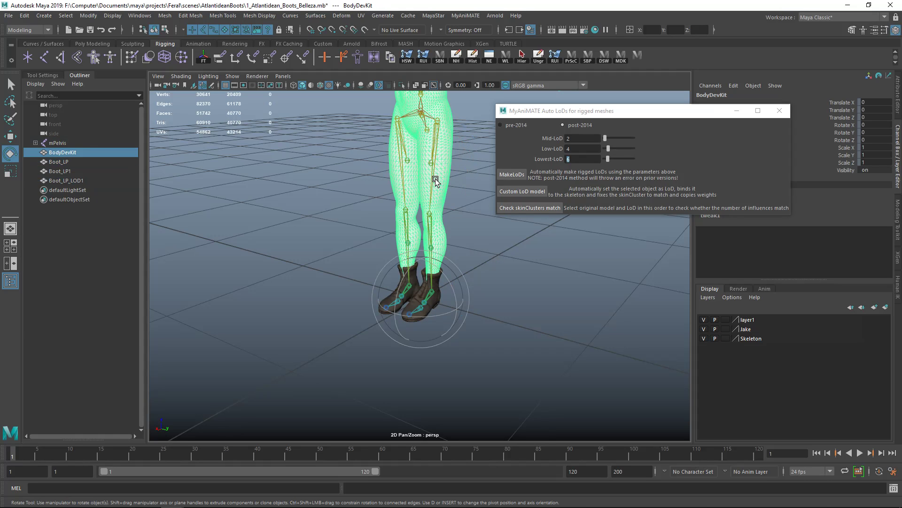
pyautogui.click(431, 185)
pyautogui.moveTo(465, 132); pyautogui.dragTo(473, 130)
pyautogui.click(520, 266)
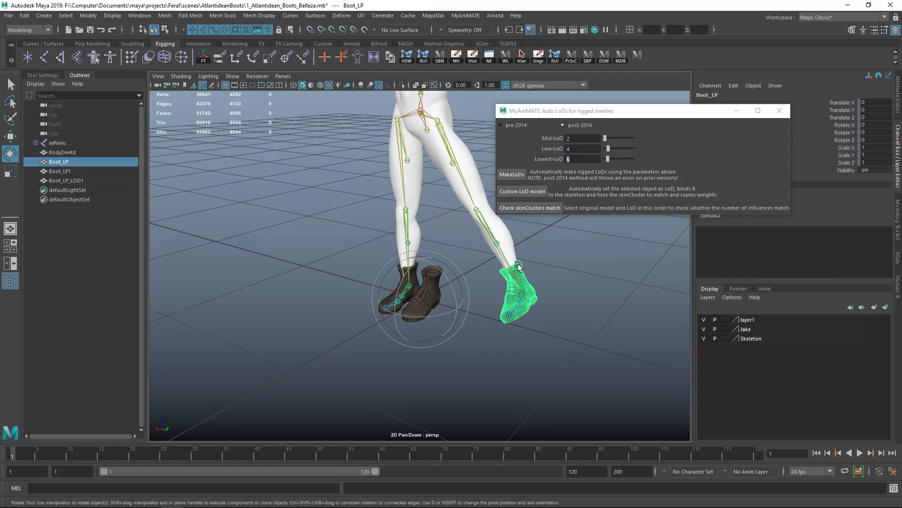
pyautogui.keyDown('alt'); pyautogui.moveTo(428, 292); pyautogui.dragTo(368, 306); pyautogui.keyUp('alt')
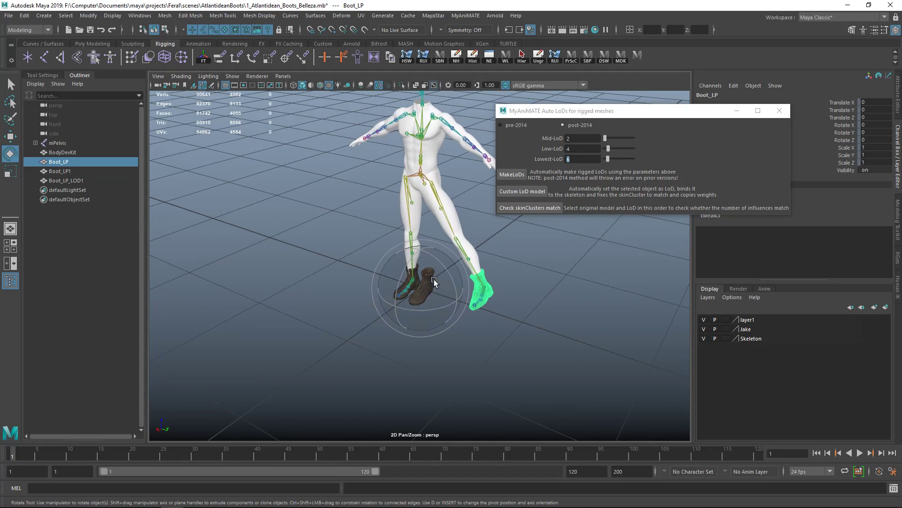
pyautogui.hotkey('ctrl', 'z')
pyautogui.hotkey('ctrl', 'z')
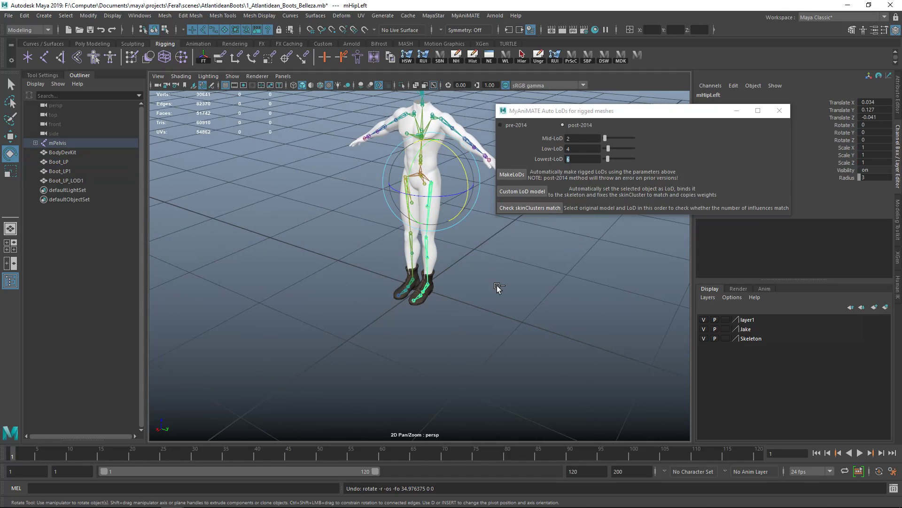
pyautogui.click(471, 308)
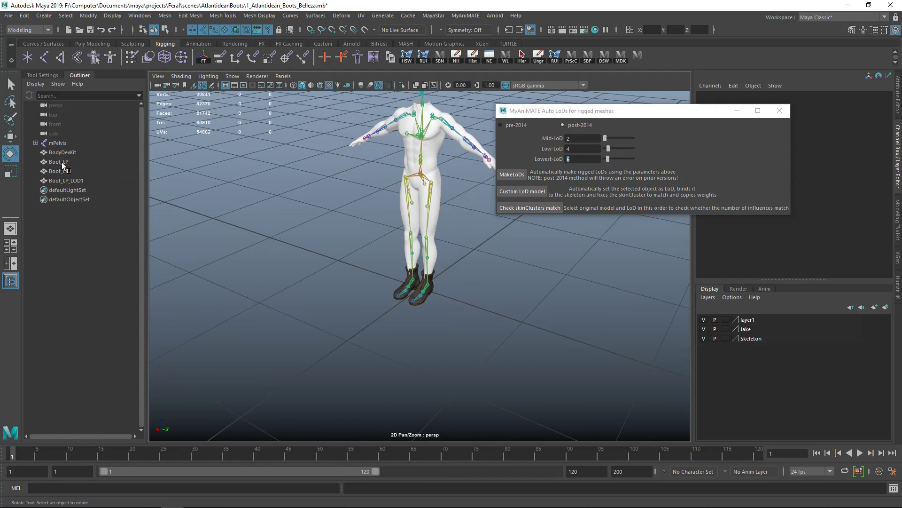
# Rename the Boot_LP_LOD1 mesh as BBoott_MyLod
pyautogui.click(61, 162)
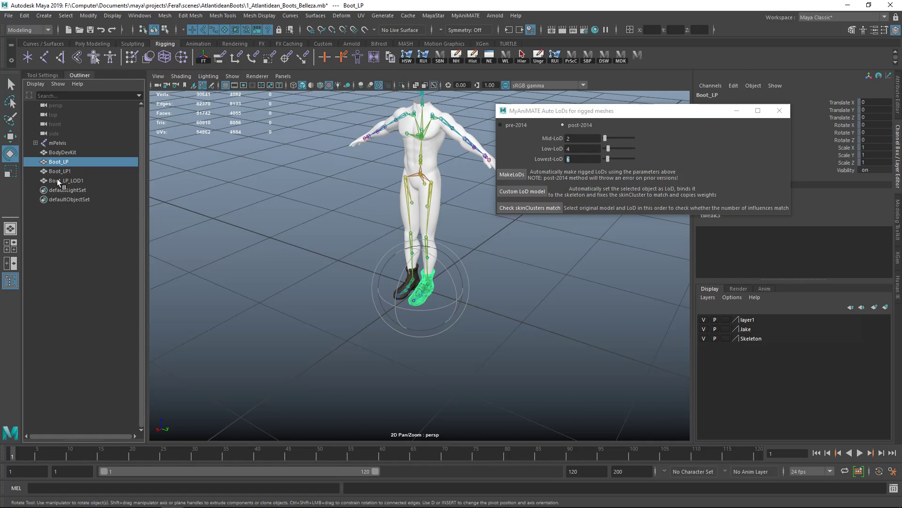
pyautogui.doubleClick(60, 180)
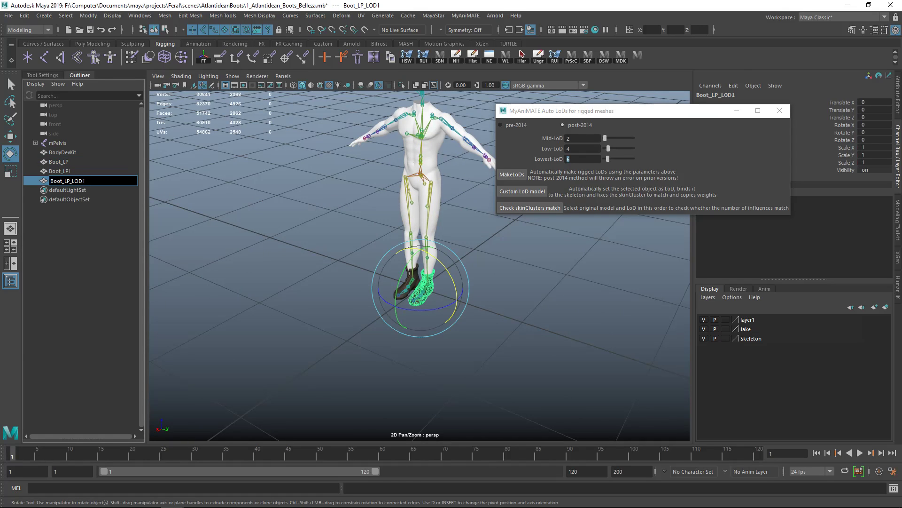
pyautogui.moveTo(63, 181); pyautogui.dragTo(185, 199)
pyautogui.press('BackSpace')
pyautogui.write('tt_MyLod')
pyautogui.press('Return')
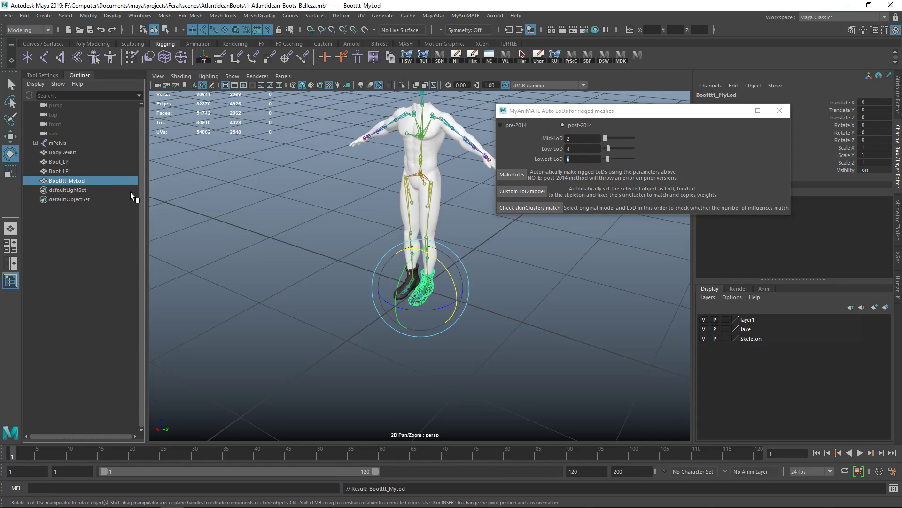
pyautogui.keyDown('alt'); pyautogui.moveTo(234, 218); pyautogui.dragTo(252, 219); pyautogui.keyUp('alt')
pyautogui.doubleClick(53, 181)
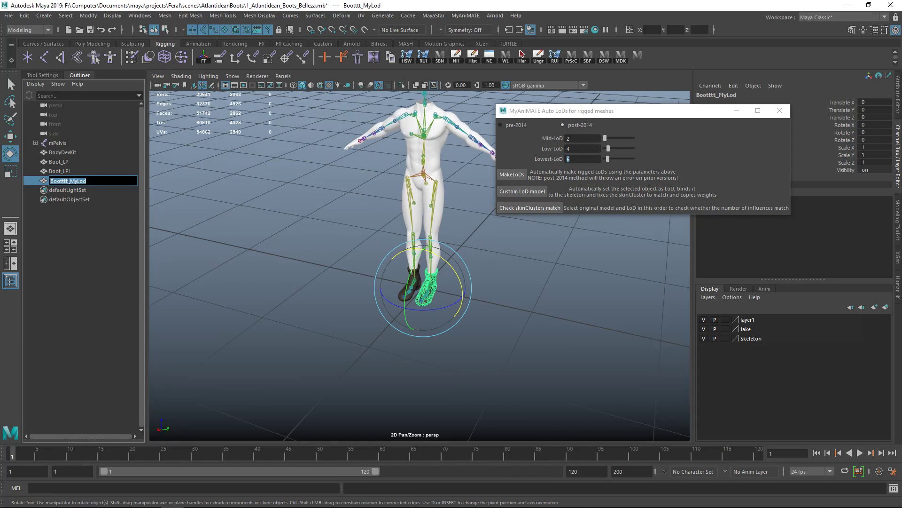
pyautogui.moveTo(69, 181); pyautogui.dragTo(51, 181)
pyautogui.write('BBoott')
pyautogui.press('Return')
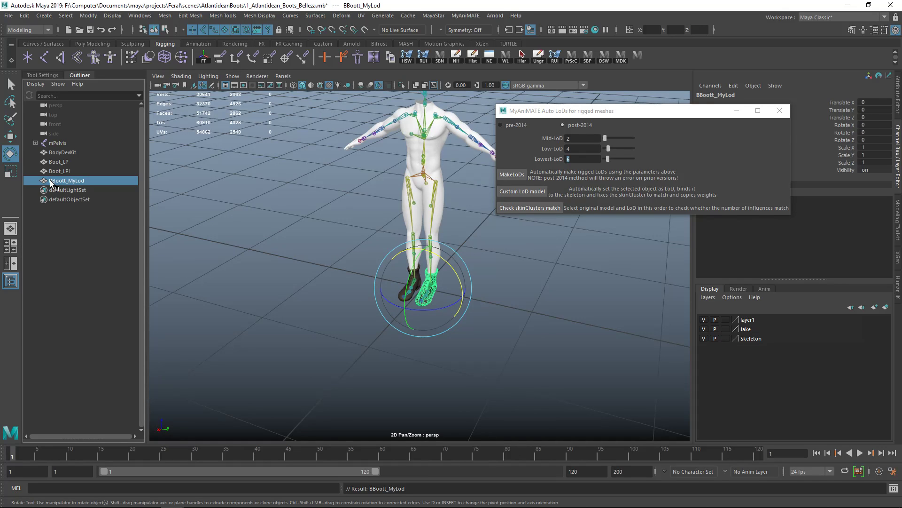
# Set up BBoott_MyLod as the custom LoD model number 1 of Boot_LP
pyautogui.moveTo(267, 215)
pyautogui.keyDown('alt'); pyautogui.mouseDown()
pyautogui.moveTo(225, 217)
pyautogui.moveTo(275, 215)
pyautogui.moveTo(273, 206)
pyautogui.mouseUp(); pyautogui.keyUp('alt')
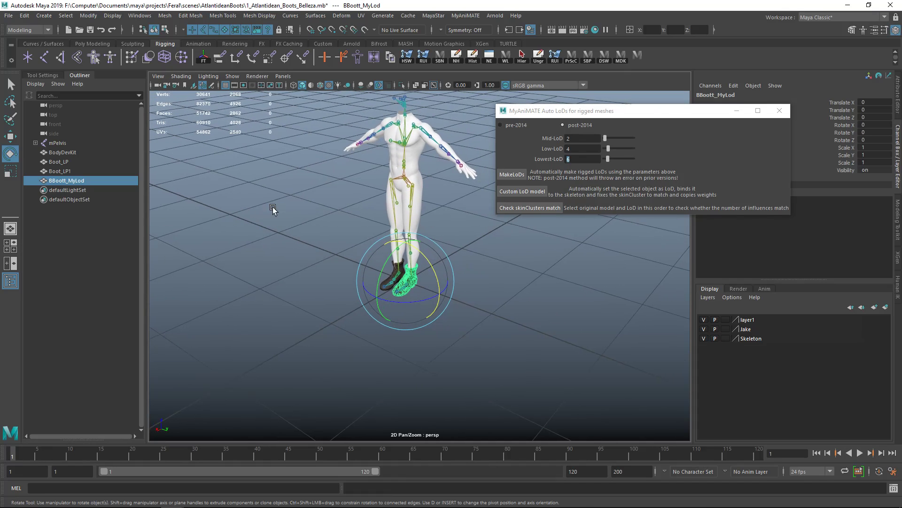
pyautogui.click(59, 171)
pyautogui.keyDown('ctrl'); pyautogui.click(77, 182); pyautogui.keyUp('ctrl')
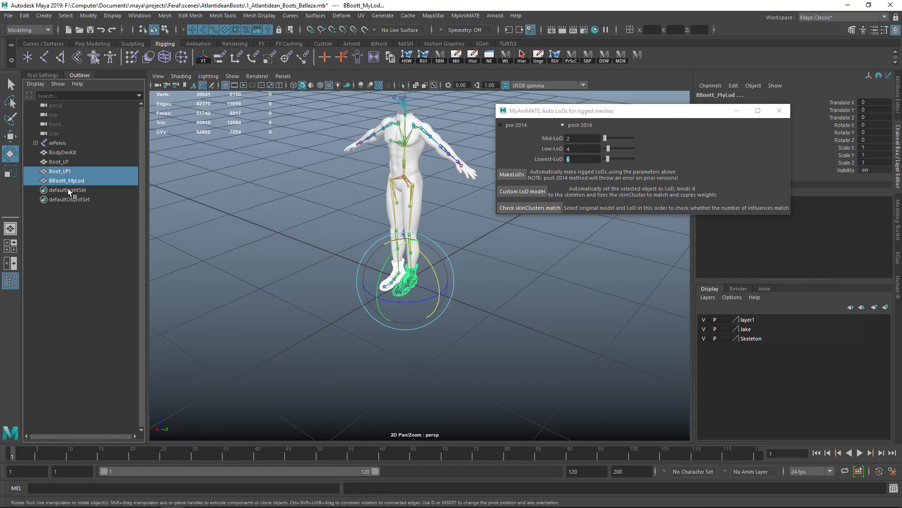
pyautogui.click(59, 161)
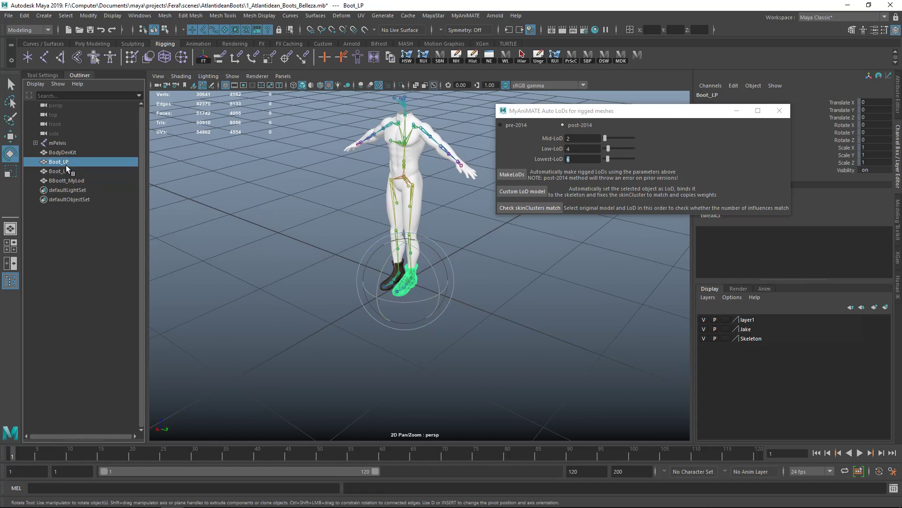
pyautogui.keyDown('ctrl'); pyautogui.click(75, 181); pyautogui.keyUp('ctrl')
pyautogui.keyDown('alt'); pyautogui.moveTo(292, 180); pyautogui.dragTo(443, 264, button='right'); pyautogui.keyUp('alt')
pyautogui.keyDown('alt'); pyautogui.moveTo(443, 262); pyautogui.dragTo(450, 260, button='middle'); pyautogui.keyUp('alt')
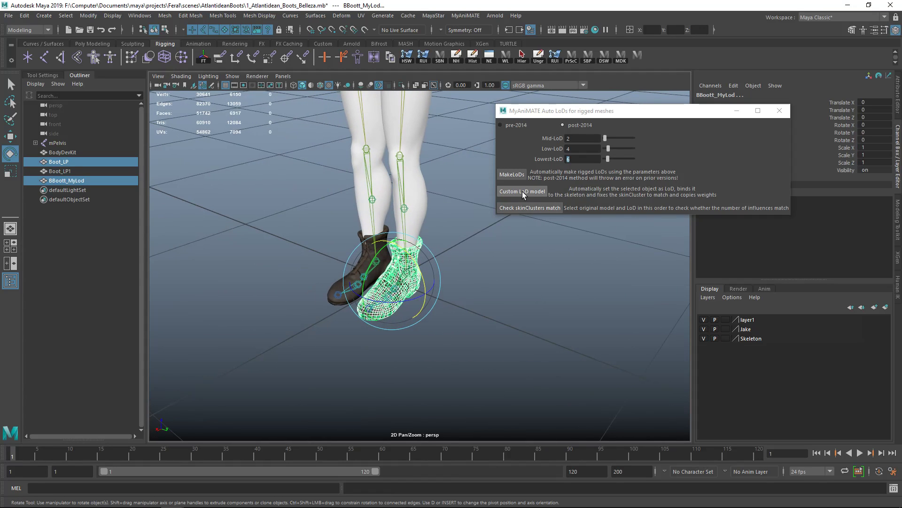
pyautogui.click(523, 190)
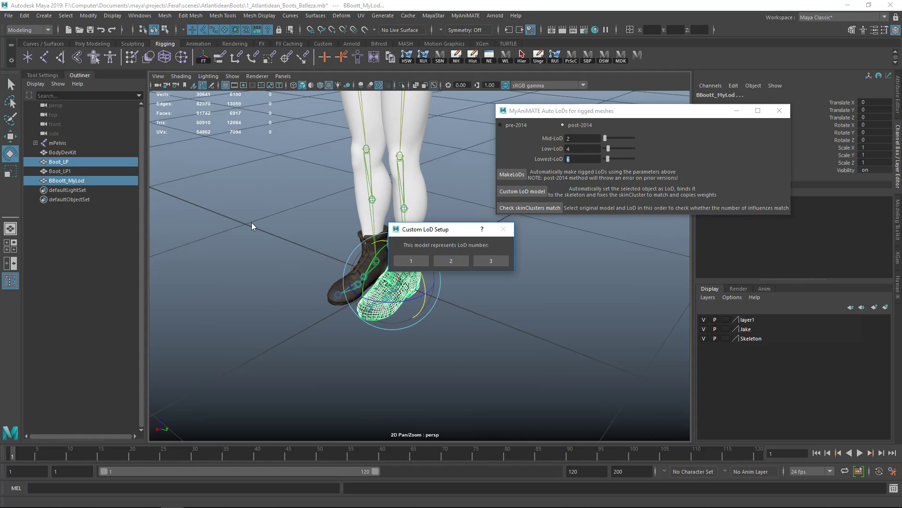
pyautogui.click(411, 261)
# Rotate the mAnkleLeft joint to test the boot's deformation, and undo the rotation
pyautogui.keyDown('alt'); pyautogui.moveTo(450, 265); pyautogui.dragTo(455, 257); pyautogui.keyUp('alt')
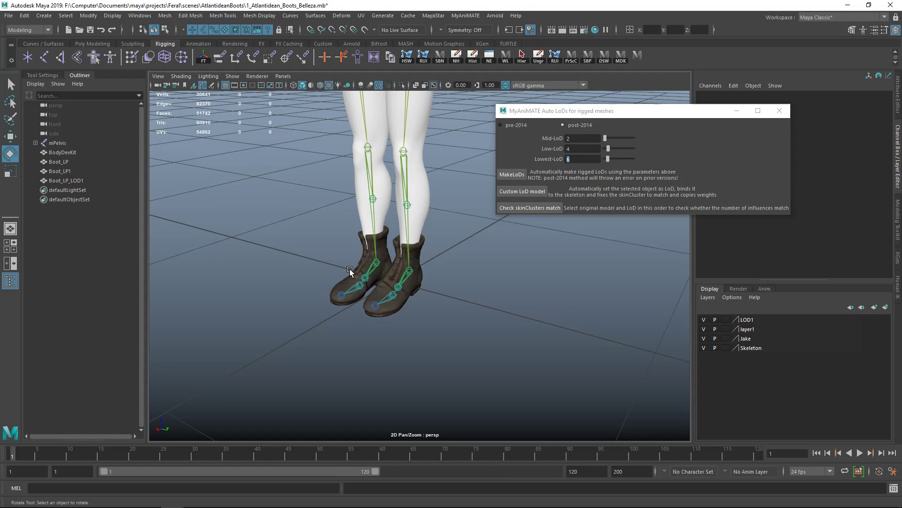
pyautogui.click(407, 259)
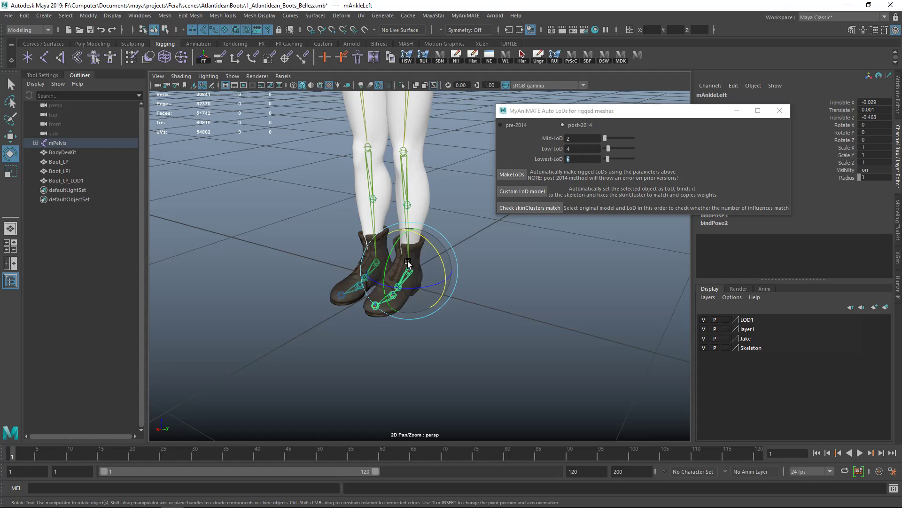
pyautogui.moveTo(394, 246); pyautogui.dragTo(379, 281)
pyautogui.hotkey('ctrl', 'z')
# Test the boot's binding by rotating the mHipLeft joint about 33 degrees around X, and undo the rotation
pyautogui.keyDown('alt'); pyautogui.moveTo(494, 355); pyautogui.dragTo(366, 256, button='right'); pyautogui.keyUp('alt')
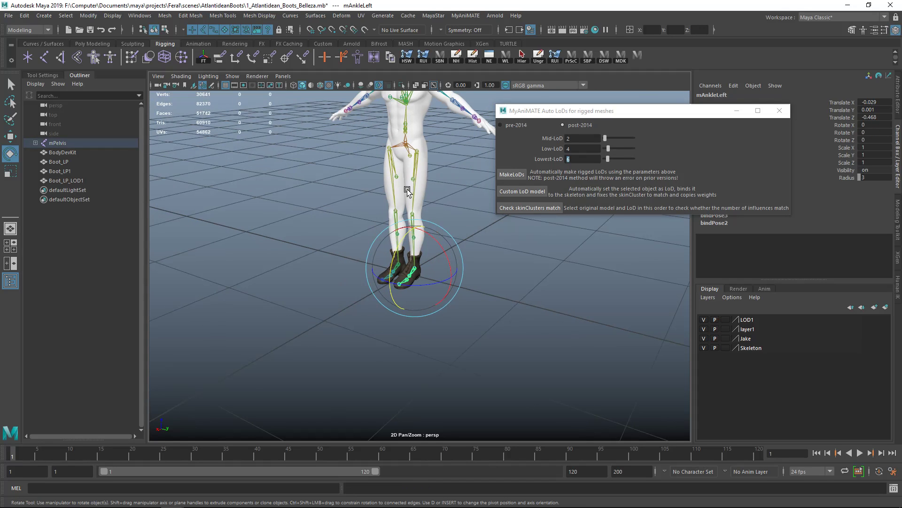
pyautogui.click(412, 194)
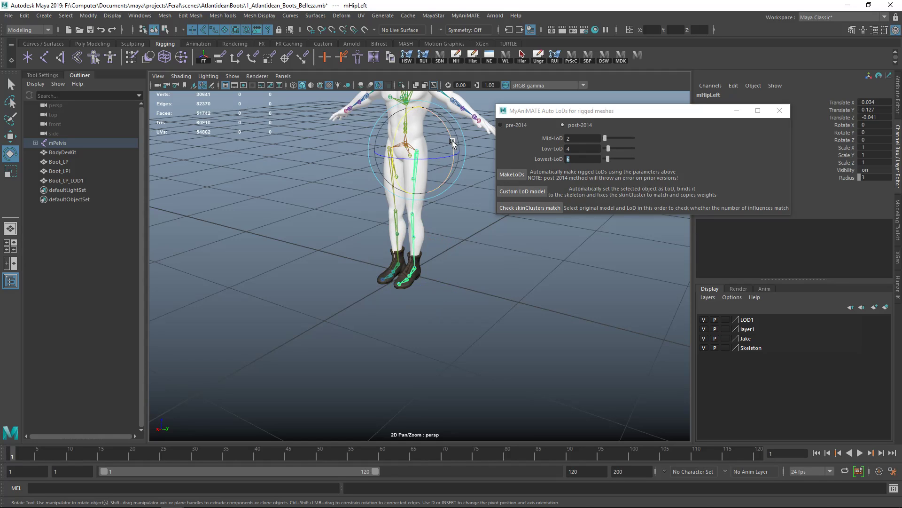
pyautogui.moveTo(452, 140); pyautogui.dragTo(452, 112)
pyautogui.hotkey('ctrl', 'z')
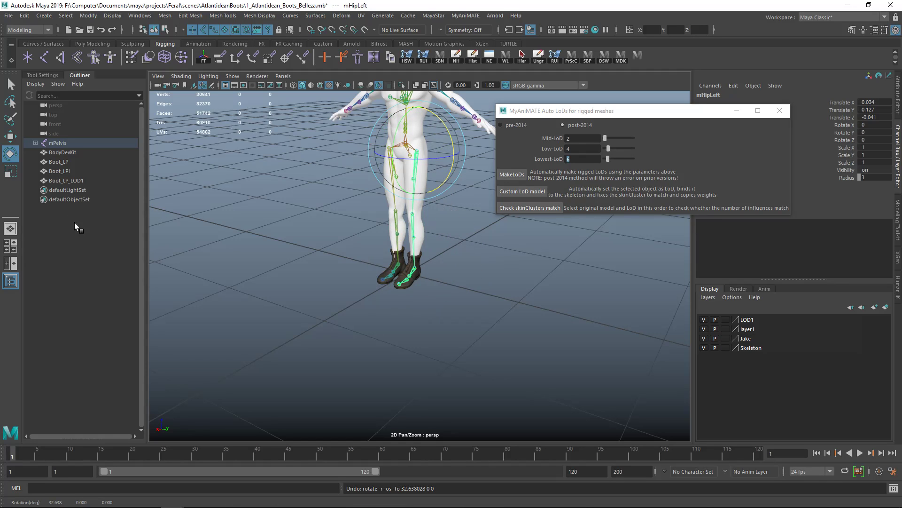
# Check whether the skinClusters of Boot_LP and Boot_LP_LOD1 match, and clear the selection
pyautogui.click(69, 161)
pyautogui.keyDown('ctrl'); pyautogui.click(67, 179); pyautogui.keyUp('ctrl')
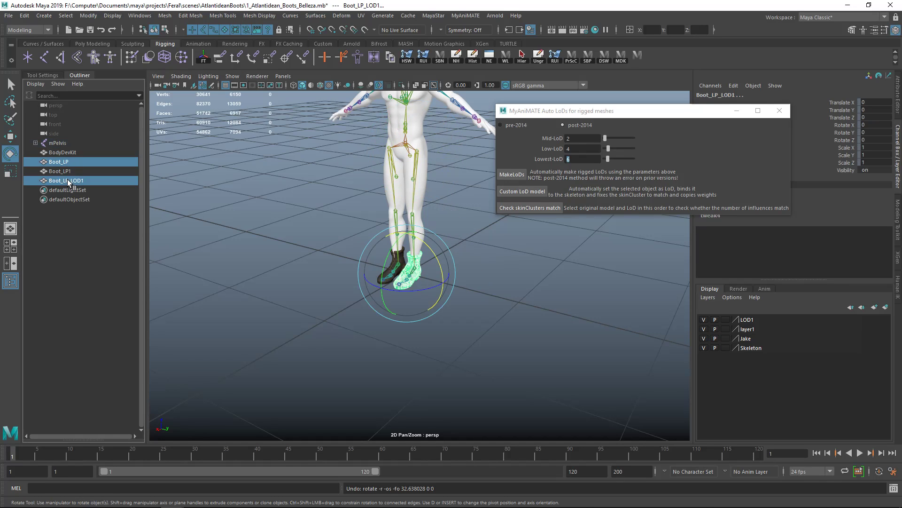
pyautogui.click(530, 207)
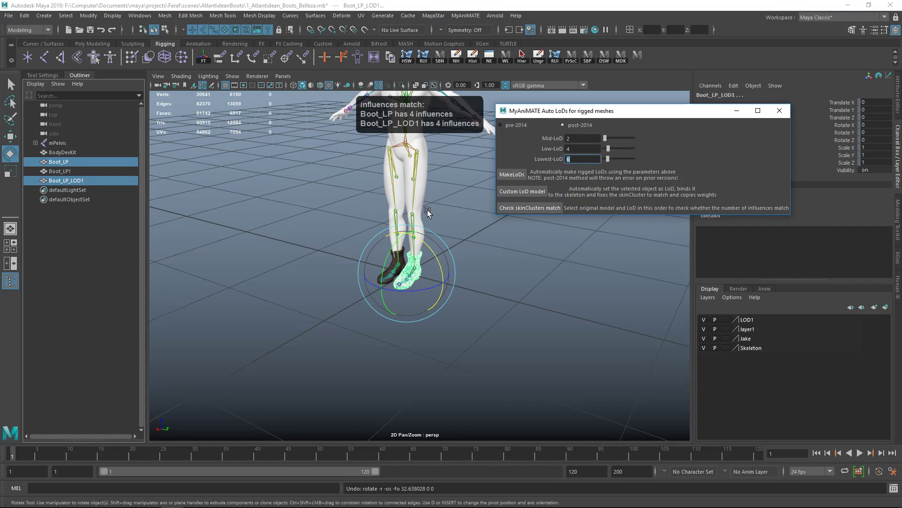
pyautogui.keyDown('alt'); pyautogui.moveTo(441, 232); pyautogui.dragTo(506, 281, button='right'); pyautogui.keyUp('alt')
pyautogui.keyDown('alt'); pyautogui.moveTo(506, 280); pyautogui.dragTo(524, 282, button='middle'); pyautogui.keyUp('alt')
pyautogui.moveTo(514, 265); pyautogui.dragTo(478, 274)
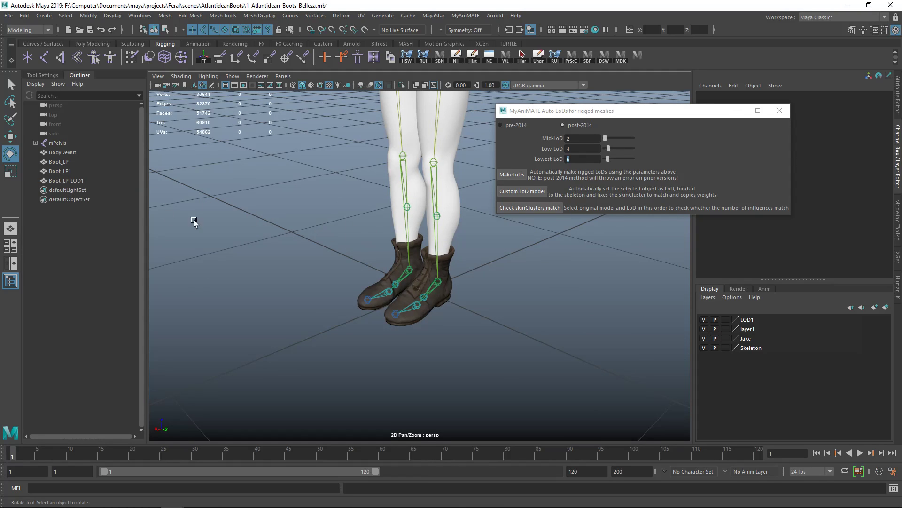
# Check whether the skinClusters of BodyDevKit and Boot_LP_LOD1 match, and clear the selection
pyautogui.click(63, 152)
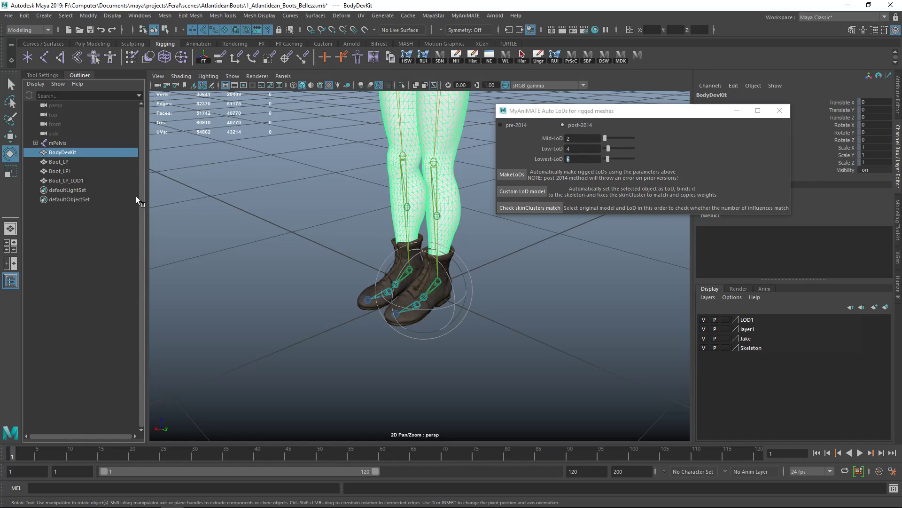
pyautogui.keyDown('ctrl'); pyautogui.click(59, 180); pyautogui.keyUp('ctrl')
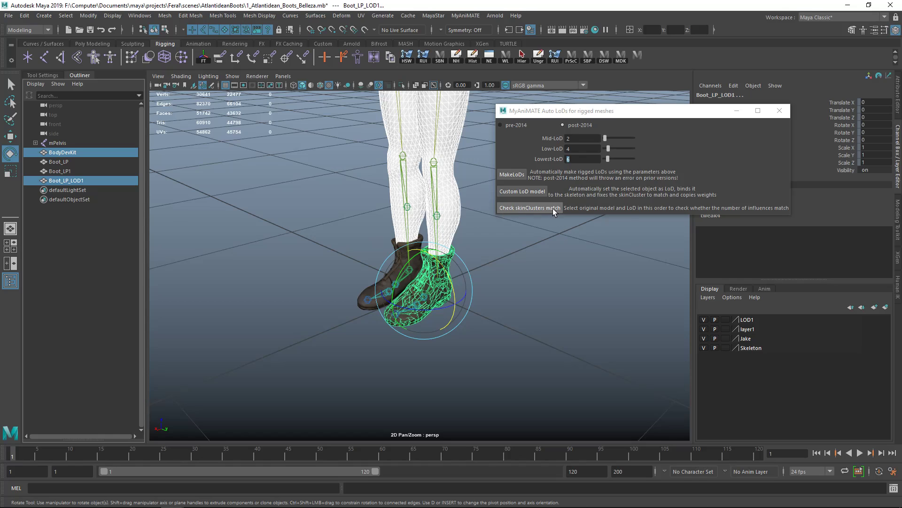
pyautogui.click(531, 207)
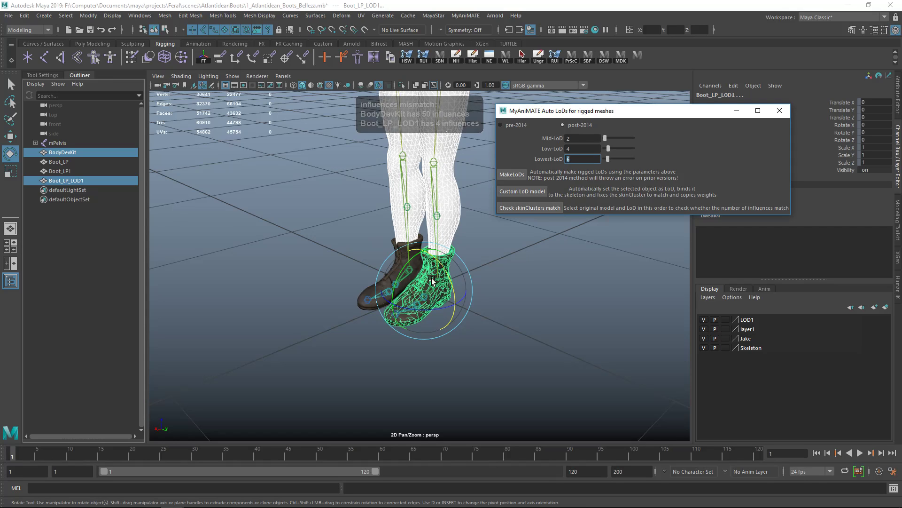
pyautogui.keyDown('alt'); pyautogui.moveTo(509, 316); pyautogui.dragTo(514, 295); pyautogui.keyUp('alt')
pyautogui.click(524, 298)
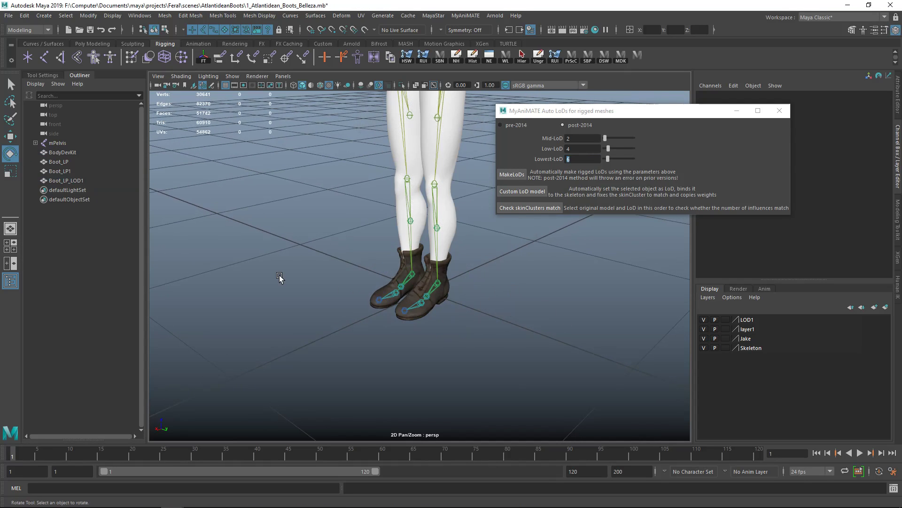
# Delete the Boot_LP_LOD1 mesh and select the LOD1 display layer
pyautogui.click(64, 180)
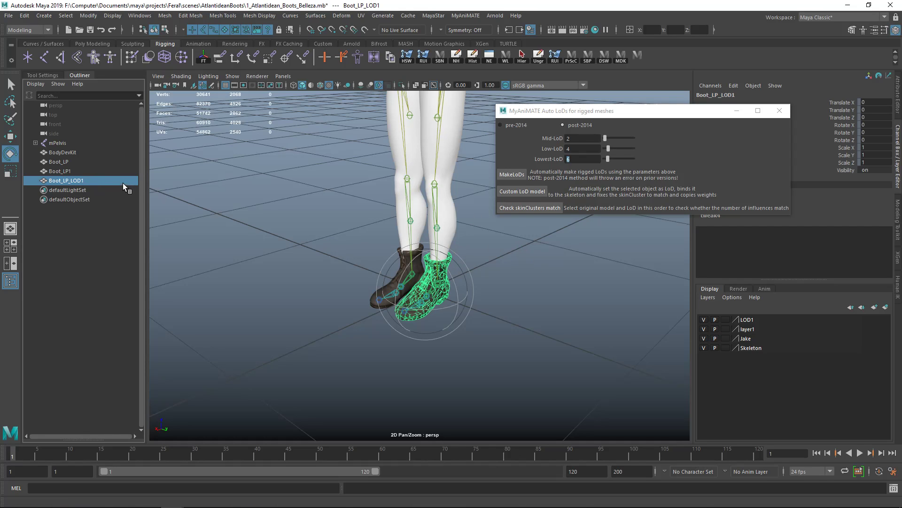
pyautogui.press('Delete')
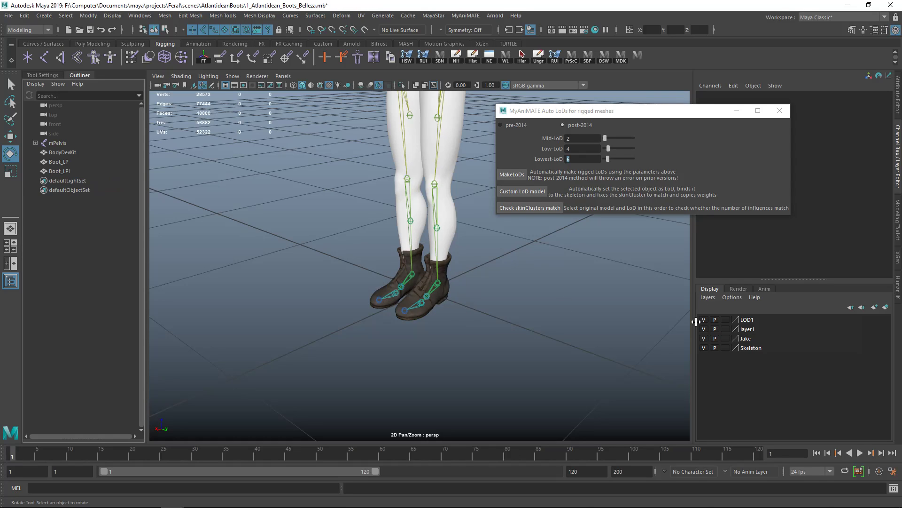
pyautogui.rightClick(747, 321)
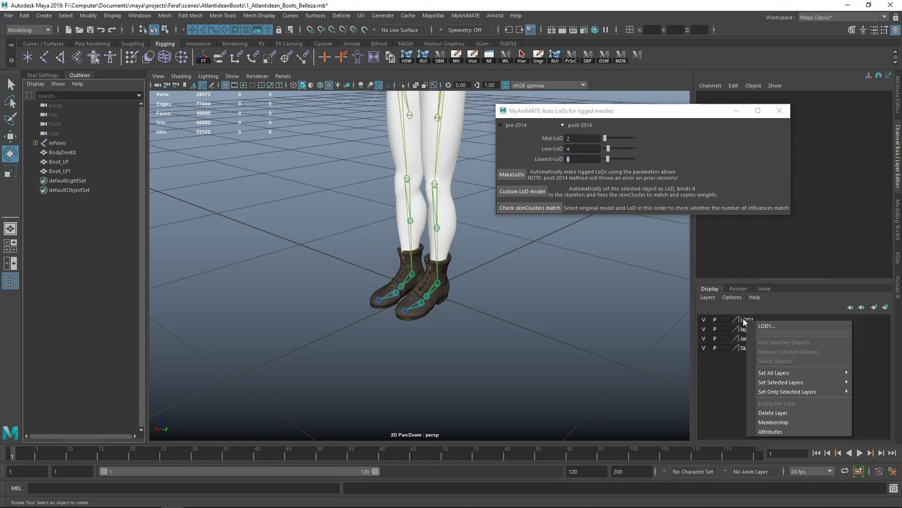
pyautogui.click(750, 321)
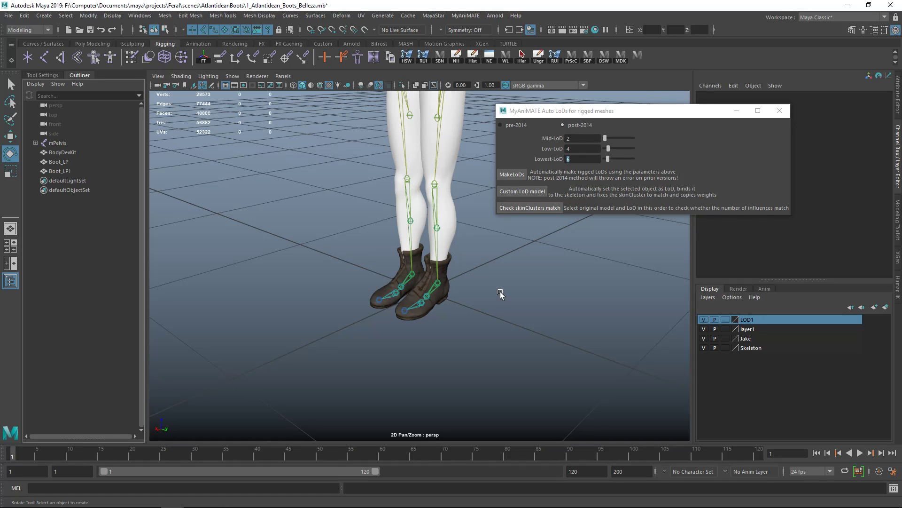
# Select the Boot_LP mesh and generate its rigged LoDs with the post-2014 method
pyautogui.keyDown('alt'); pyautogui.moveTo(501, 293); pyautogui.dragTo(459, 291, button='right'); pyautogui.keyUp('alt')
pyautogui.keyDown('alt'); pyautogui.moveTo(459, 291); pyautogui.dragTo(435, 273); pyautogui.keyUp('alt')
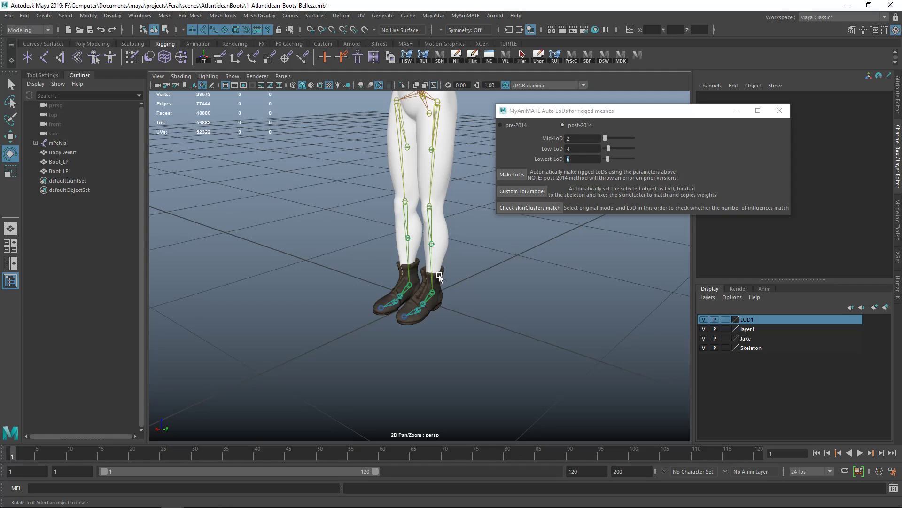
pyautogui.click(435, 274)
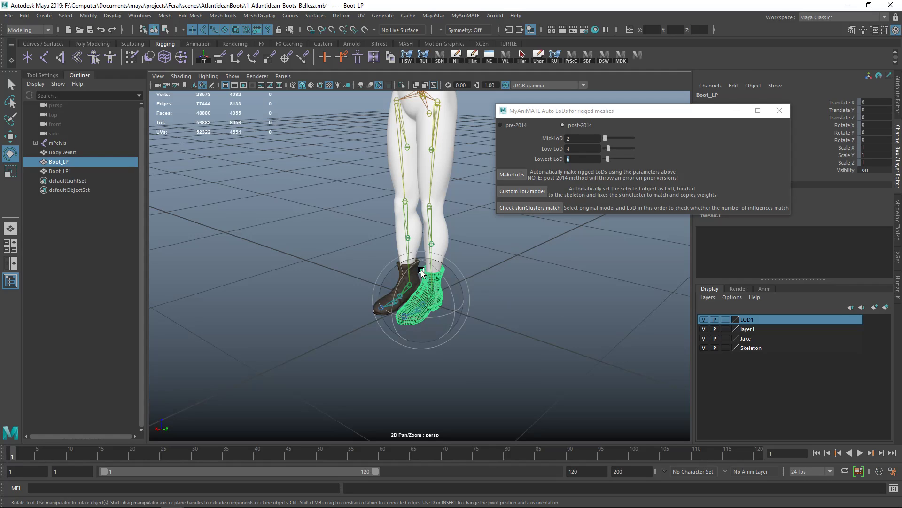
pyautogui.click(516, 173)
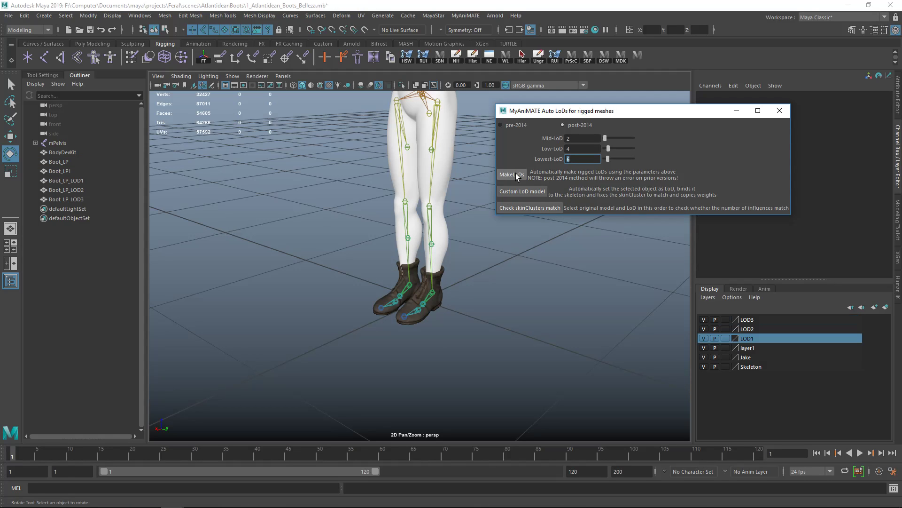
# Hide the LOD2, LOD3 and layer1 display layers, and toggle LOD1's visibility off and back on
pyautogui.keyDown('alt'); pyautogui.moveTo(528, 338); pyautogui.dragTo(520, 336); pyautogui.keyUp('alt')
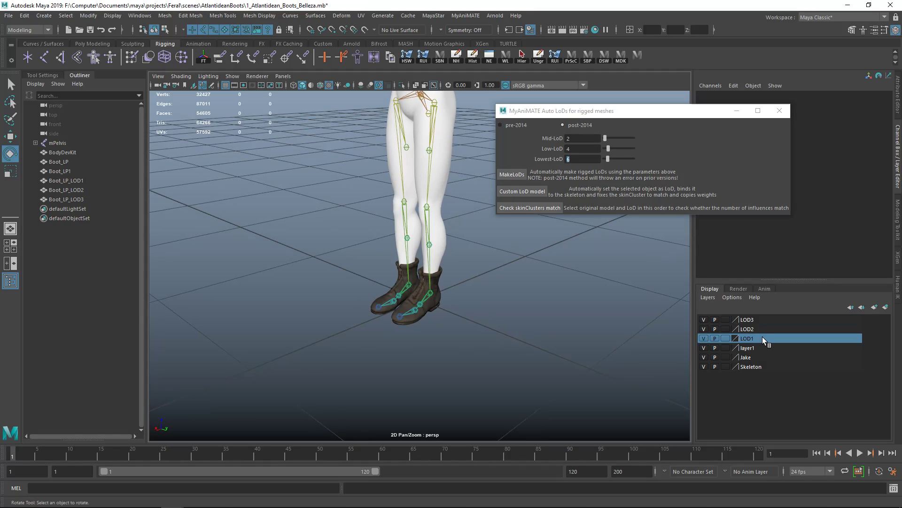
pyautogui.click(704, 329)
pyautogui.click(704, 320)
pyautogui.click(704, 347)
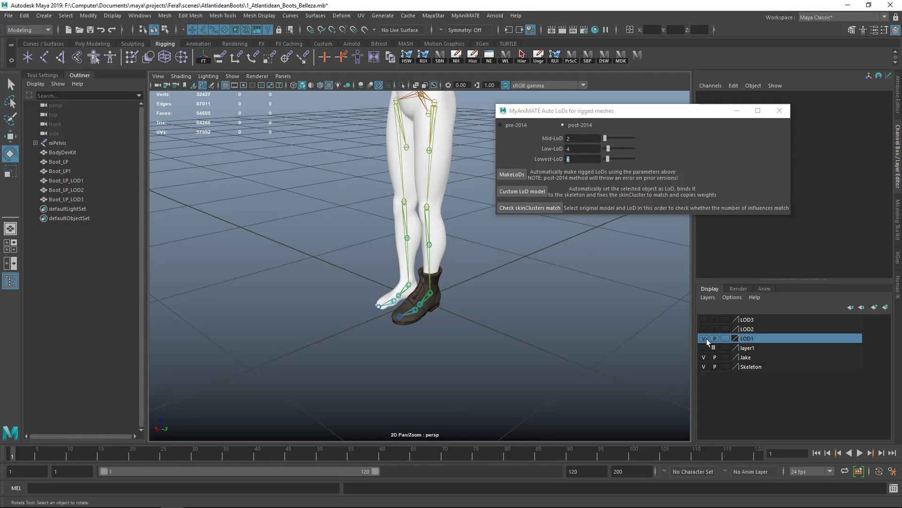
pyautogui.click(704, 338)
pyautogui.click(704, 338)
# Select the Boot_LP_LOD1 mesh and examine its reduced wireframe around the boot
pyautogui.keyDown('alt'); pyautogui.moveTo(566, 301); pyautogui.dragTo(492, 288); pyautogui.keyUp('alt')
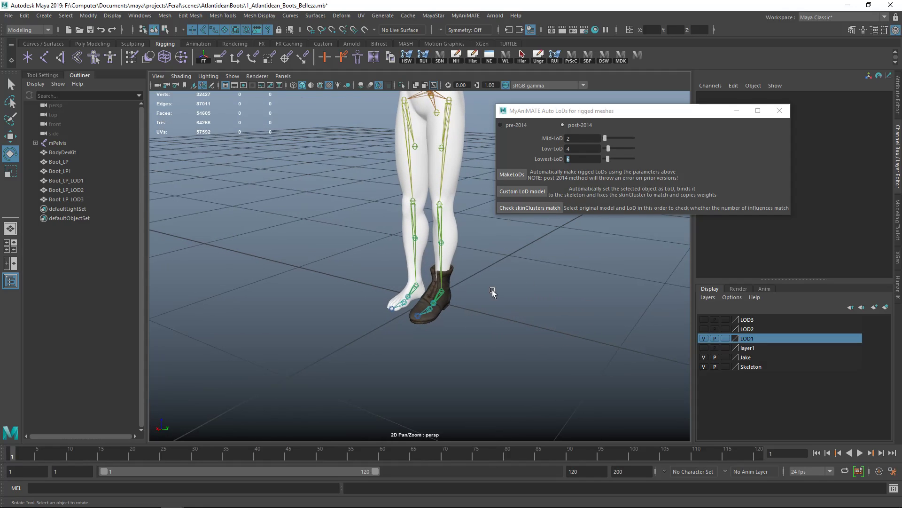
pyautogui.keyDown('alt'); pyautogui.moveTo(492, 285); pyautogui.dragTo(542, 345, button='right'); pyautogui.keyUp('alt')
pyautogui.keyDown('alt'); pyautogui.moveTo(542, 346); pyautogui.dragTo(518, 327); pyautogui.keyUp('alt')
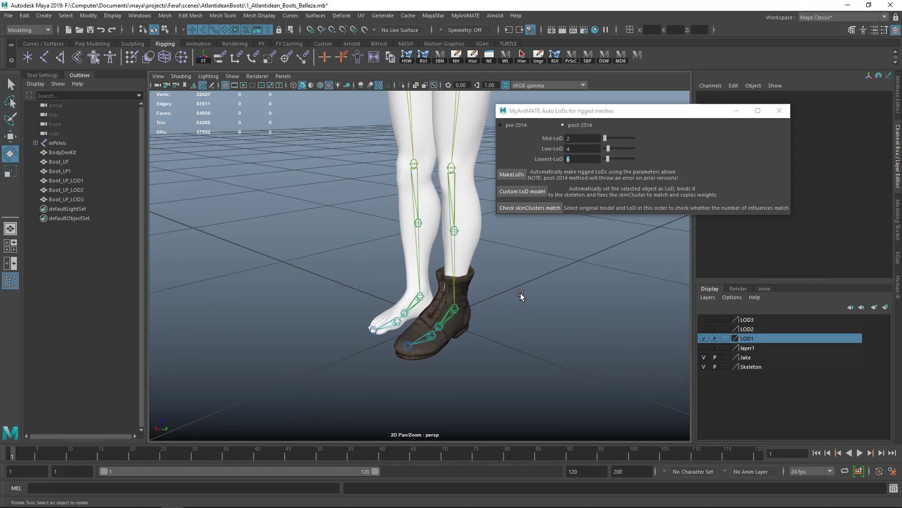
pyautogui.click(464, 286)
pyautogui.moveTo(524, 292)
pyautogui.keyDown('alt'); pyautogui.mouseDown()
pyautogui.moveTo(534, 296)
pyautogui.moveTo(525, 309)
pyautogui.moveTo(514, 303)
pyautogui.mouseUp(); pyautogui.keyUp('alt')
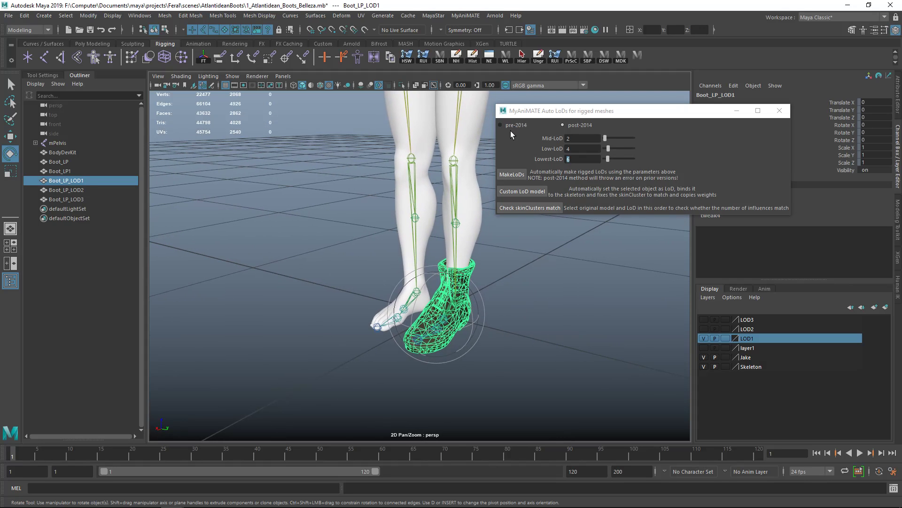
pyautogui.keyDown('alt'); pyautogui.moveTo(511, 286); pyautogui.dragTo(517, 308, button='right'); pyautogui.keyUp('alt')
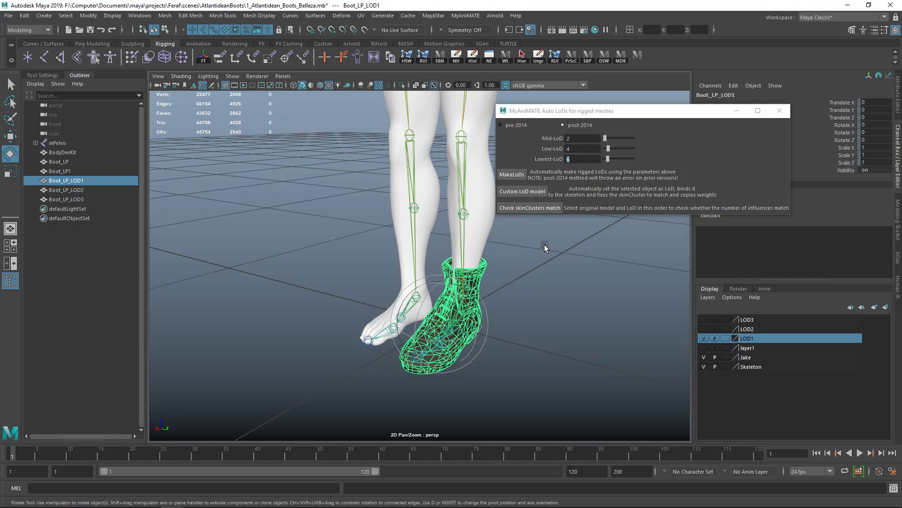
# Delete the Boot_LP_LOD1, Boot_LP_LOD2 and Boot_LP_LOD3 meshes, and show the layer1 display layer again
pyautogui.moveTo(78, 179); pyautogui.dragTo(82, 197)
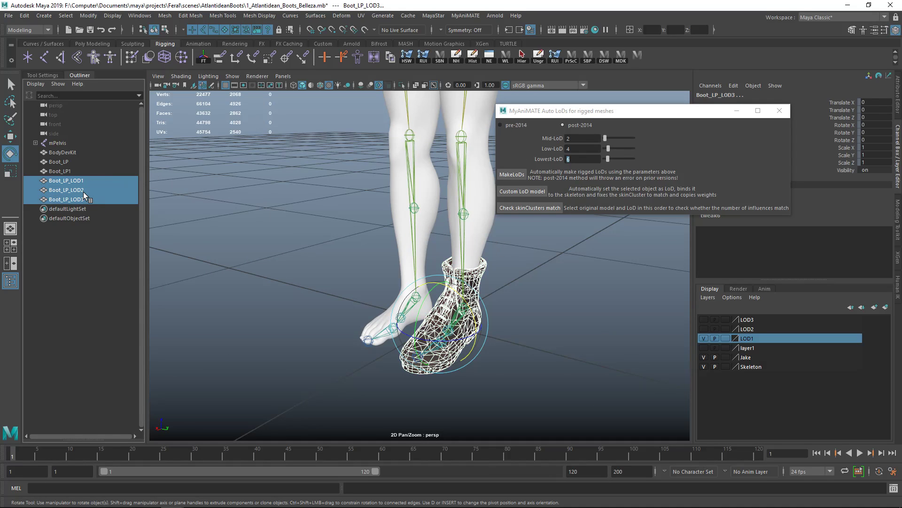
pyautogui.press('Delete')
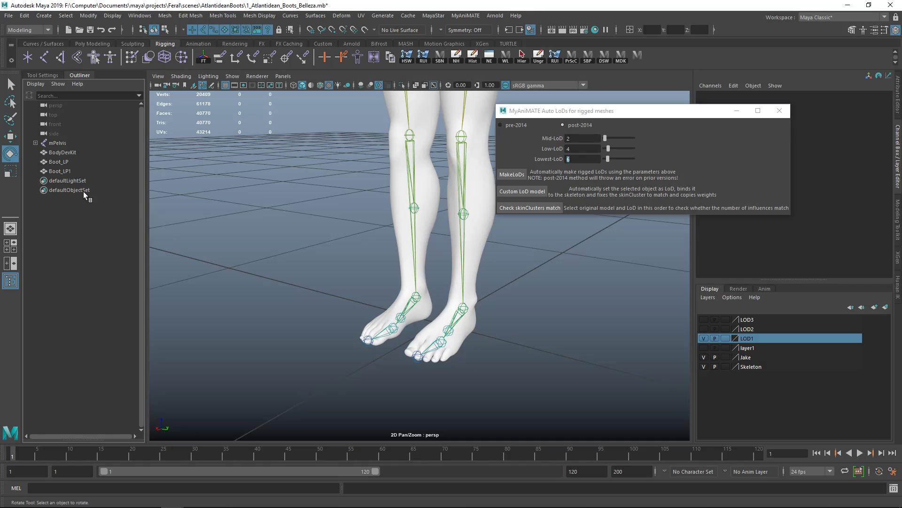
pyautogui.click(704, 348)
# Generate rigged LoDs of Boot_LP with the pre-2014 method and inspect the Boot_LP_LOD1 mesh
pyautogui.click(463, 273)
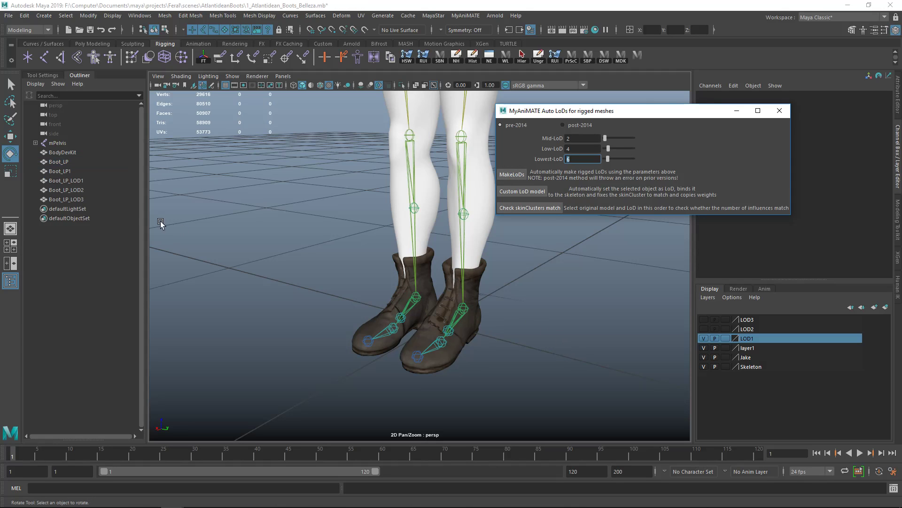
pyautogui.click(66, 181)
pyautogui.keyDown('alt'); pyautogui.moveTo(244, 230); pyautogui.dragTo(538, 327); pyautogui.keyUp('alt')
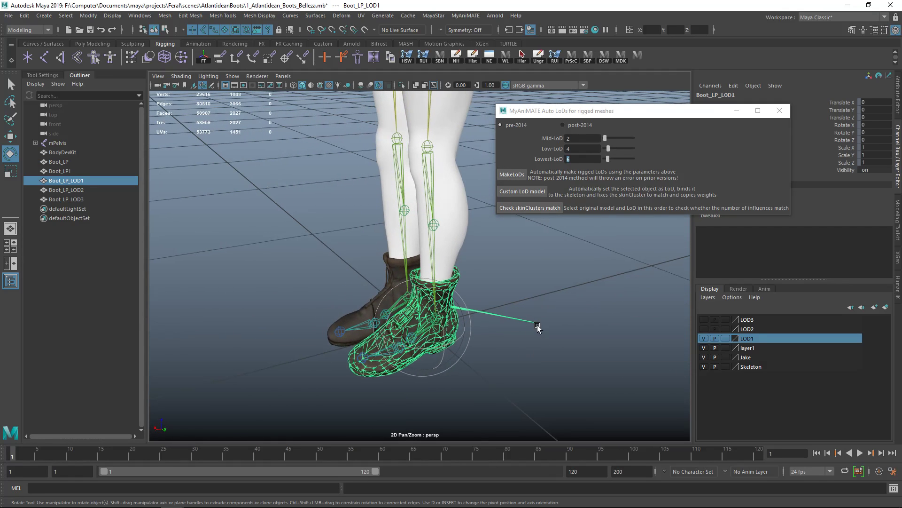
# Select the Boot_LP_LOD2 mesh and show the LOD2 display layer to inspect its geometry
pyautogui.click(80, 190)
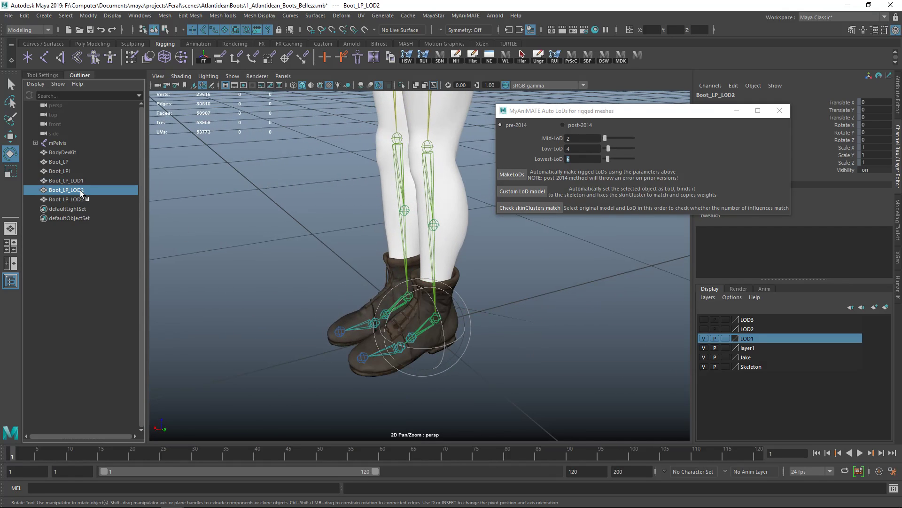
pyautogui.click(703, 329)
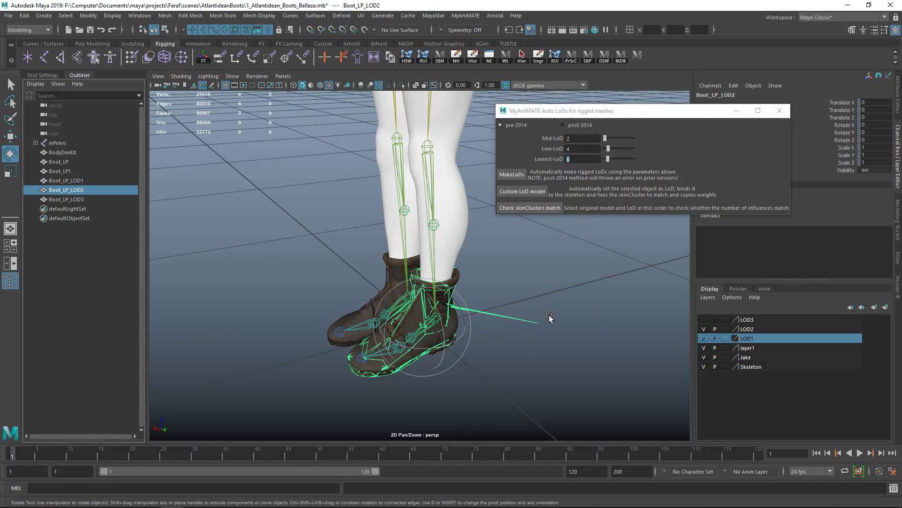
pyautogui.keyDown('alt'); pyautogui.moveTo(549, 318); pyautogui.dragTo(415, 329); pyautogui.keyUp('alt')
# Show the LOD3 display layer and inspect the Boot_LP_LOD3 mesh, comparing it with the other boot LoDs
pyautogui.click(59, 200)
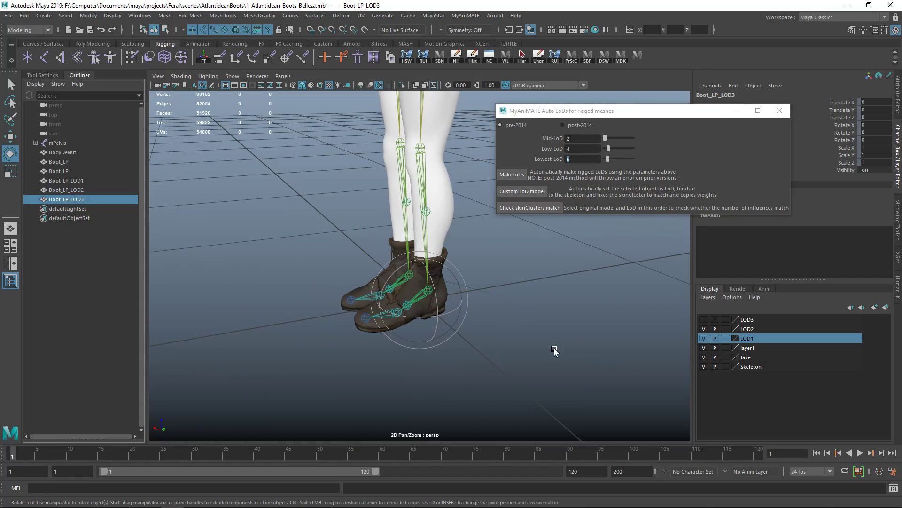
pyautogui.click(704, 319)
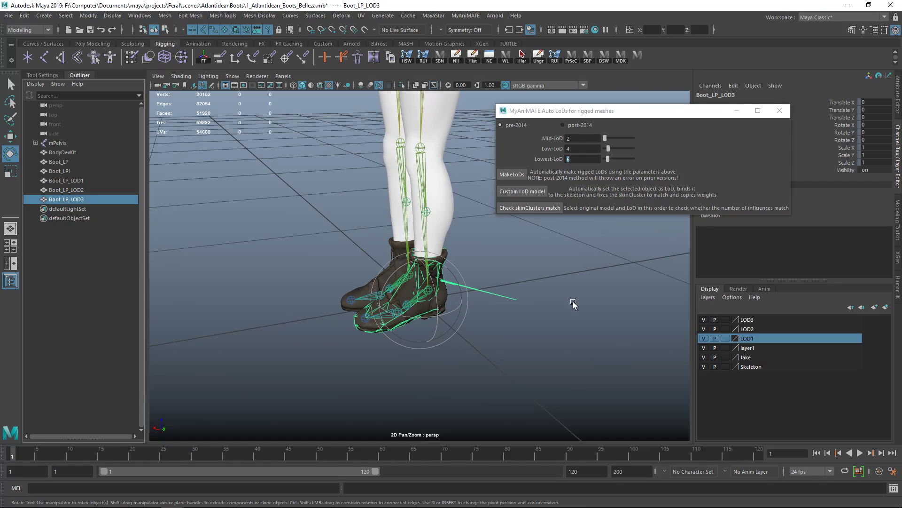
pyautogui.moveTo(512, 274); pyautogui.dragTo(489, 314)
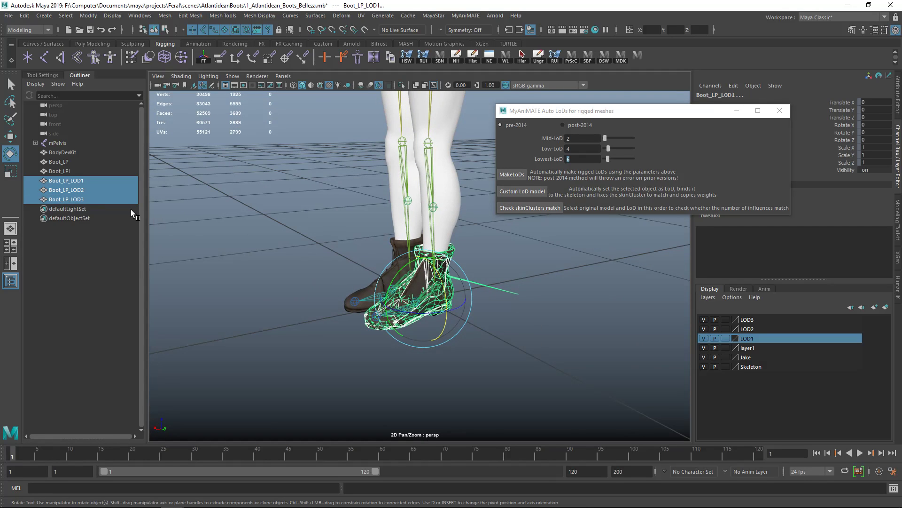
pyautogui.click(67, 199)
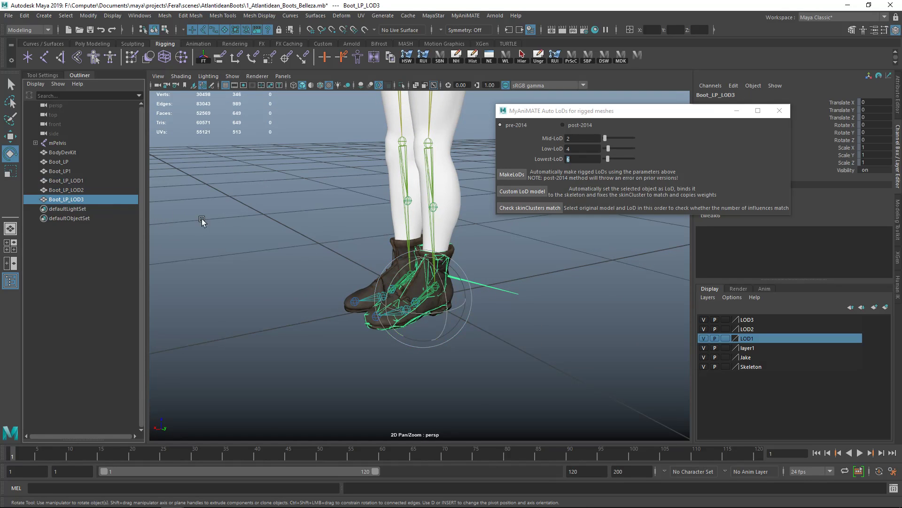
pyautogui.moveTo(480, 312)
pyautogui.keyDown('alt'); pyautogui.mouseDown()
pyautogui.moveTo(438, 320)
pyautogui.moveTo(467, 322)
pyautogui.mouseUp(); pyautogui.keyUp('alt')
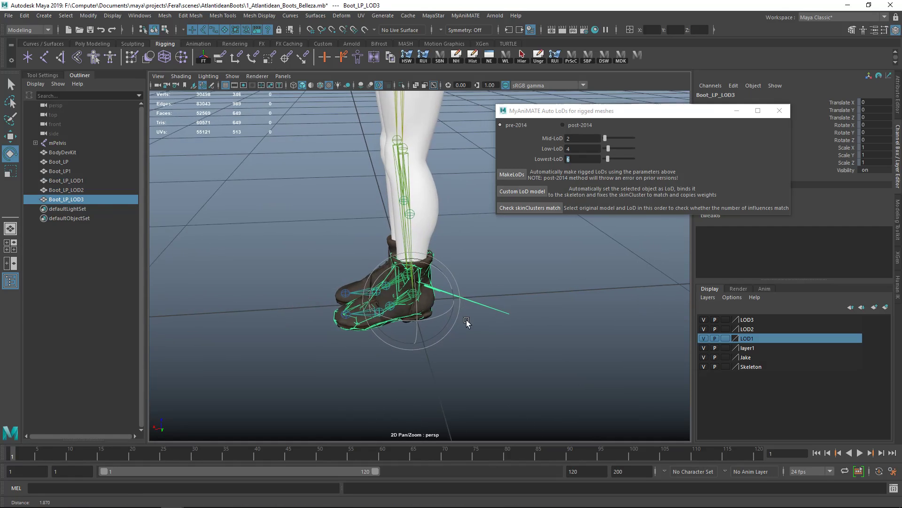
pyautogui.keyDown('alt'); pyautogui.moveTo(468, 322); pyautogui.dragTo(510, 350, button='right'); pyautogui.keyUp('alt')
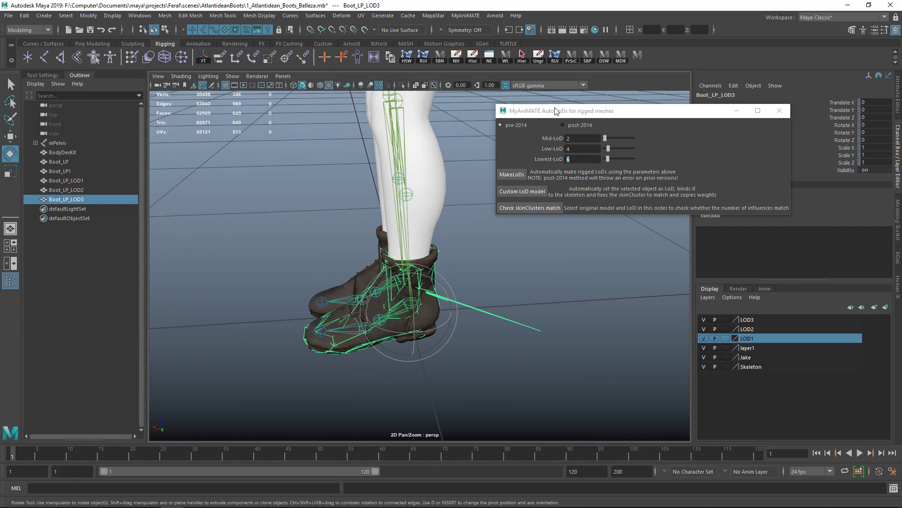
# Move the Auto LoDs window away from the boots and examine the Boot_LP_LOD1 wireframe
pyautogui.moveTo(558, 111); pyautogui.dragTo(577, 94)
pyautogui.click(540, 174)
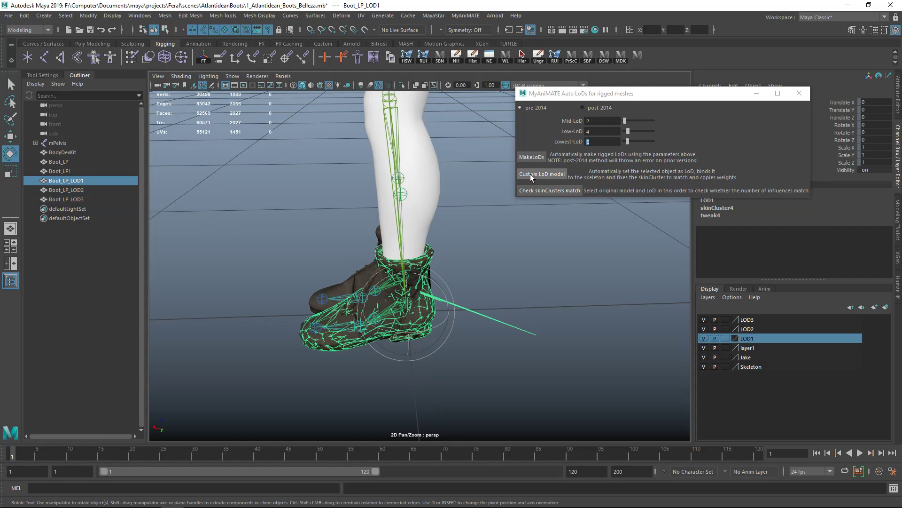
pyautogui.keyDown('alt'); pyautogui.moveTo(517, 314); pyautogui.dragTo(498, 315); pyautogui.keyUp('alt')
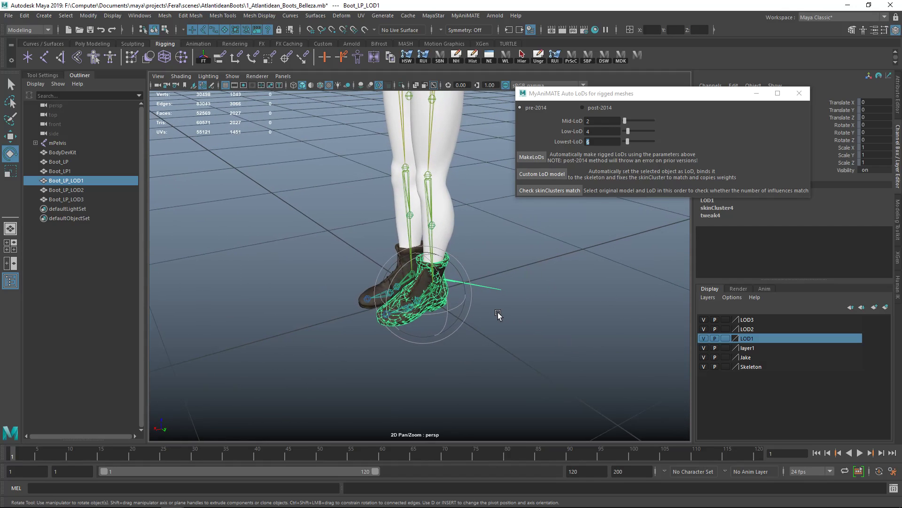
pyautogui.keyDown('alt'); pyautogui.moveTo(316, 262); pyautogui.dragTo(213, 227); pyautogui.keyUp('alt')
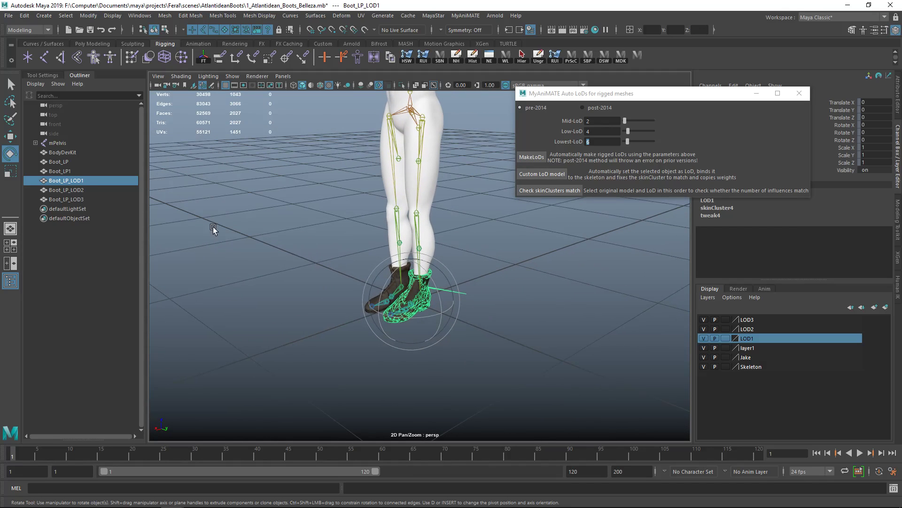
# Delete the three pre-2014 boot LoD meshes and move the Auto LoDs window further from the model
pyautogui.moveTo(83, 181); pyautogui.dragTo(80, 199)
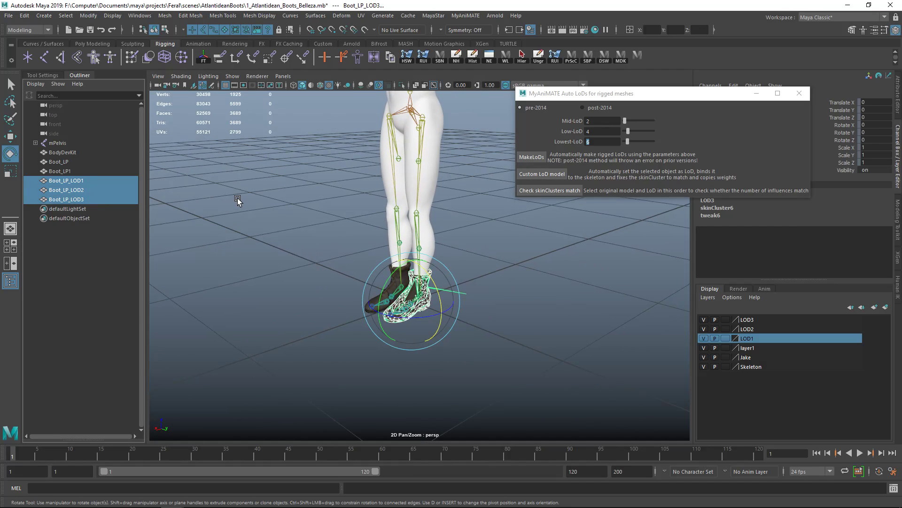
pyautogui.press('Delete')
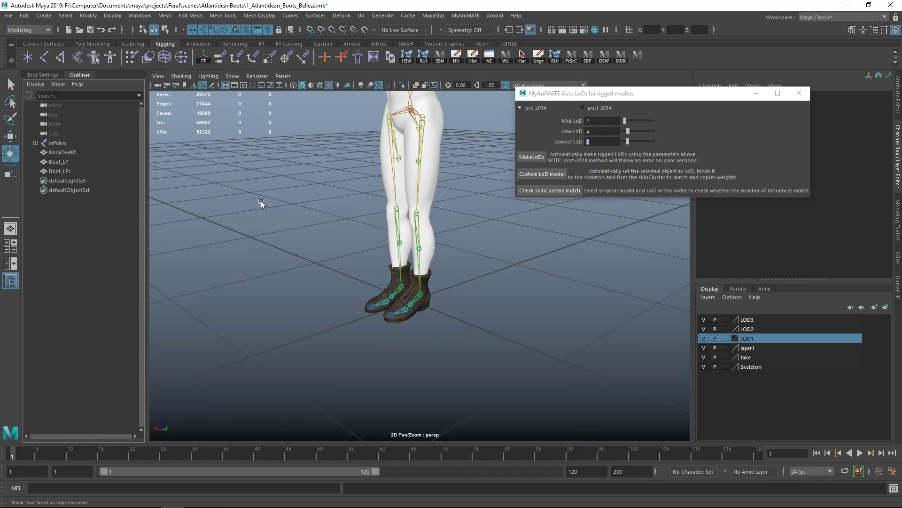
pyautogui.moveTo(589, 95); pyautogui.dragTo(616, 90)
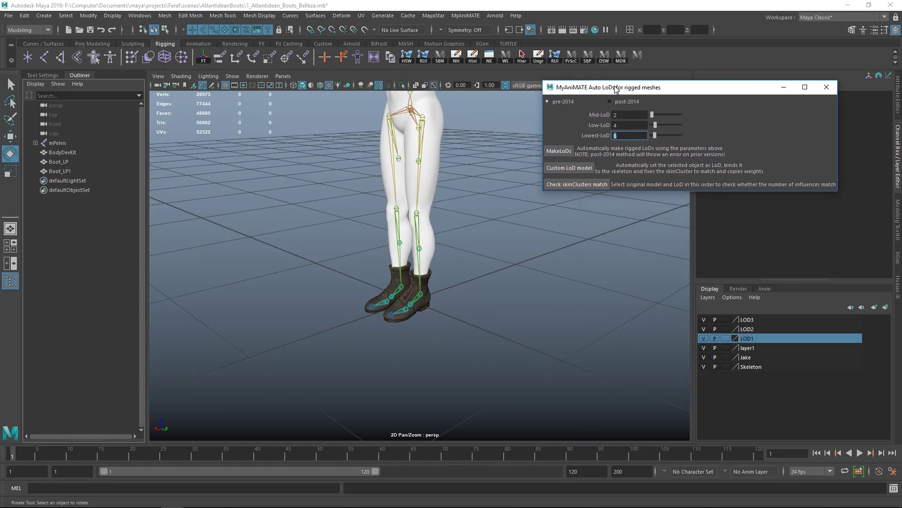
pyautogui.keyDown('alt'); pyautogui.moveTo(471, 273); pyautogui.dragTo(476, 251); pyautogui.keyUp('alt')
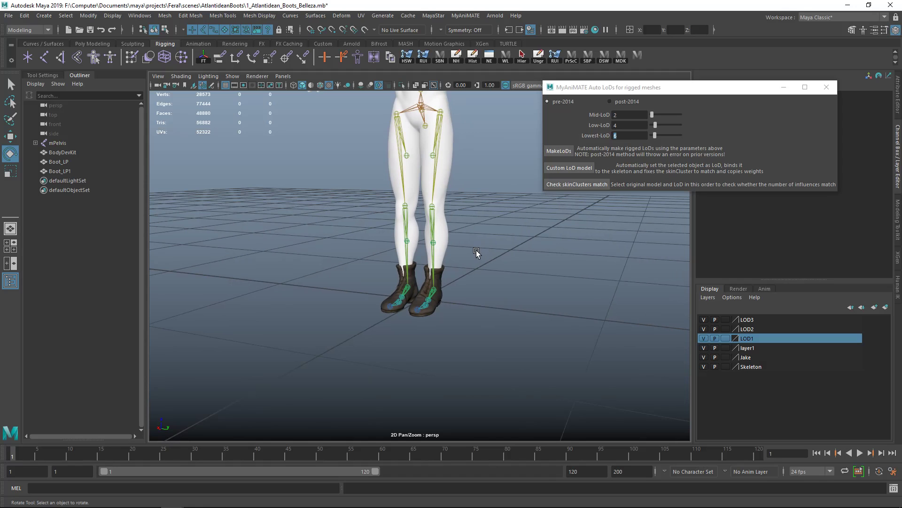
pyautogui.keyDown('alt'); pyautogui.moveTo(540, 310); pyautogui.dragTo(475, 290); pyautogui.keyUp('alt')
pyautogui.keyDown('alt'); pyautogui.moveTo(475, 290); pyautogui.dragTo(461, 284, button='right'); pyautogui.keyUp('alt')
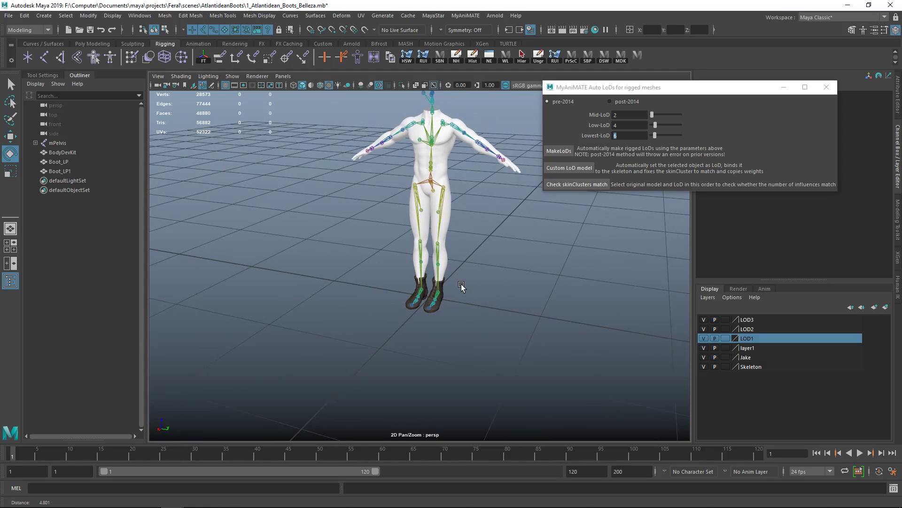
pyautogui.keyDown('alt'); pyautogui.moveTo(461, 284); pyautogui.dragTo(464, 284); pyautogui.keyUp('alt')
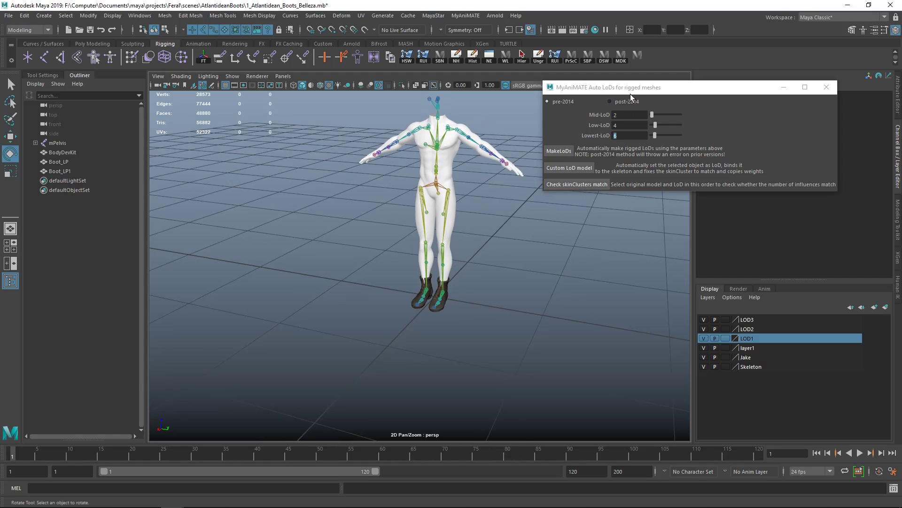
pyautogui.moveTo(634, 92); pyautogui.dragTo(630, 89)
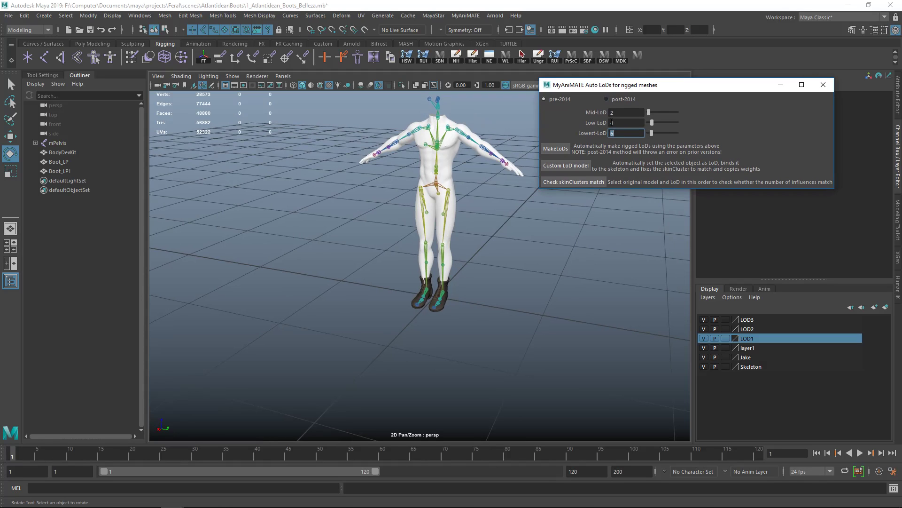
pyautogui.keyDown('alt'); pyautogui.moveTo(548, 269); pyautogui.dragTo(509, 272); pyautogui.keyUp('alt')
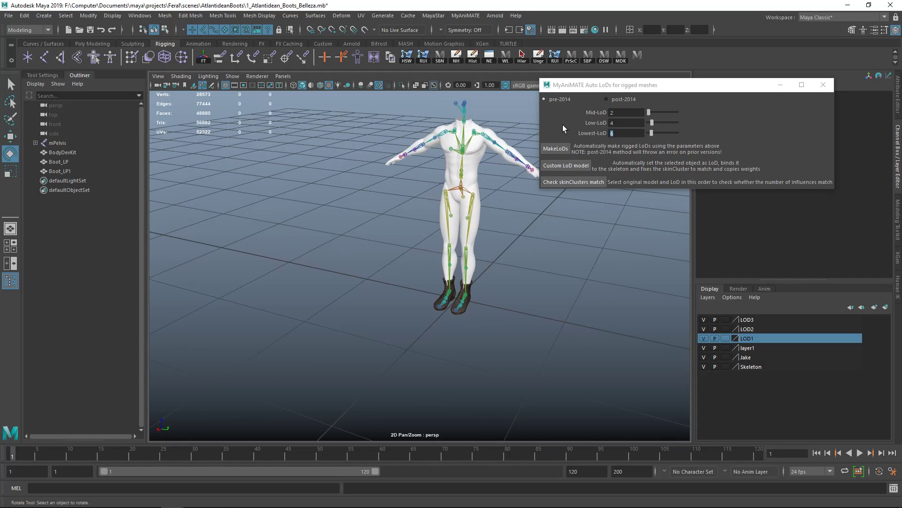
pyautogui.keyDown('alt'); pyautogui.moveTo(532, 244); pyautogui.dragTo(502, 242); pyautogui.keyUp('alt')
# Select the Boot_LP mesh again and regenerate its three rigged LoDs with the pre-2014 method
pyautogui.keyDown('alt'); pyautogui.moveTo(502, 243); pyautogui.dragTo(502, 222, button='middle'); pyautogui.keyUp('alt')
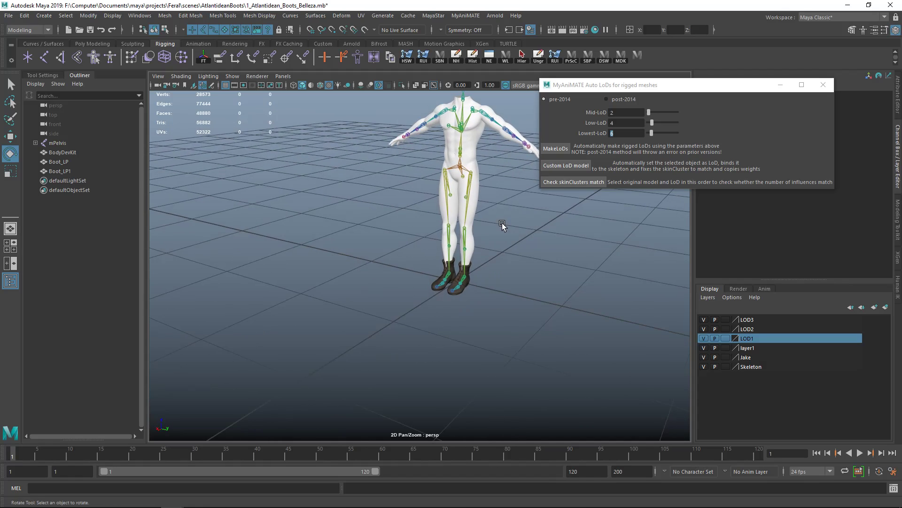
pyautogui.keyDown('alt'); pyautogui.moveTo(502, 223); pyautogui.dragTo(526, 297, button='right'); pyautogui.keyUp('alt')
pyautogui.click(495, 266)
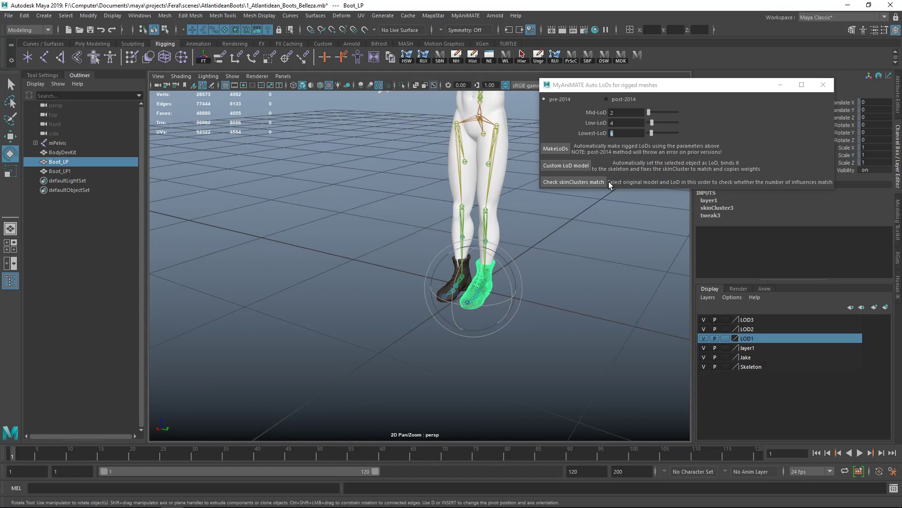
pyautogui.click(559, 149)
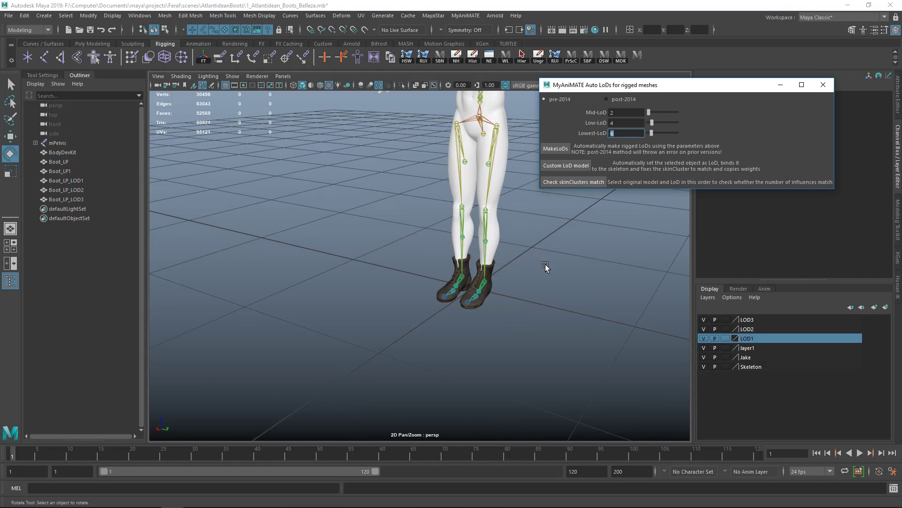
# Examine the regenerated Boot_LP_LOD1, LOD2 and LOD3 meshes on the character's feet from several angles, up close and from afar
pyautogui.keyDown('alt'); pyautogui.moveTo(536, 265); pyautogui.dragTo(526, 329); pyautogui.keyUp('alt')
pyautogui.keyDown('alt'); pyautogui.moveTo(546, 296); pyautogui.dragTo(652, 402, button='right'); pyautogui.keyUp('alt')
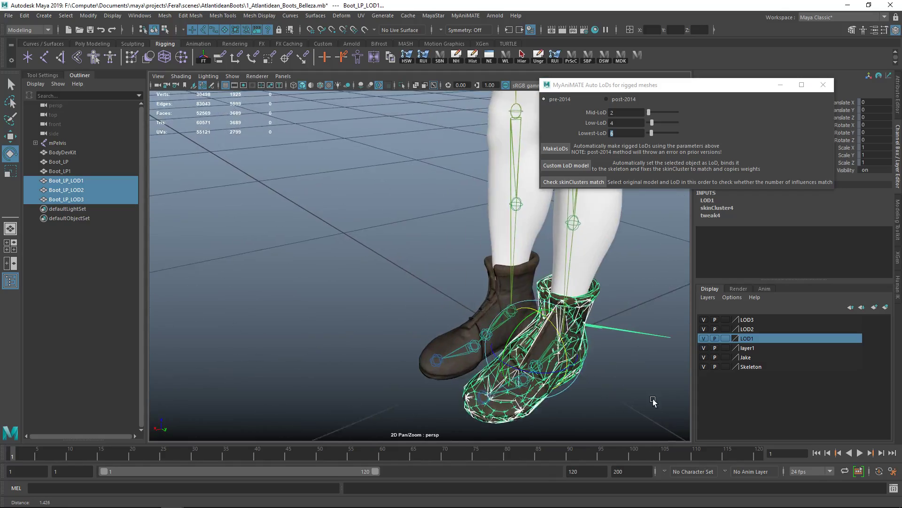
pyautogui.keyDown('alt'); pyautogui.moveTo(597, 313); pyautogui.dragTo(453, 286, button='middle'); pyautogui.keyUp('alt')
pyautogui.keyDown('alt'); pyautogui.moveTo(454, 286); pyautogui.dragTo(377, 268, button='right'); pyautogui.keyUp('alt')
pyautogui.keyDown('alt'); pyautogui.moveTo(370, 324); pyautogui.dragTo(516, 281); pyautogui.keyUp('alt')
pyautogui.click(503, 330)
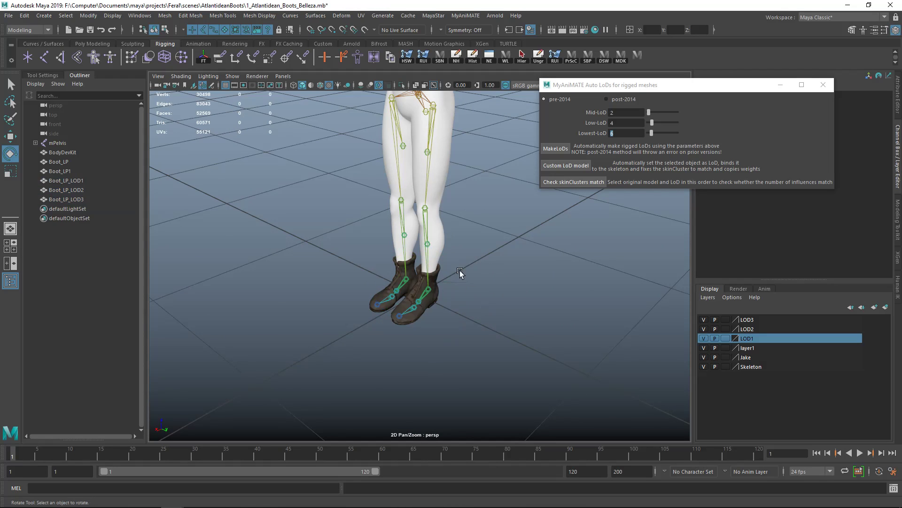
pyautogui.hotkey('ctrl', 'z')
pyautogui.keyDown('alt'); pyautogui.moveTo(509, 314); pyautogui.dragTo(480, 285); pyautogui.keyUp('alt')
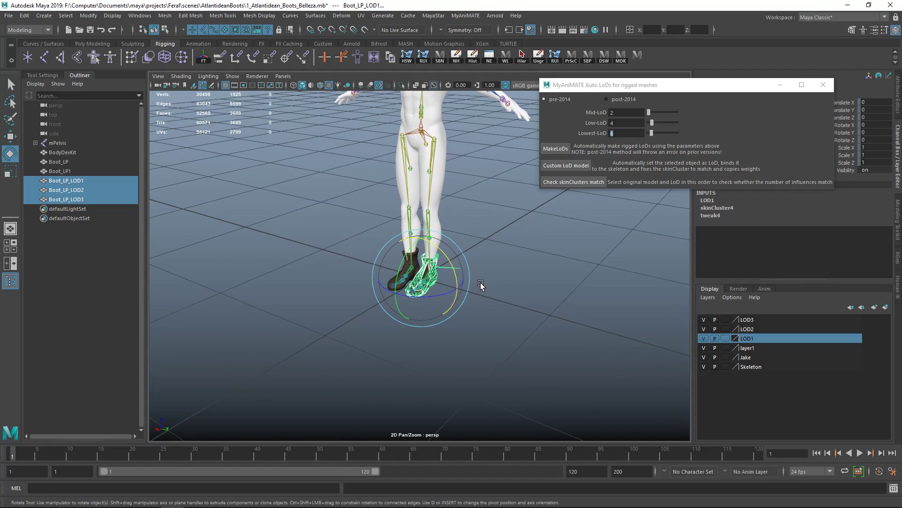
# Delete the regenerated Boot_LP_LOD1, Boot_LP_LOD2 and Boot_LP_LOD3 meshes from the scene
pyautogui.click(518, 320)
pyautogui.moveTo(58, 180); pyautogui.dragTo(67, 196)
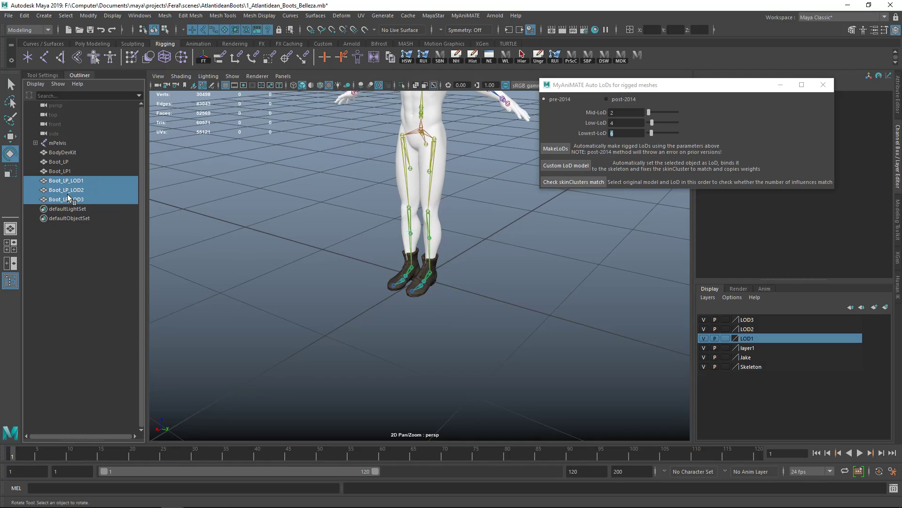
pyautogui.press('Delete')
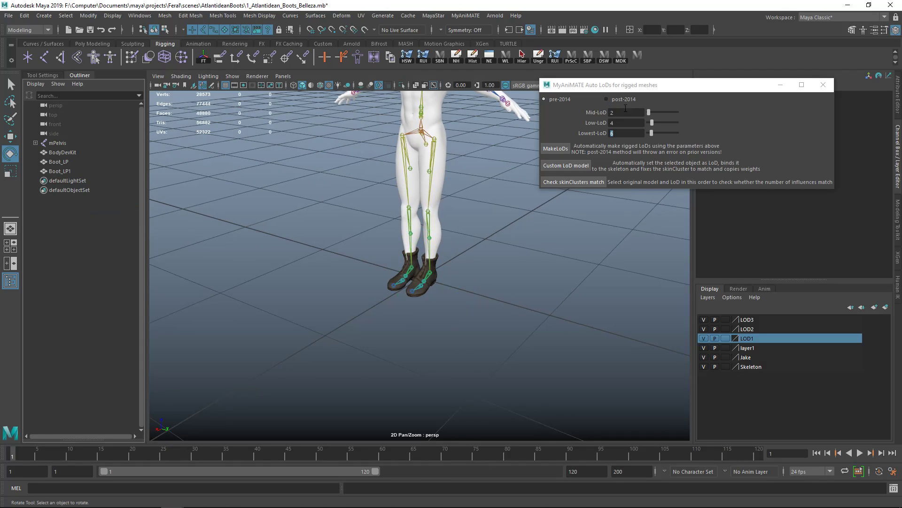
# Set the Auto LoDs generation method to post-2014 and bring the whole rigged character into view
pyautogui.click(625, 99)
pyautogui.moveTo(505, 204)
pyautogui.keyDown('alt'); pyautogui.mouseDown()
pyautogui.moveTo(485, 205)
pyautogui.moveTo(500, 210)
pyautogui.mouseUp(); pyautogui.keyUp('alt')
pyautogui.scroll(-3, 500, 210)
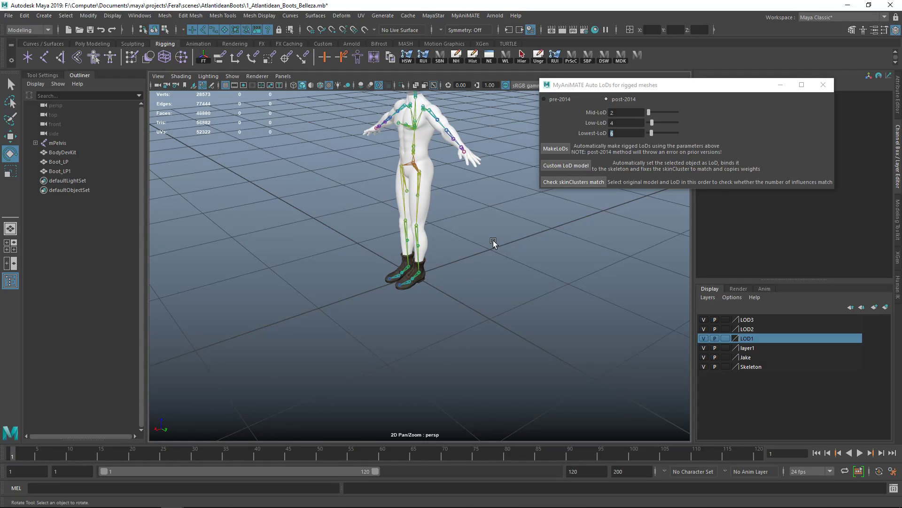
pyautogui.moveTo(492, 241)
pyautogui.keyDown('alt'); pyautogui.mouseDown()
pyautogui.moveTo(434, 244)
pyautogui.moveTo(481, 233)
pyautogui.mouseUp(); pyautogui.keyUp('alt')
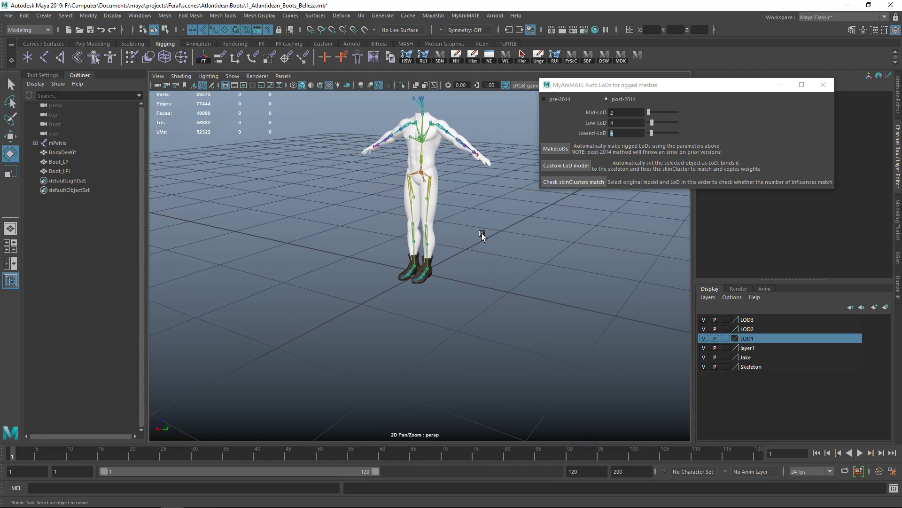